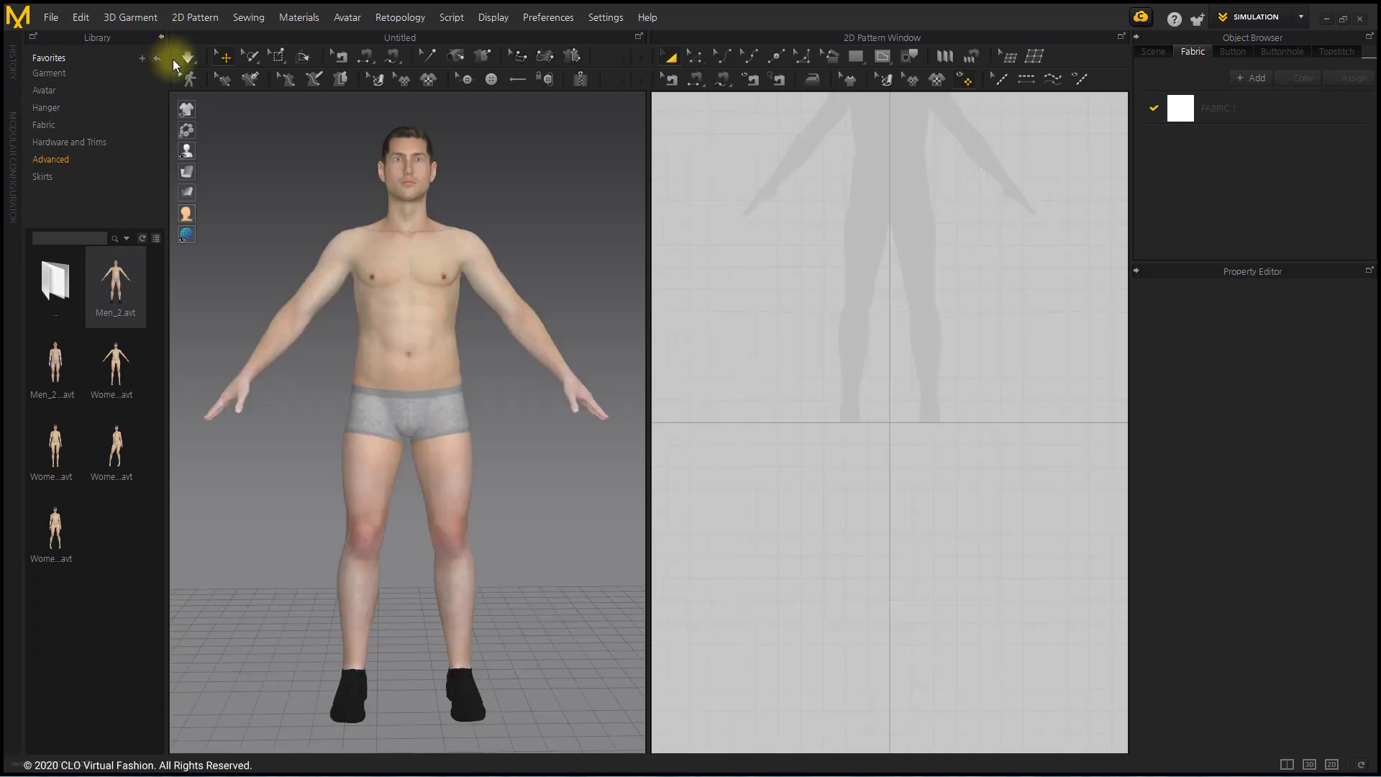
# - Collapse the library and show only the 2D pattern window, framing the whole avatar silhouette
pyautogui.click(162, 37)
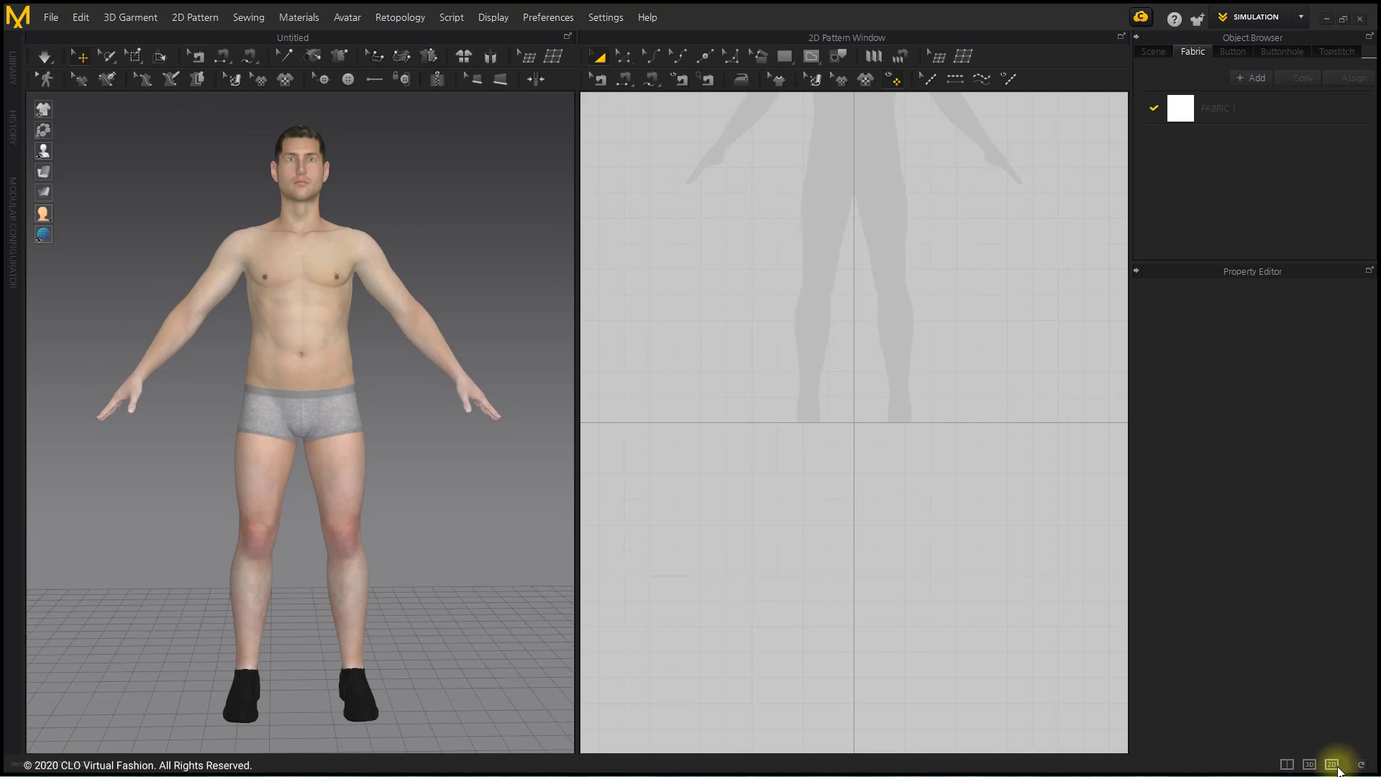
pyautogui.click(1332, 764)
pyautogui.scroll(-3, 697, 288)
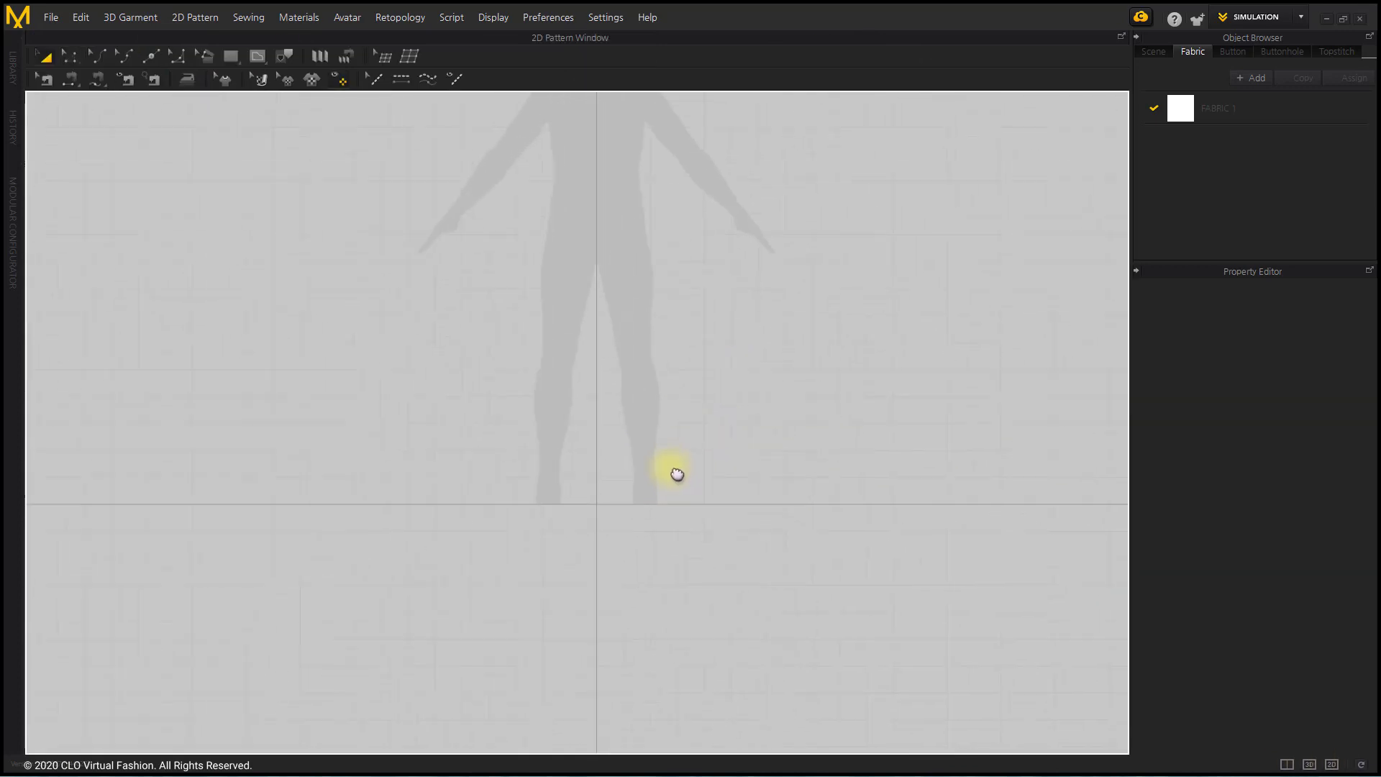
pyautogui.scroll(2, 625, 608)
pyautogui.moveTo(625, 608); pyautogui.dragTo(626, 616, button='right')
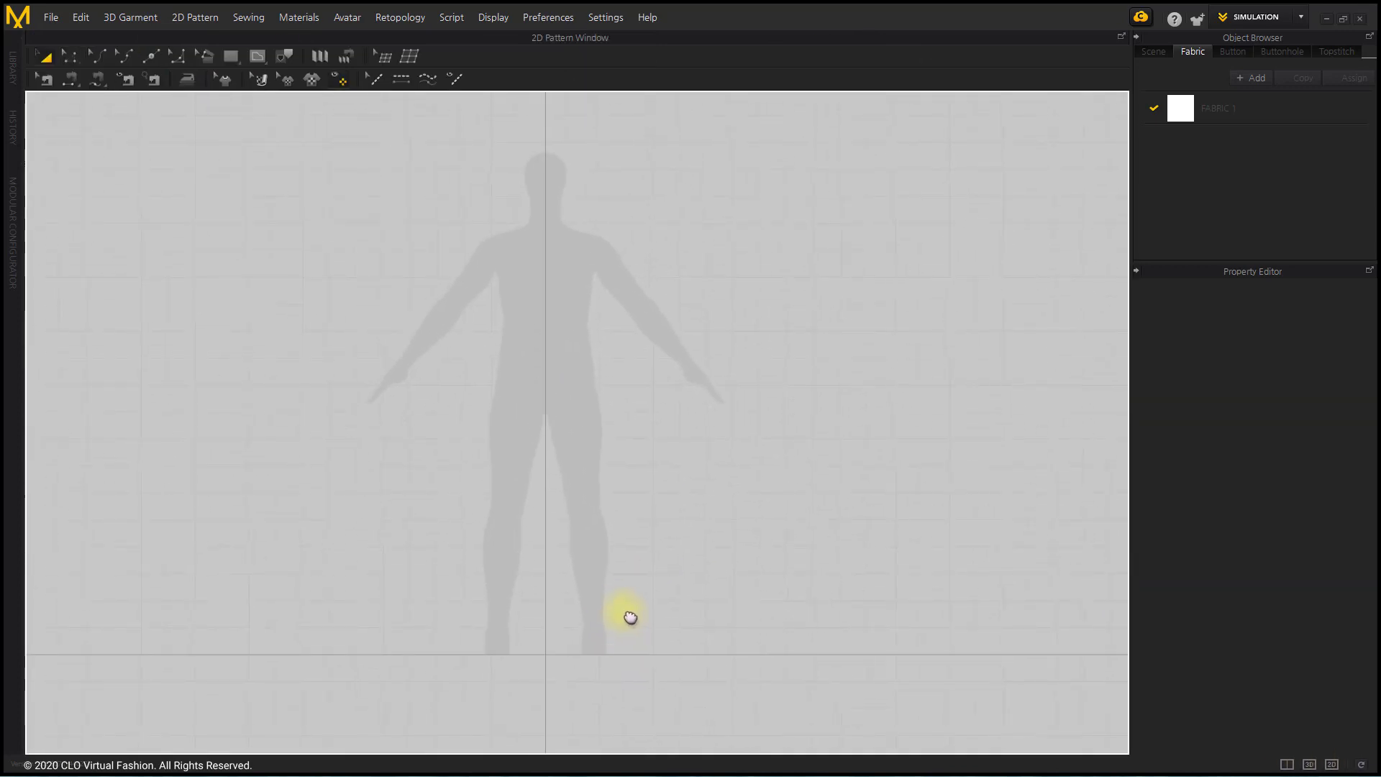
# - Add the Men_Pants image as a background image in the 2D pattern window
pyautogui.rightClick(662, 142)
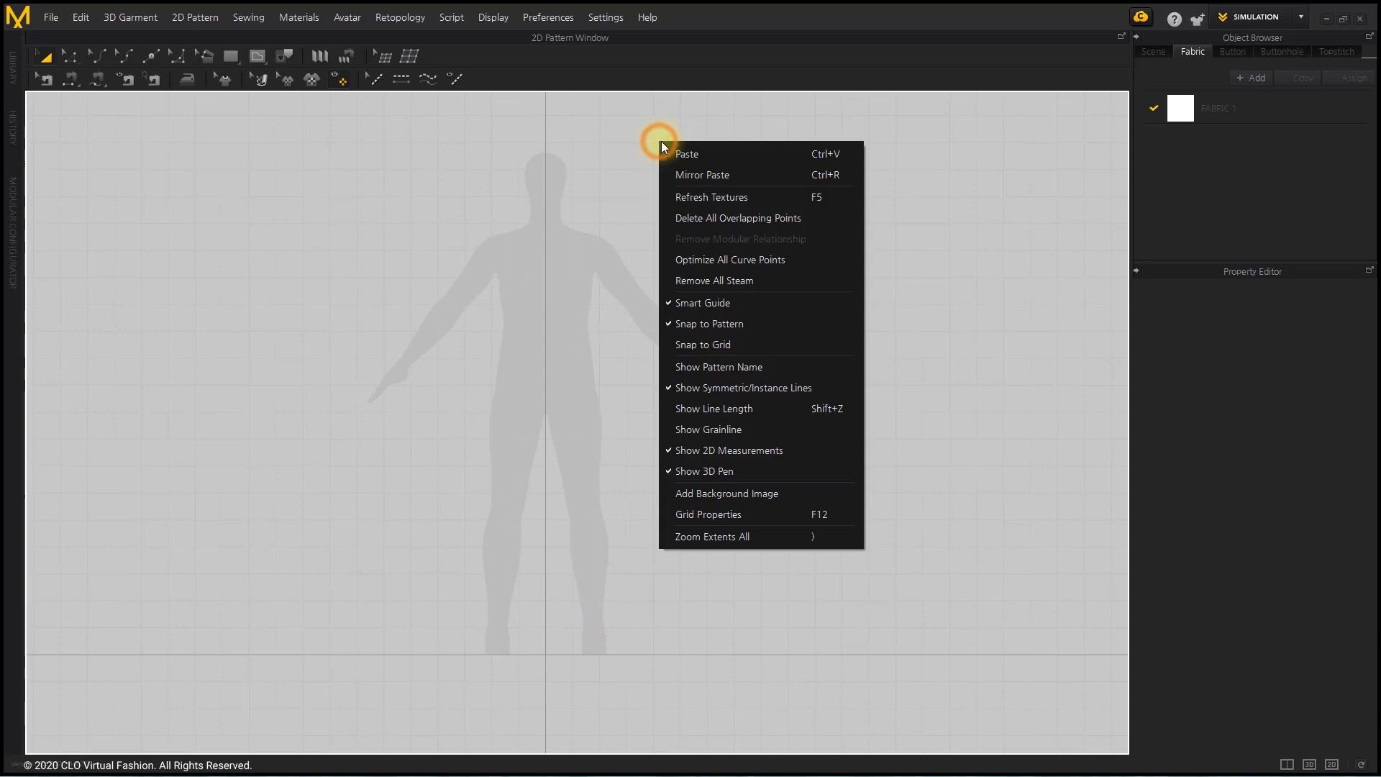
pyautogui.click(807, 500)
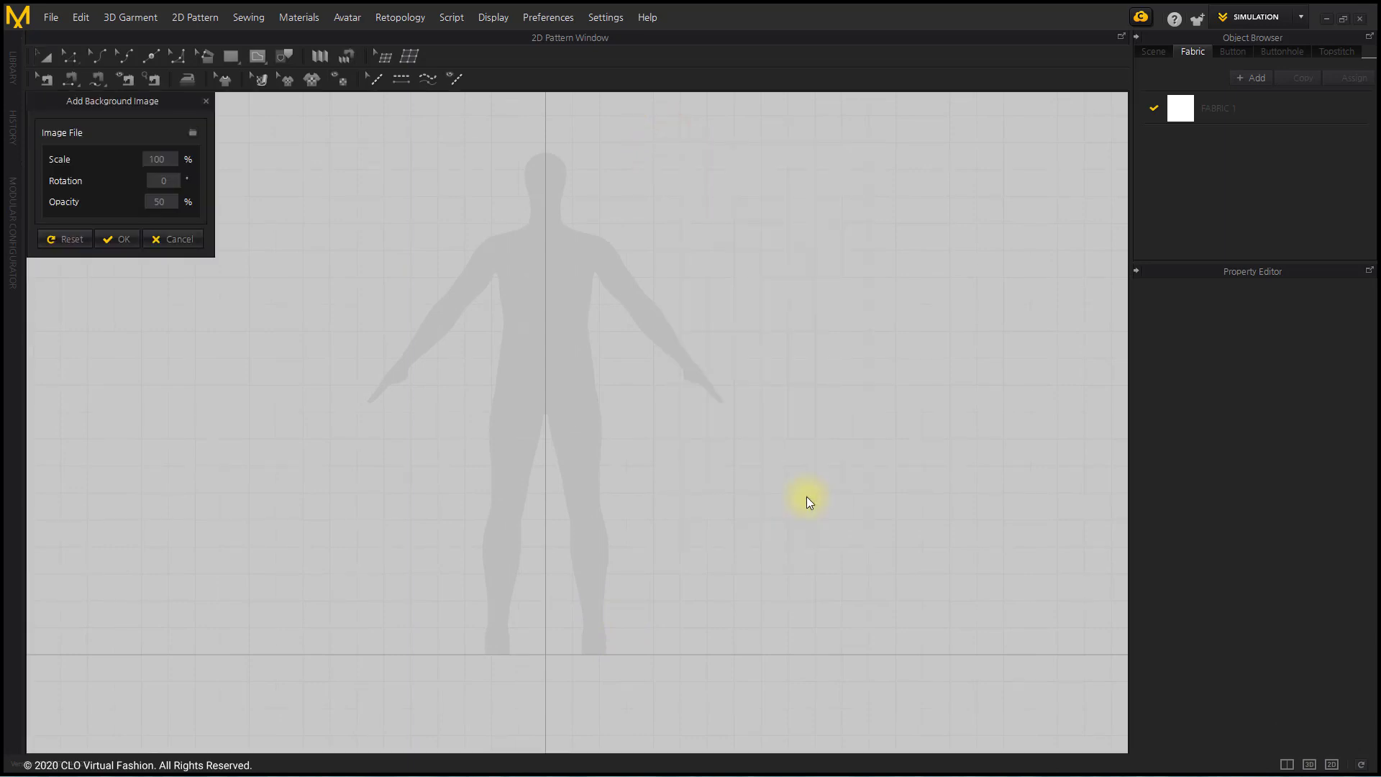
pyautogui.click(193, 132)
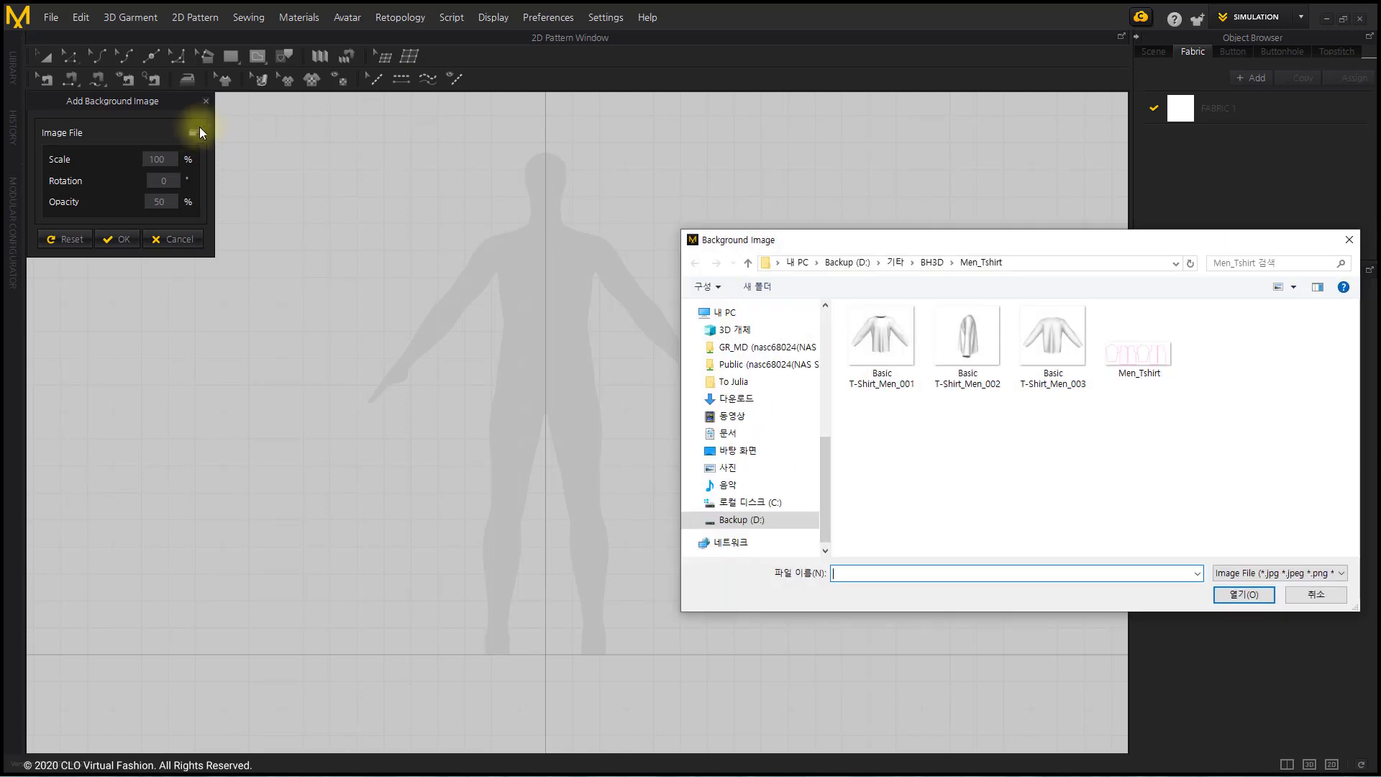
pyautogui.moveTo(846, 242); pyautogui.dragTo(506, 182)
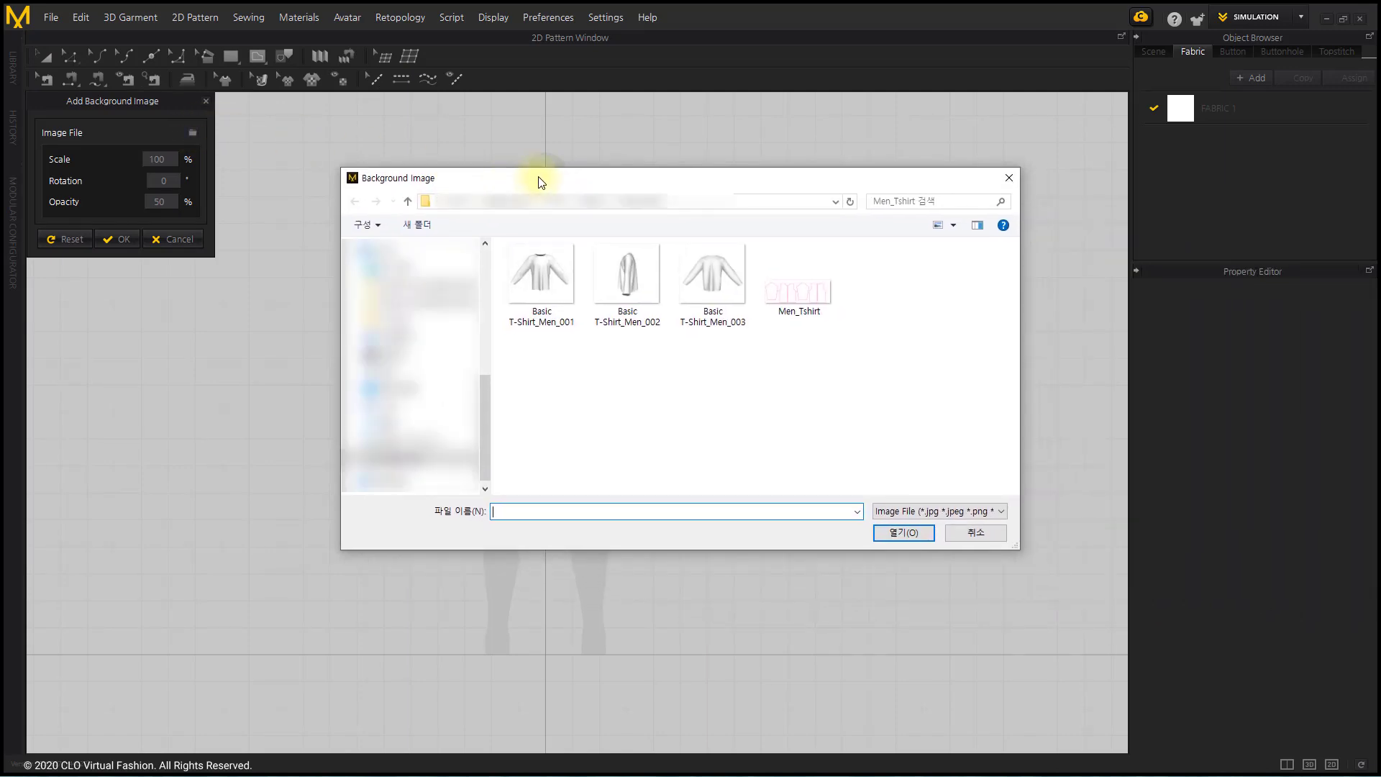
pyautogui.click(973, 295)
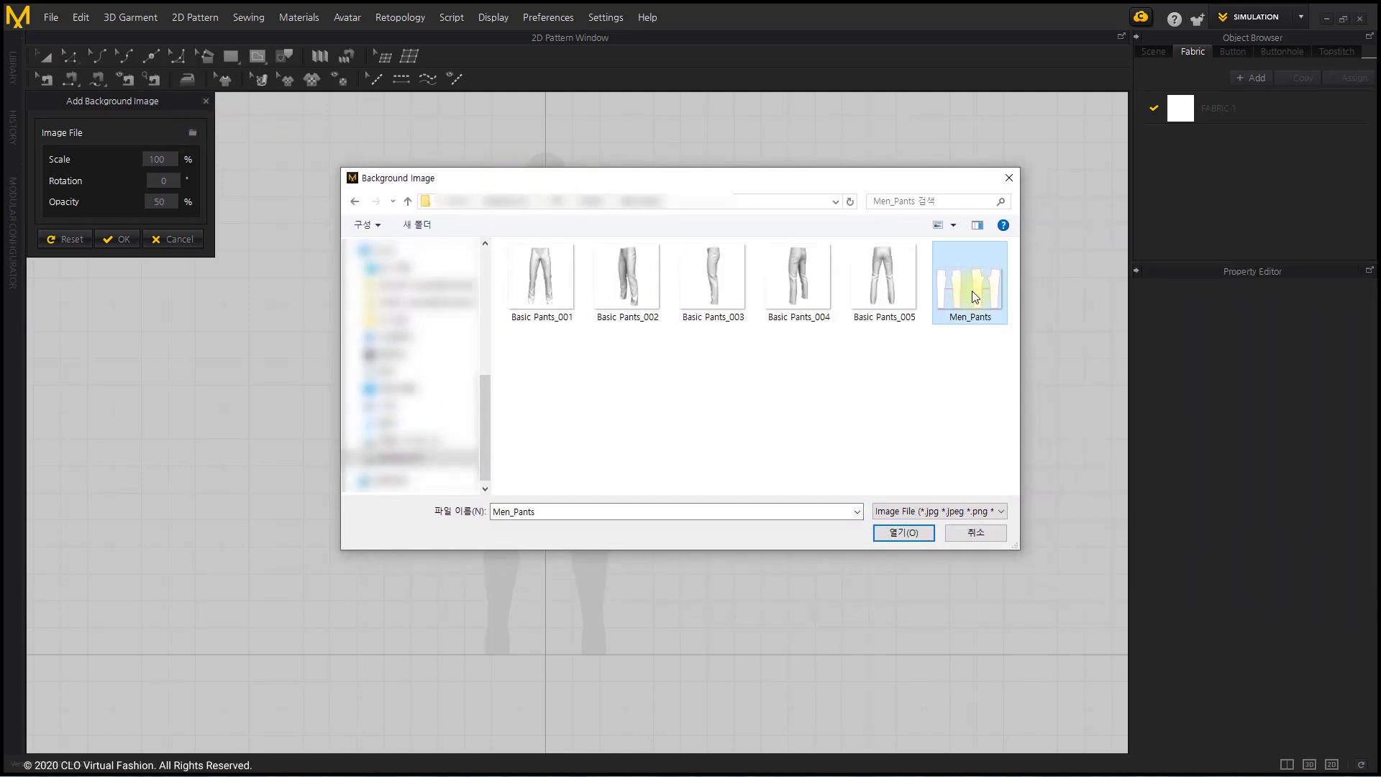
pyautogui.doubleClick(972, 292)
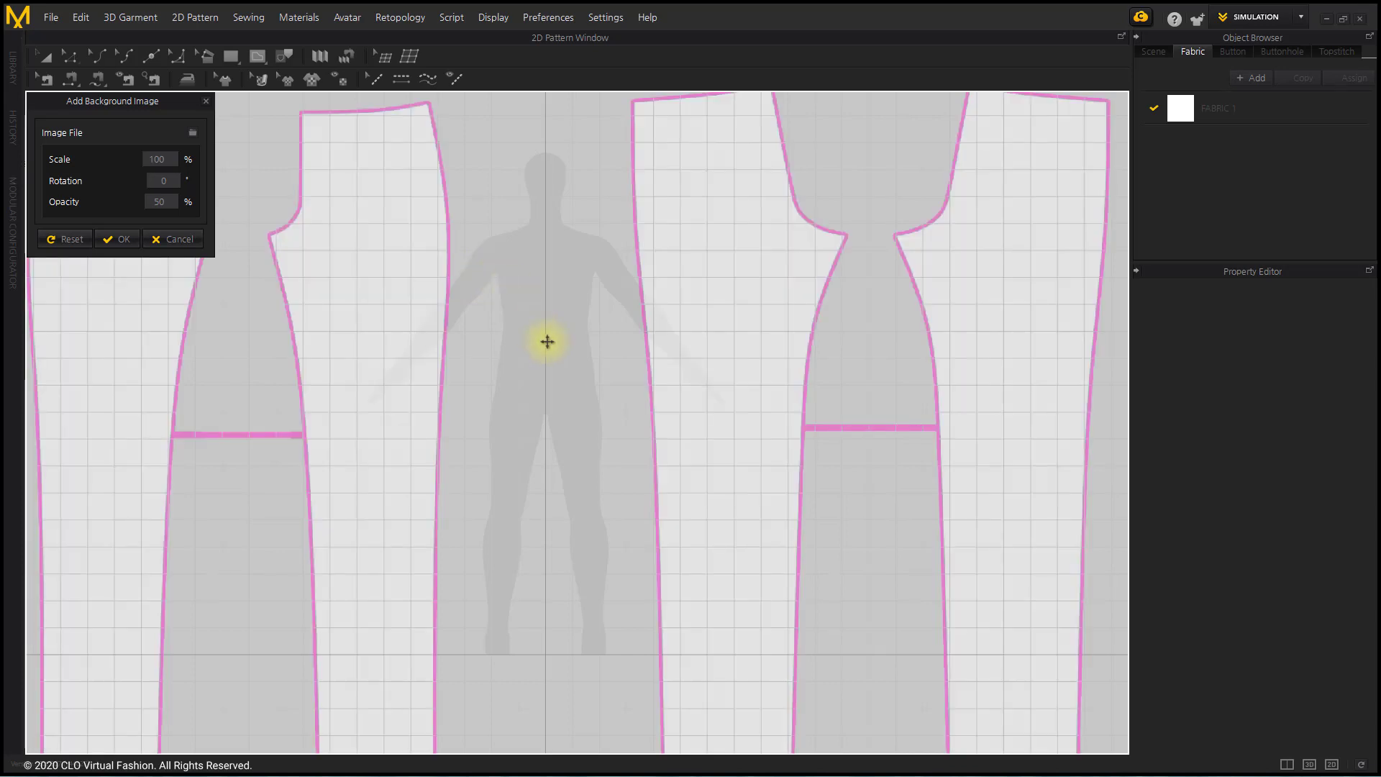
# - Scale the background image to 43 %, position its front trouser pieces over the avatar's legs, and apply it
pyautogui.doubleClick(156, 159)
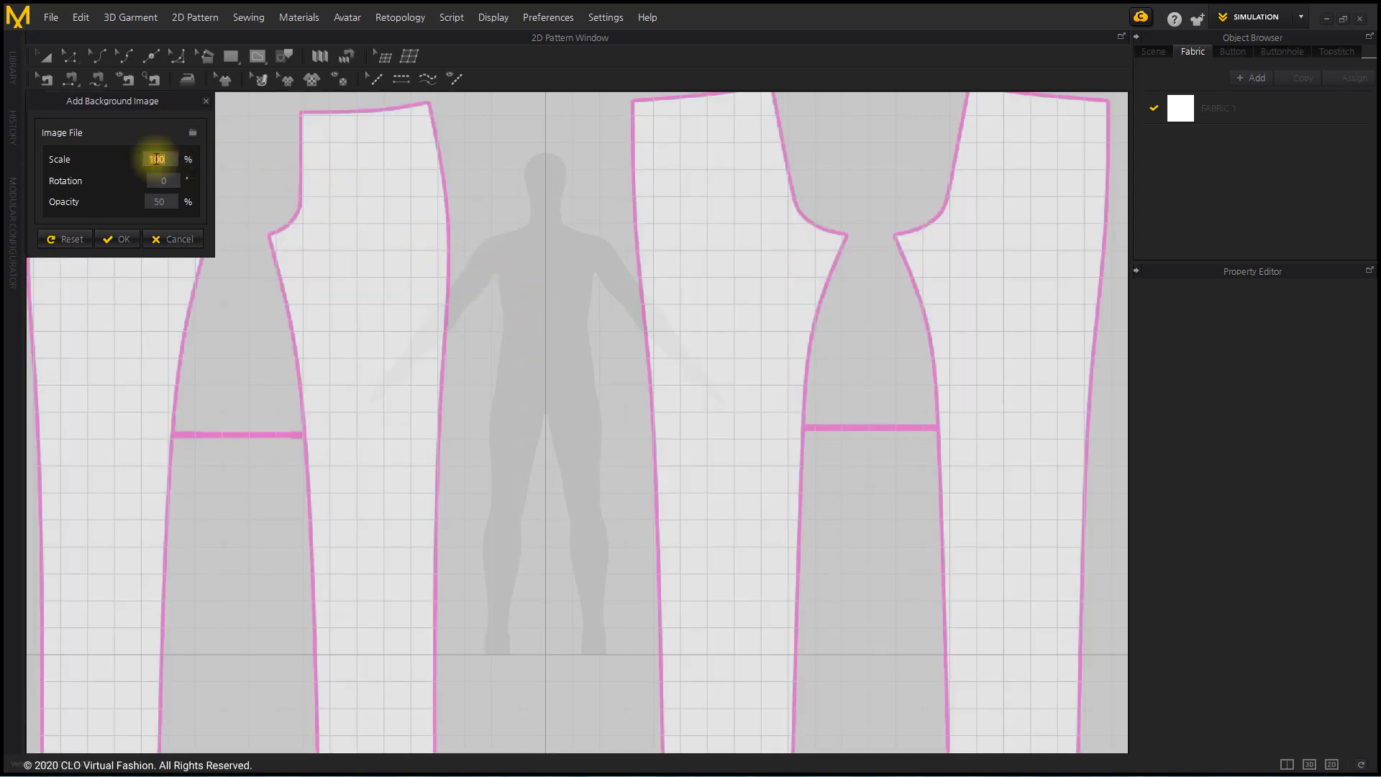
pyautogui.write('50')
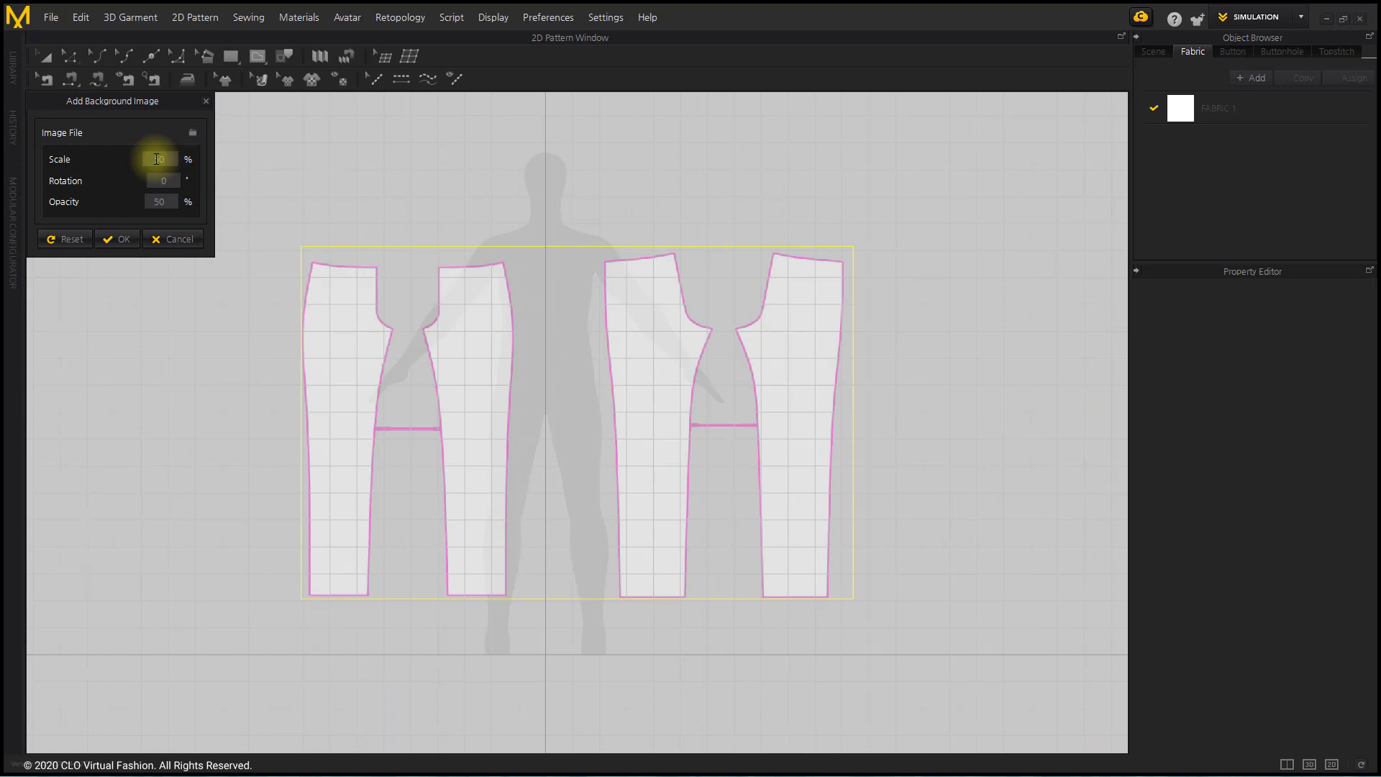
pyautogui.moveTo(652, 353); pyautogui.dragTo(789, 374)
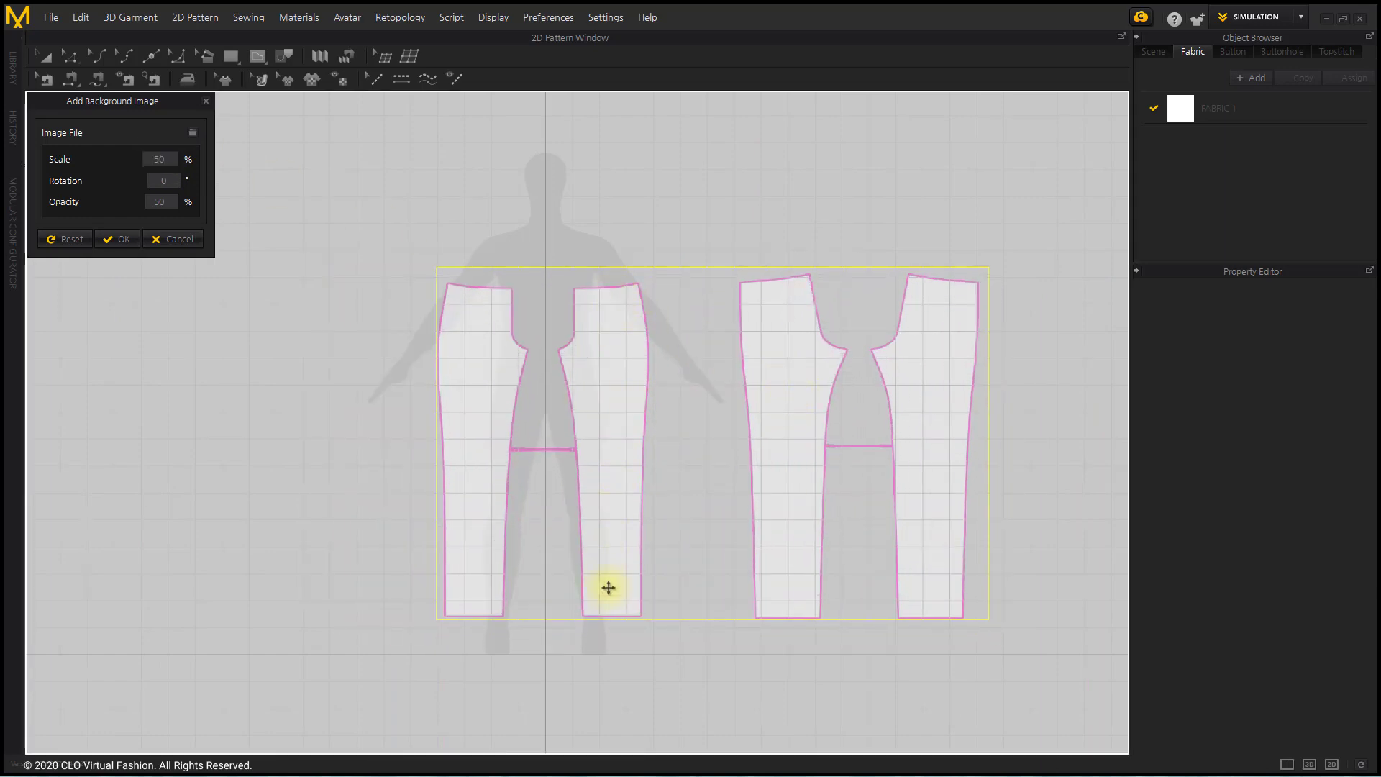
pyautogui.doubleClick(159, 159)
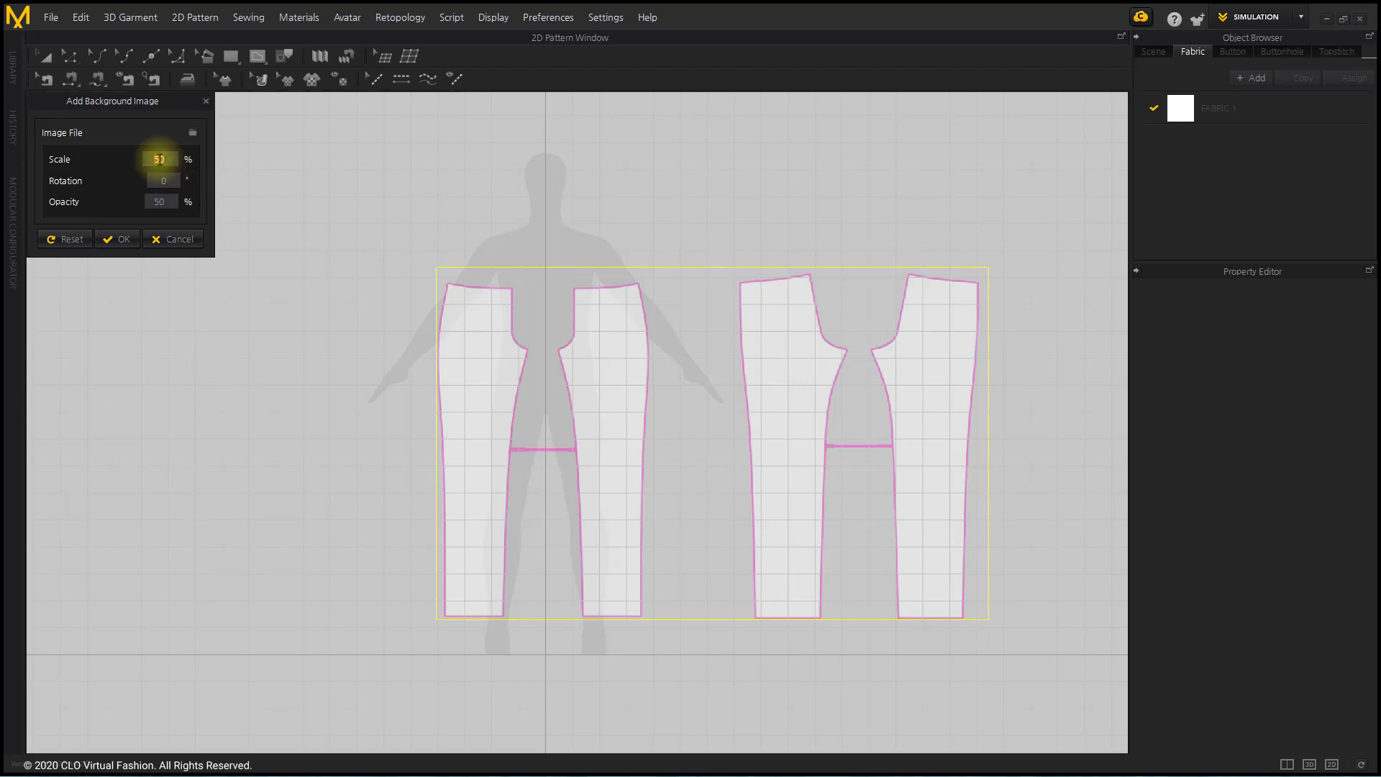
pyautogui.write('43')
pyautogui.press('Return')
pyautogui.moveTo(564, 398); pyautogui.dragTo(593, 414)
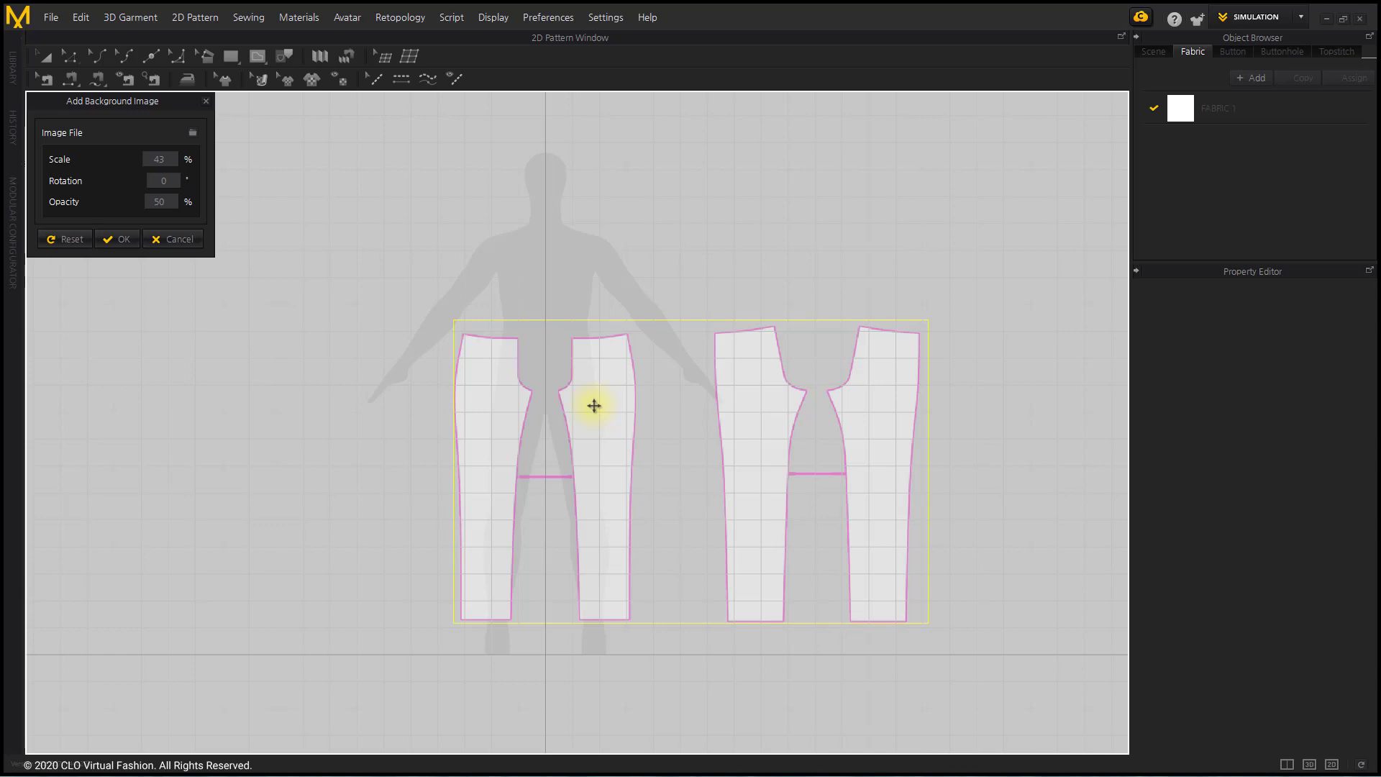
pyautogui.click(120, 239)
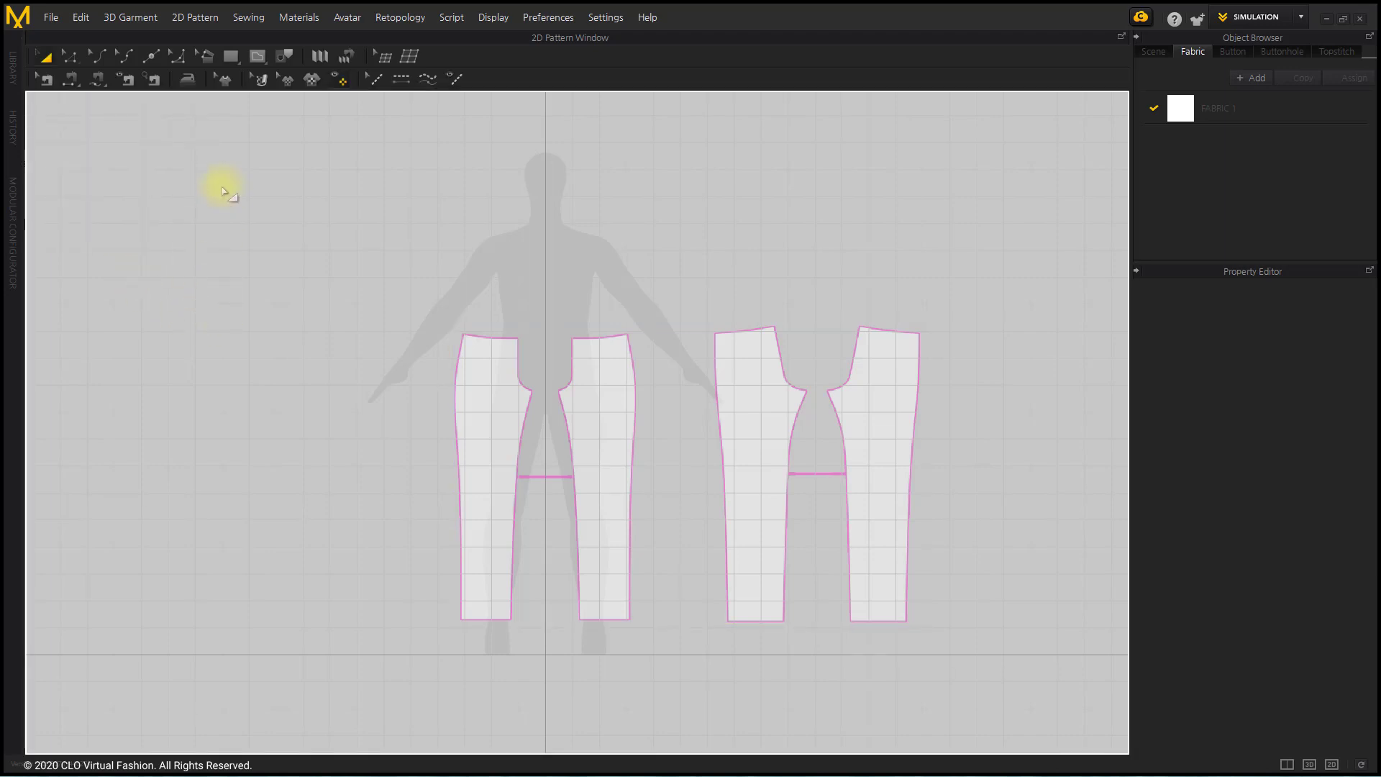
# - With the Polygon tool, trace the curved waistline of the right-hand front trouser piece, about 205 mm long
pyautogui.click(231, 58)
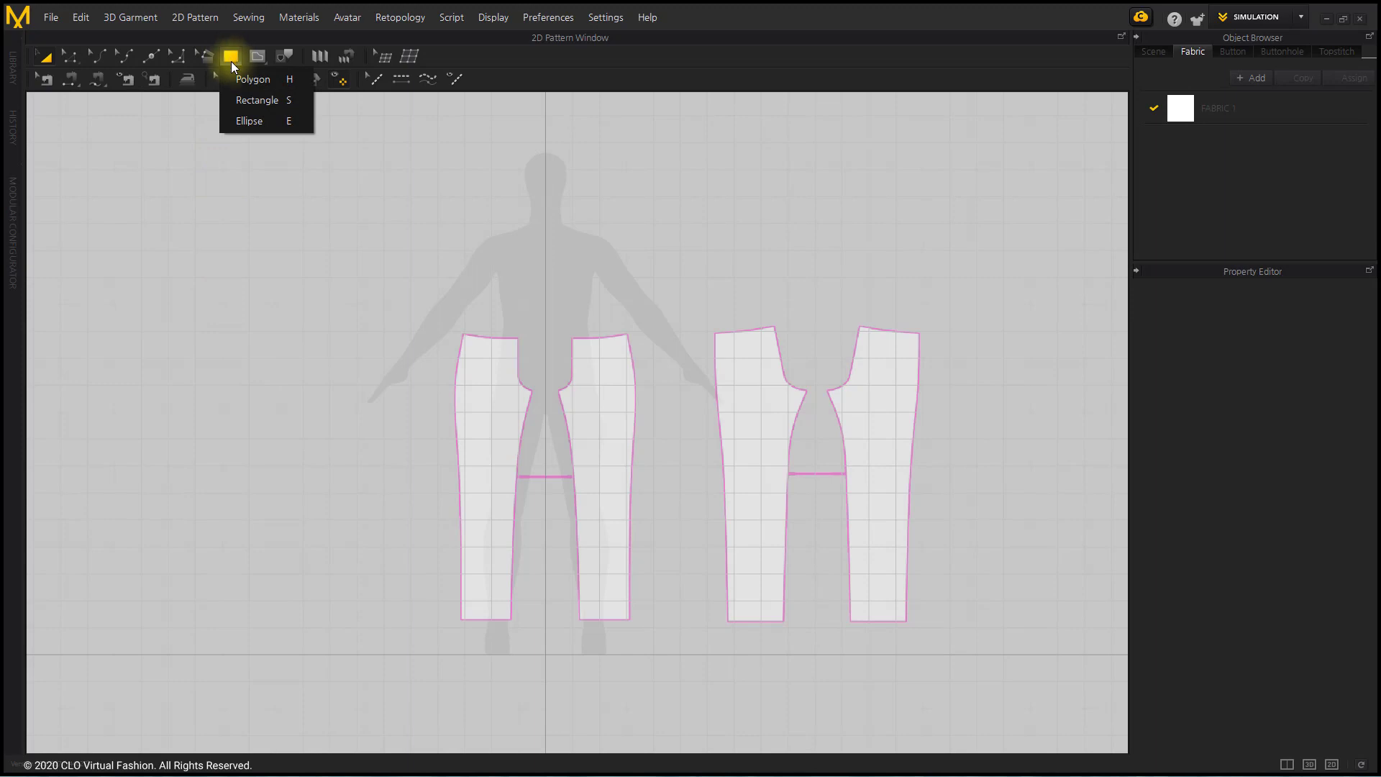
pyautogui.click(277, 80)
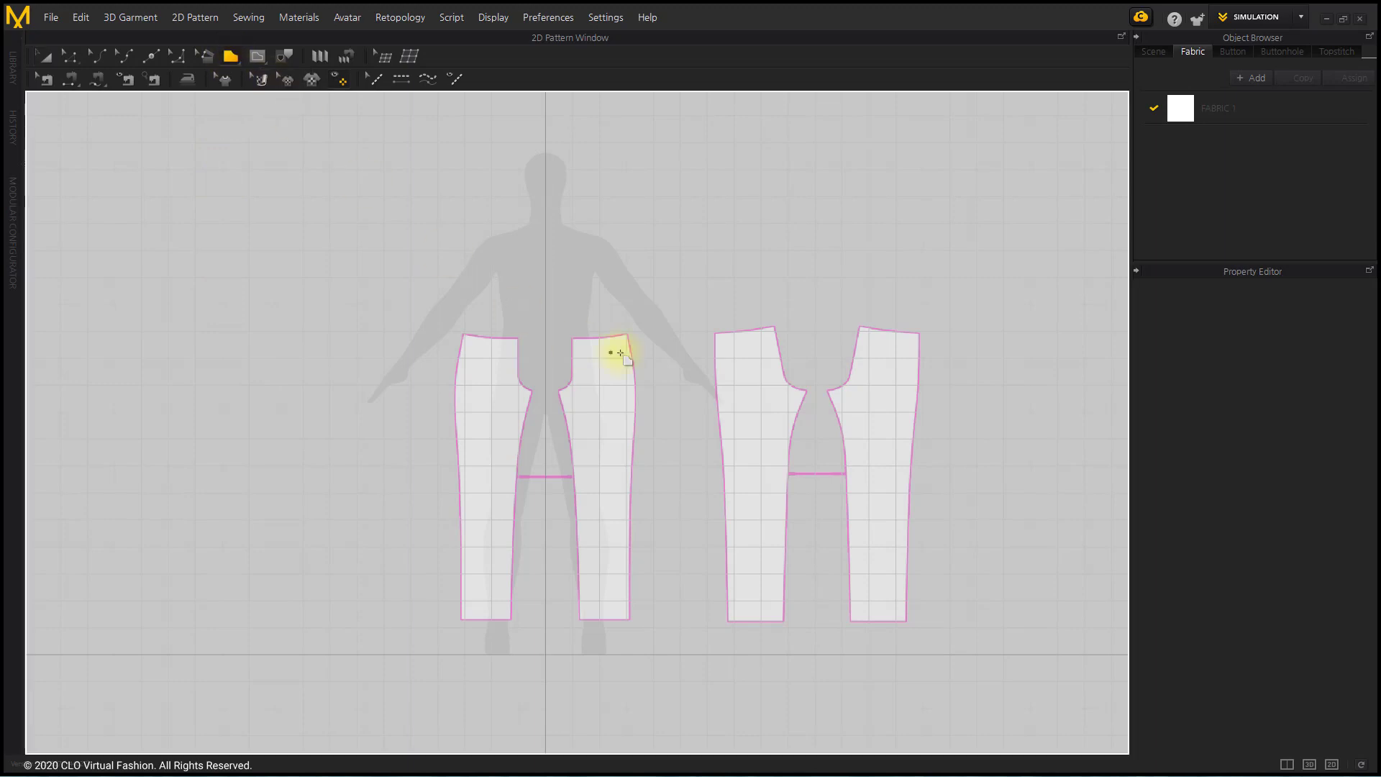
pyautogui.moveTo(673, 446); pyautogui.dragTo(598, 366, button='right')
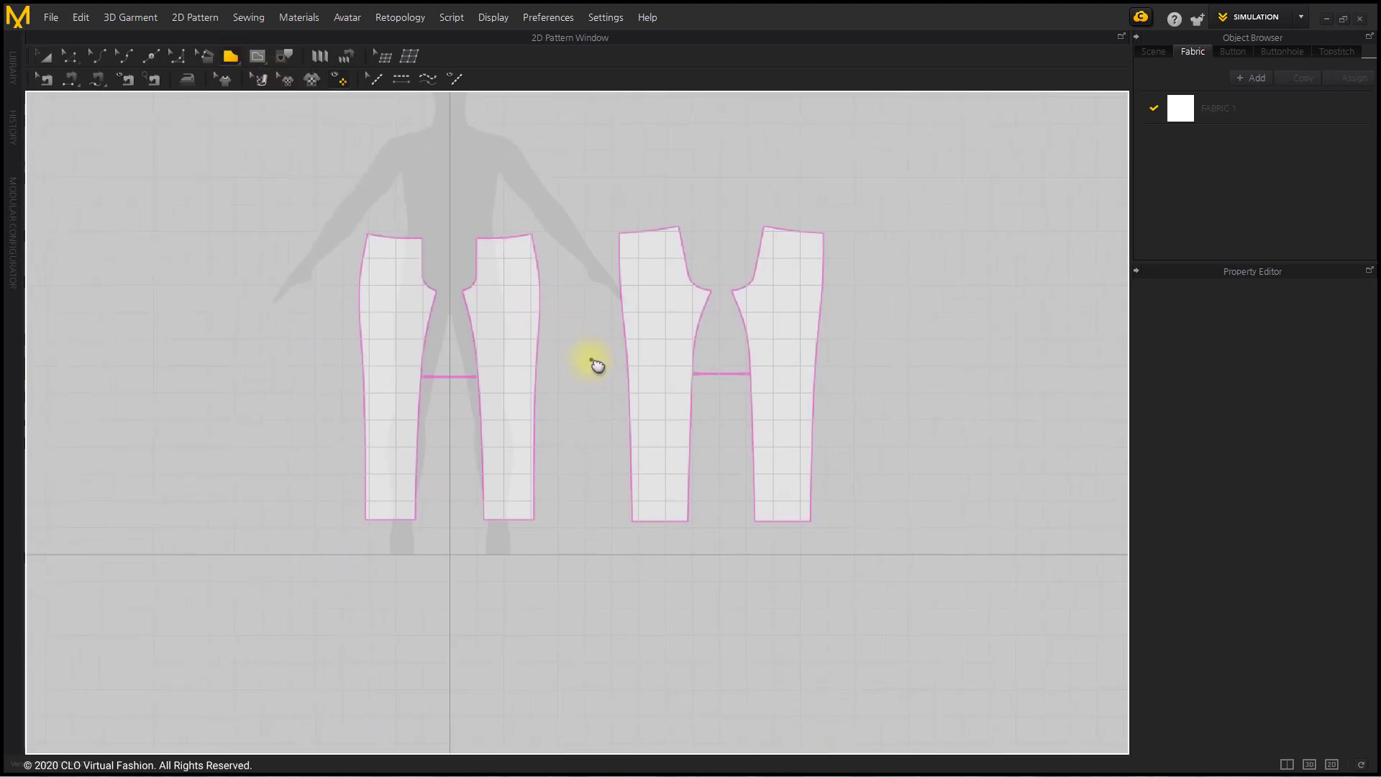
pyautogui.scroll(5, 574, 283)
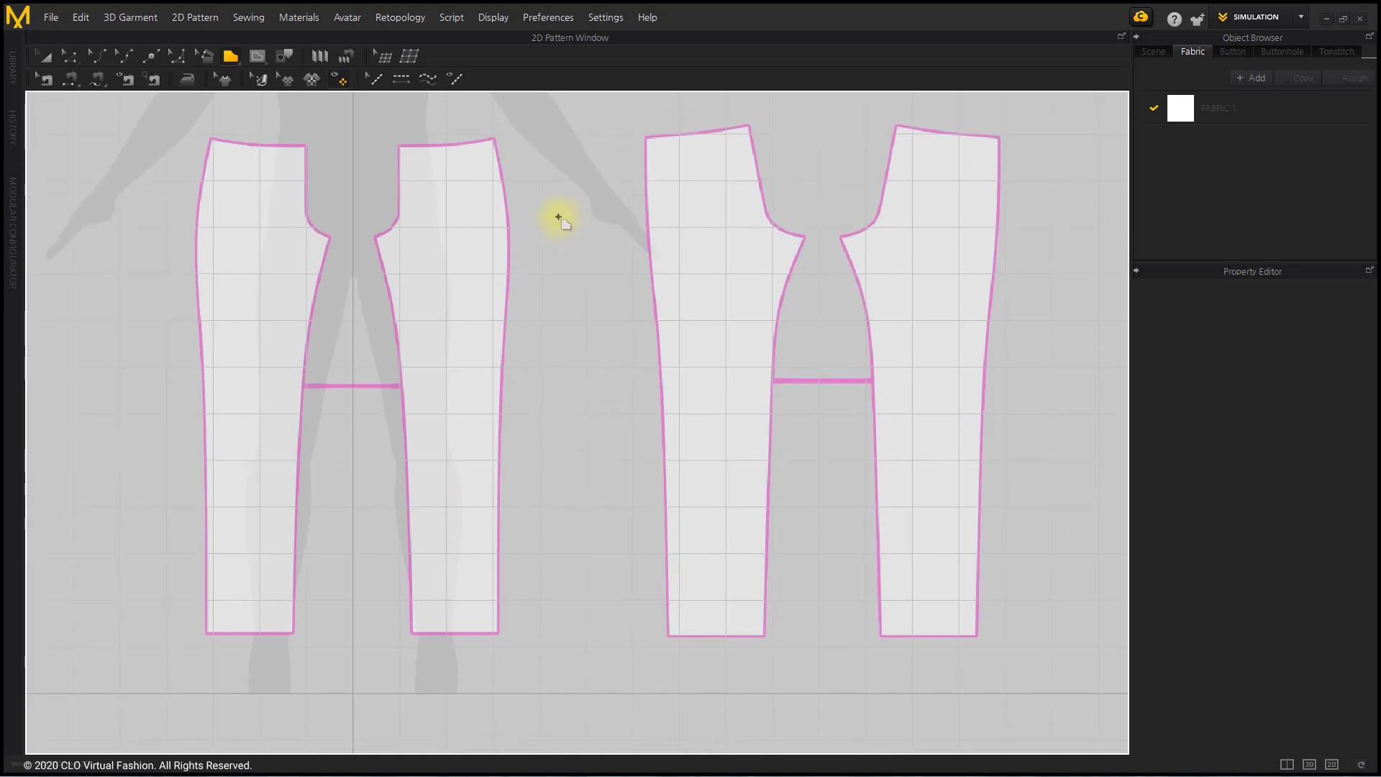
pyautogui.click(494, 139)
pyautogui.keyDown('ctrl'); pyautogui.click(456, 145); pyautogui.keyUp('ctrl')
pyautogui.click(400, 146)
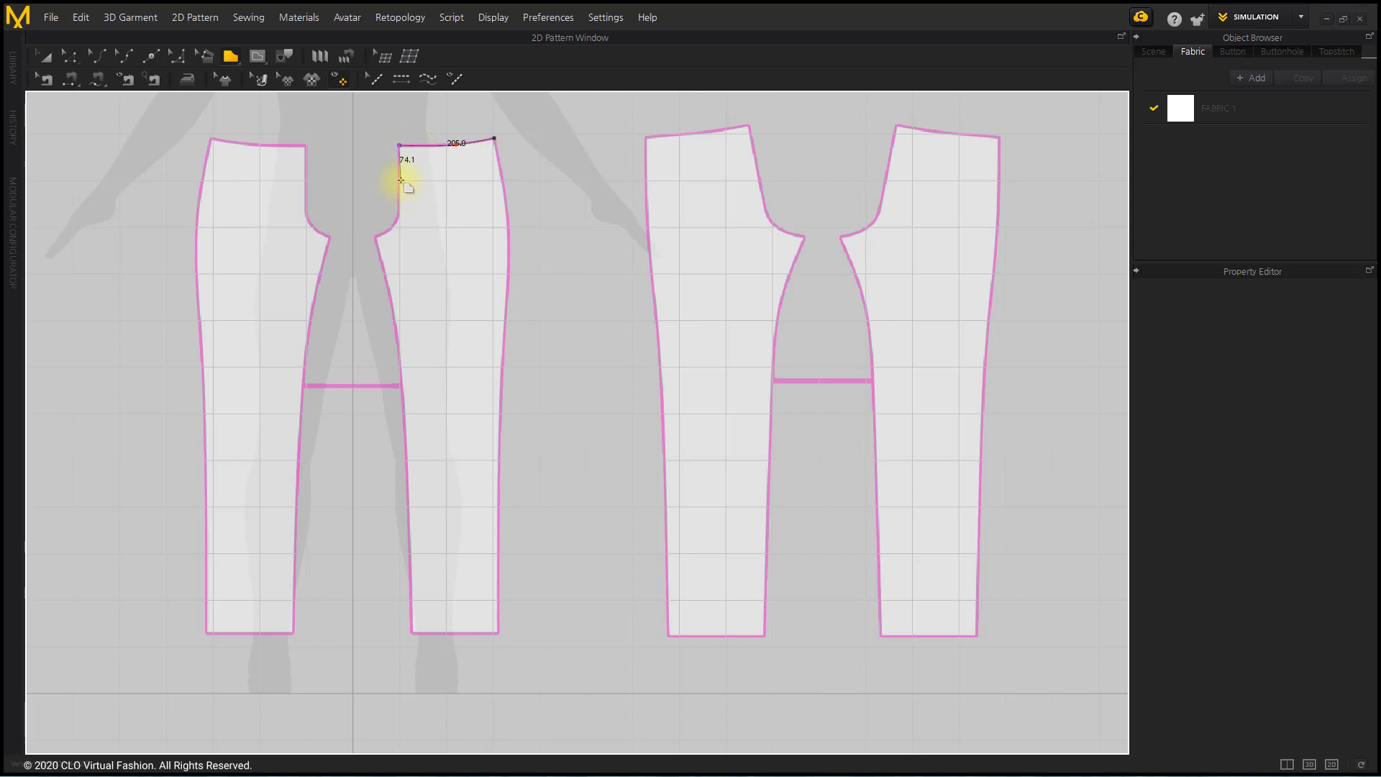
# - Trace the front piece's centre and crotch line with curve points, about 223 mm long
pyautogui.keyDown('ctrl'); pyautogui.click(398, 206); pyautogui.keyUp('ctrl')
pyautogui.keyDown('ctrl'); pyautogui.click(391, 228); pyautogui.keyUp('ctrl')
pyautogui.click(374, 238)
# - Trace the front piece's curved inseam, about 854 mm long, and its straight hem, about 185 mm wide
pyautogui.keyDown('ctrl'); pyautogui.click(383, 268); pyautogui.keyUp('ctrl')
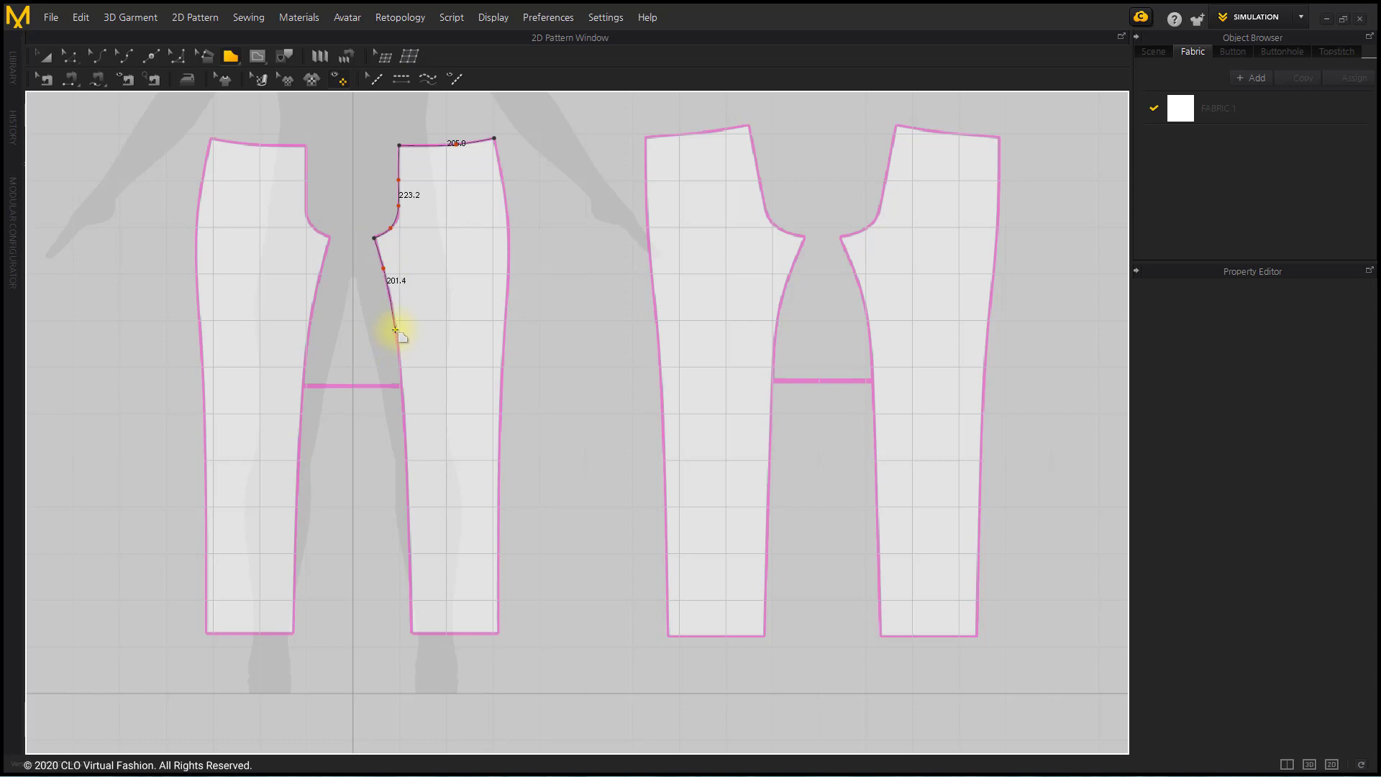
pyautogui.keyDown('ctrl'); pyautogui.click(395, 329); pyautogui.keyUp('ctrl')
pyautogui.keyDown('ctrl'); pyautogui.click(406, 445); pyautogui.keyUp('ctrl')
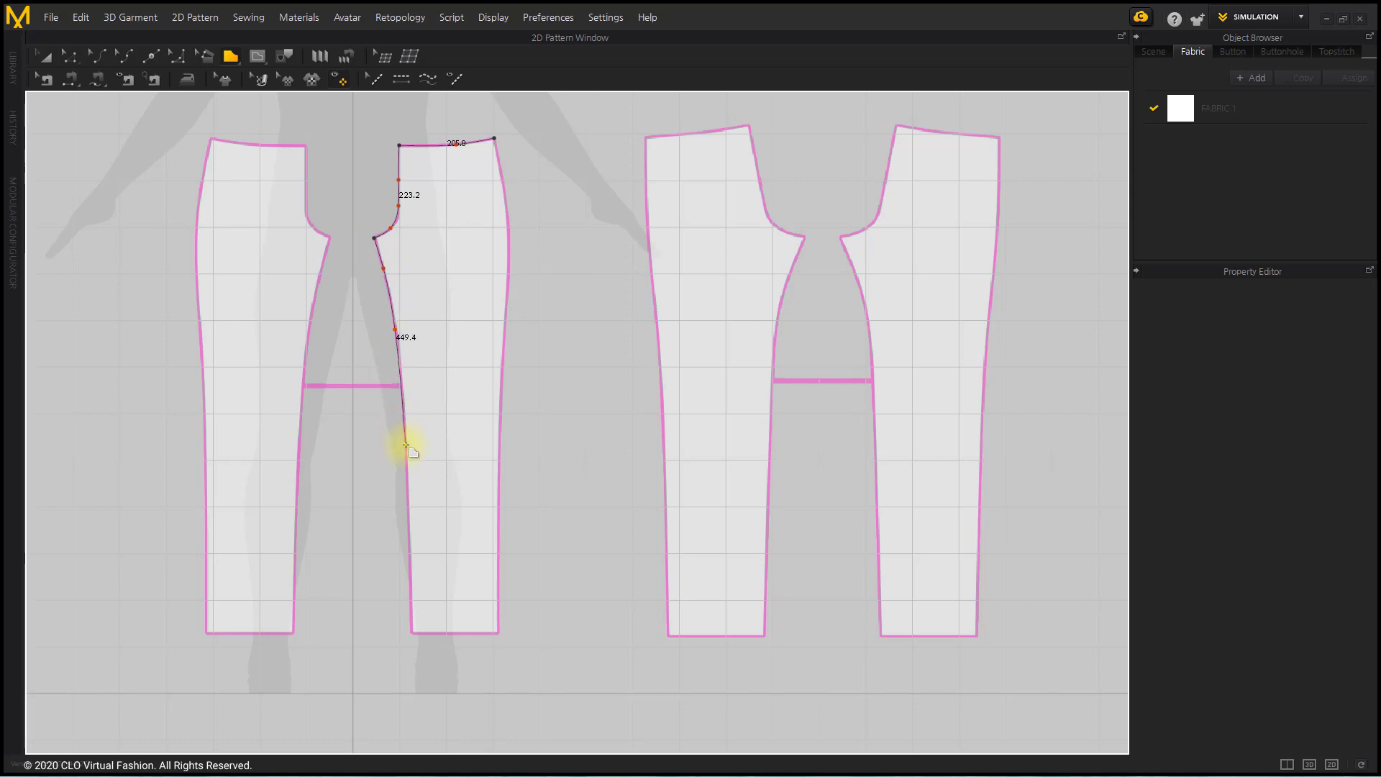
pyautogui.click(412, 633)
pyautogui.click(499, 633)
# - Trace the front piece's curved outer seam, about 1065 mm long, back to the waist corner to close the pattern
pyautogui.keyDown('ctrl'); pyautogui.click(501, 436); pyautogui.keyUp('ctrl')
pyautogui.keyDown('ctrl'); pyautogui.click(504, 339); pyautogui.keyUp('ctrl')
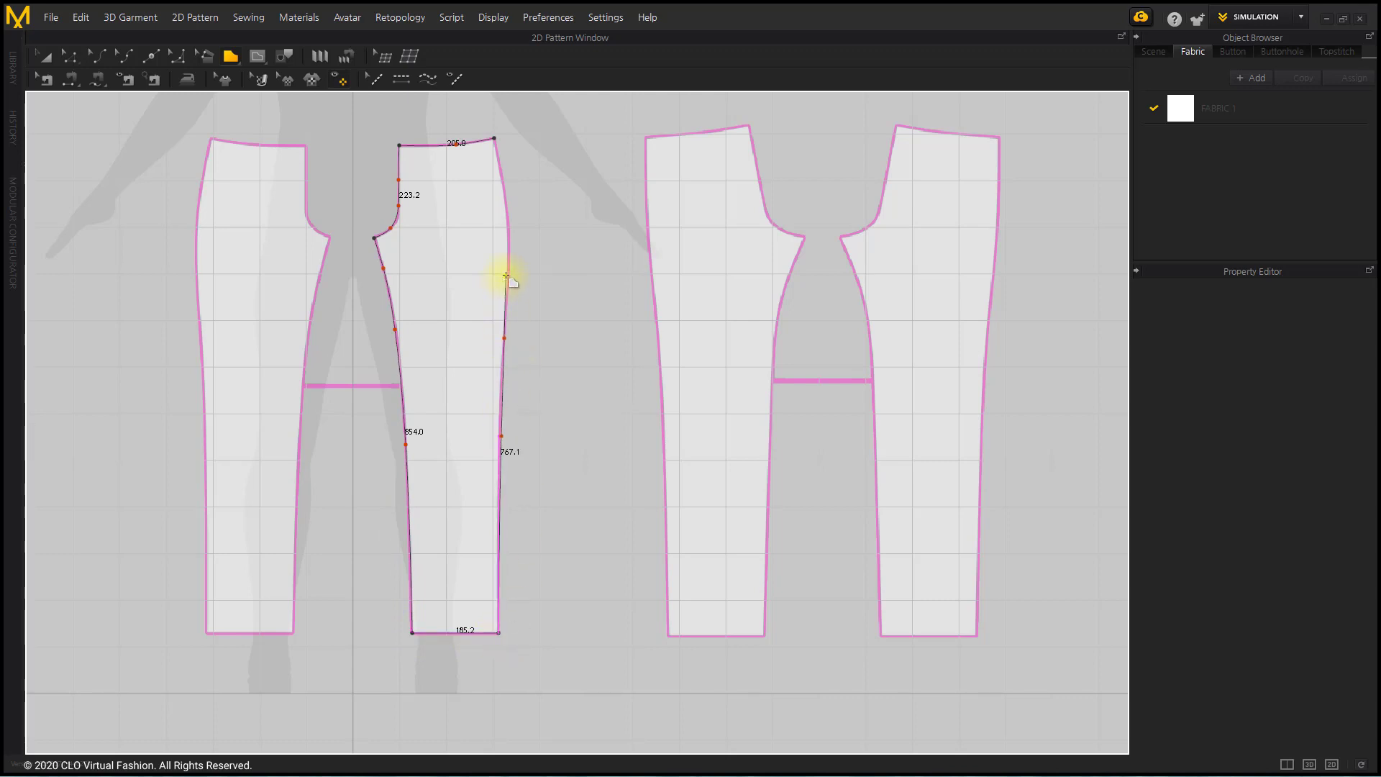
pyautogui.keyDown('ctrl'); pyautogui.click(510, 273); pyautogui.keyUp('ctrl')
pyautogui.keyDown('ctrl'); pyautogui.click(507, 207); pyautogui.keyUp('ctrl')
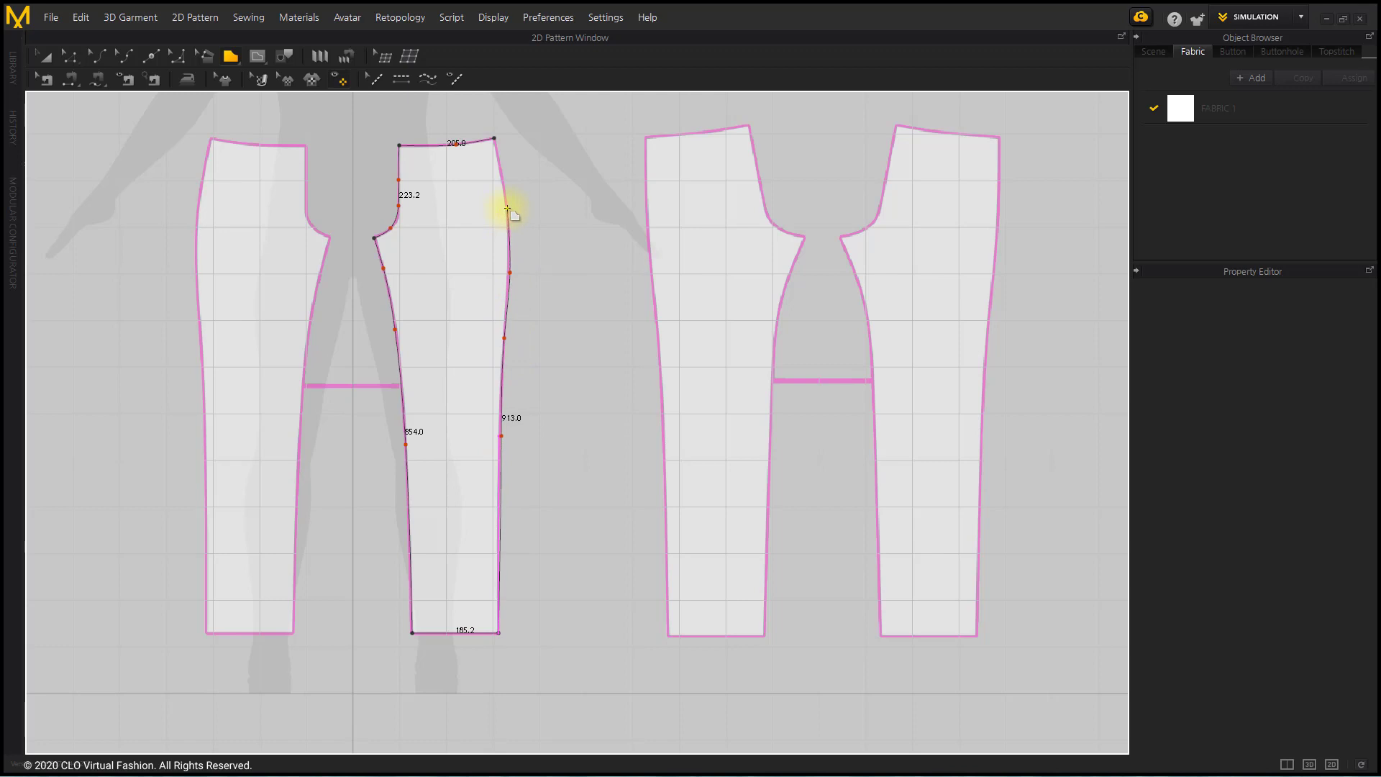
pyautogui.click(494, 137)
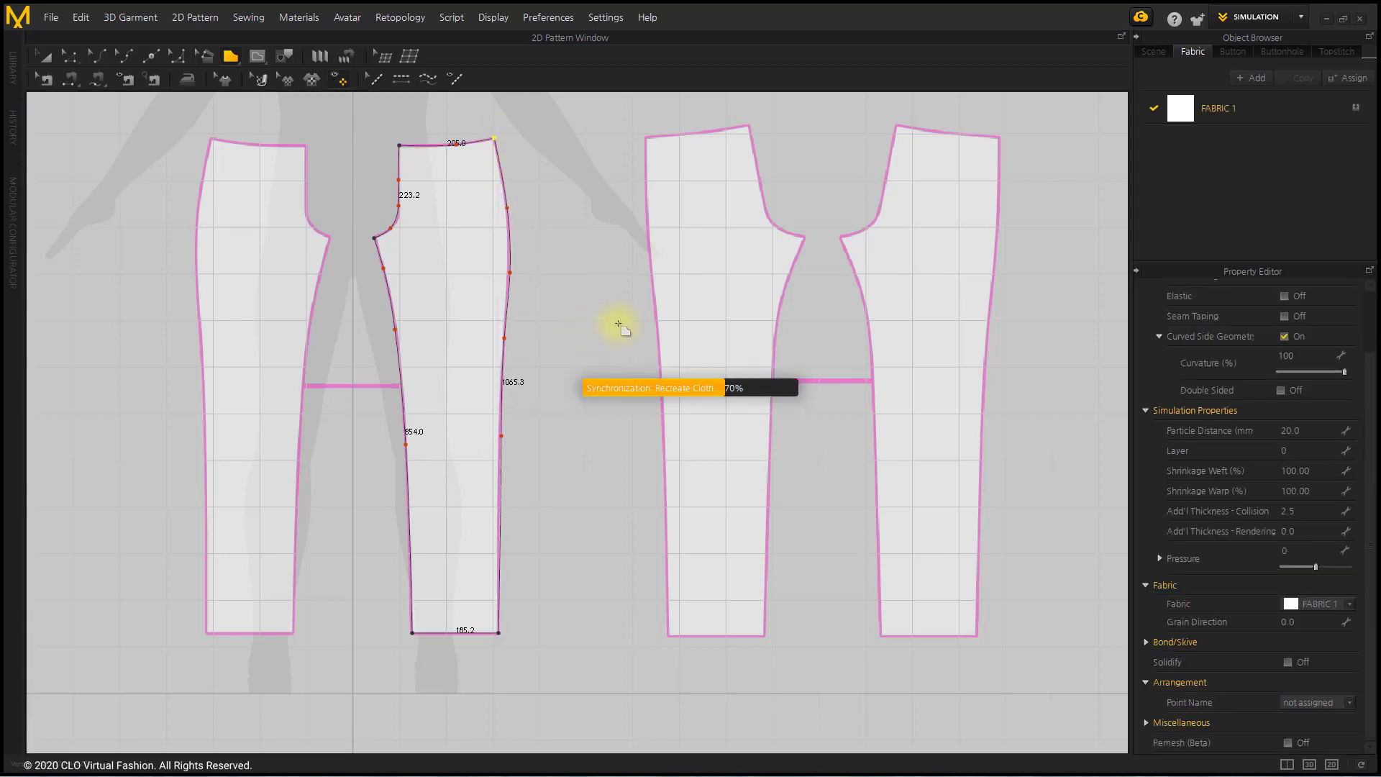
# - Trace the left-hand back trouser piece's waistline, about 224 mm long, and its curved outer seam, about 1072 mm long
pyautogui.click(750, 125)
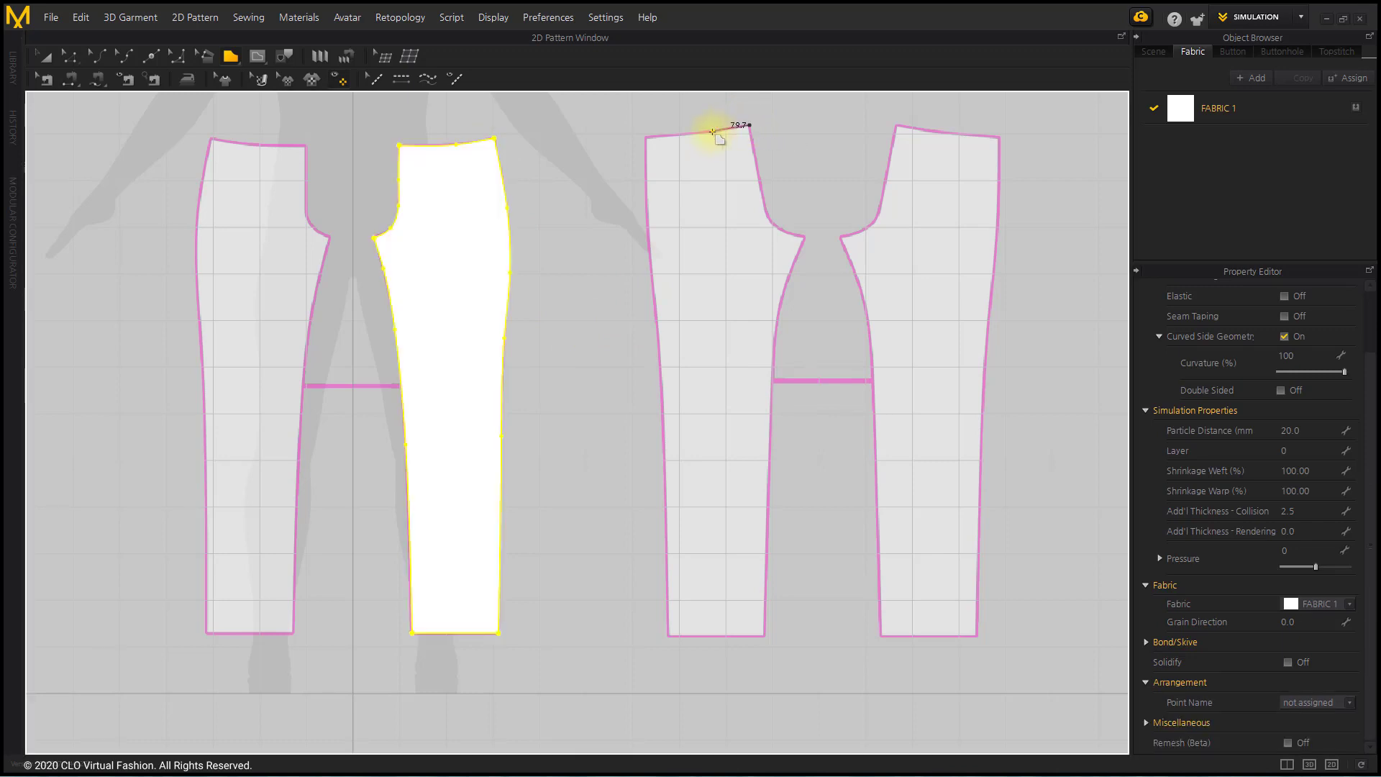
pyautogui.click(646, 137)
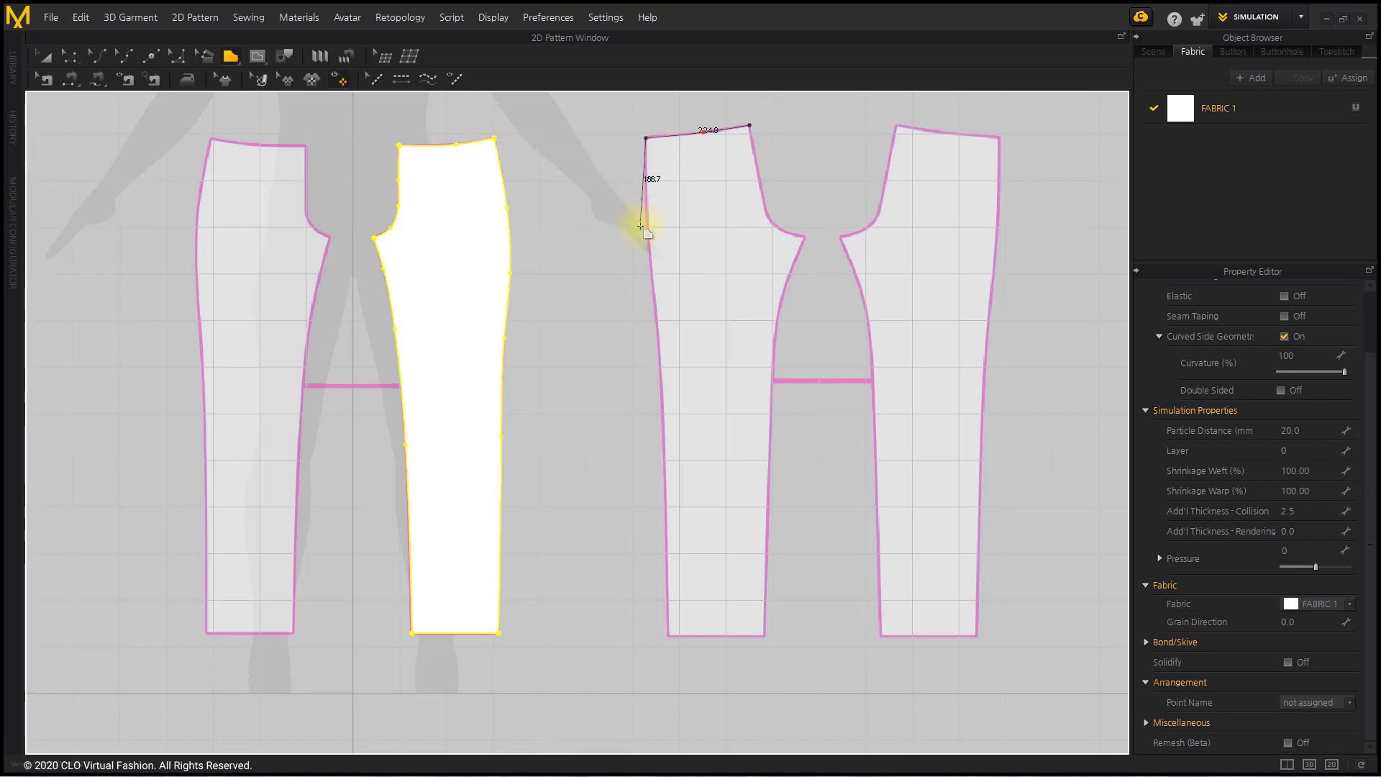
pyautogui.keyDown('ctrl'); pyautogui.click(656, 331); pyautogui.keyUp('ctrl')
pyautogui.keyDown('ctrl'); pyautogui.click(664, 410); pyautogui.keyUp('ctrl')
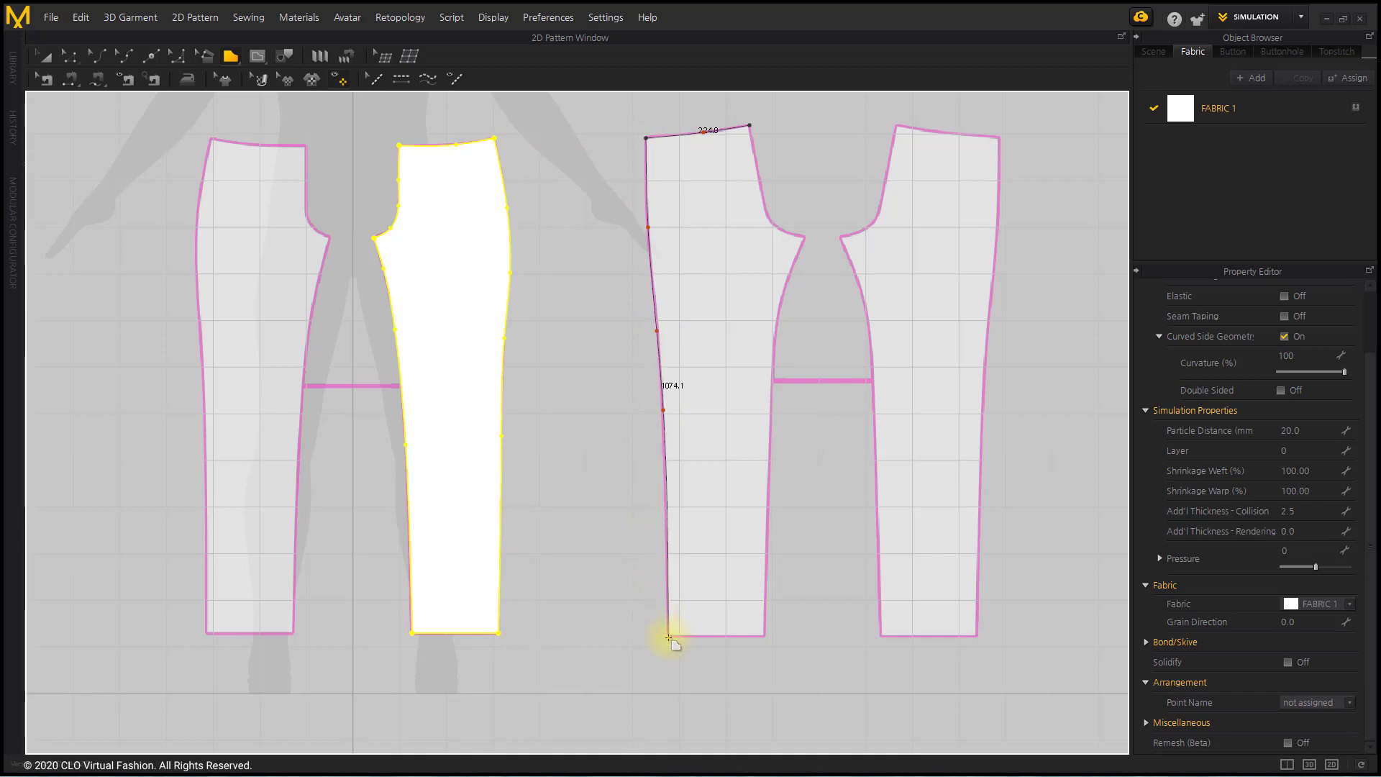
pyautogui.scroll(2, 669, 637)
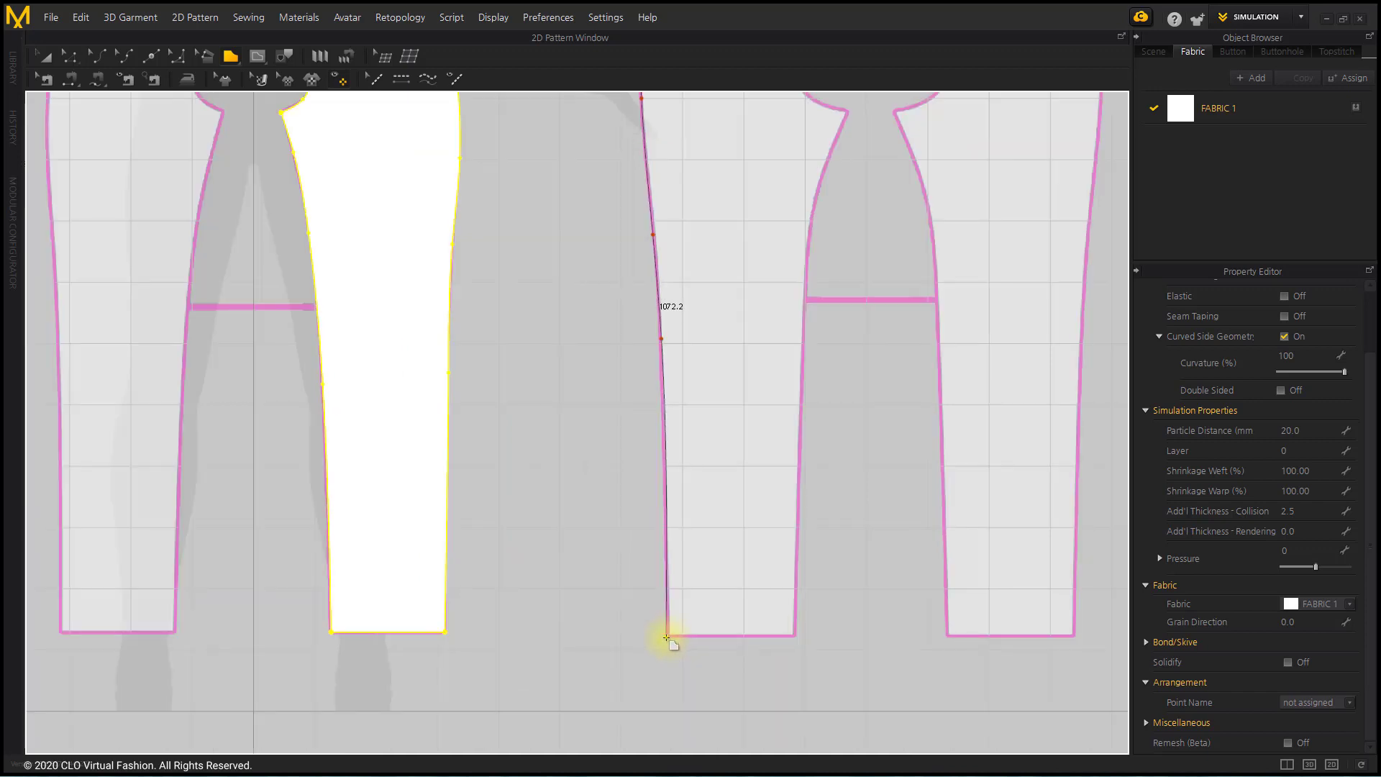
pyautogui.click(669, 637)
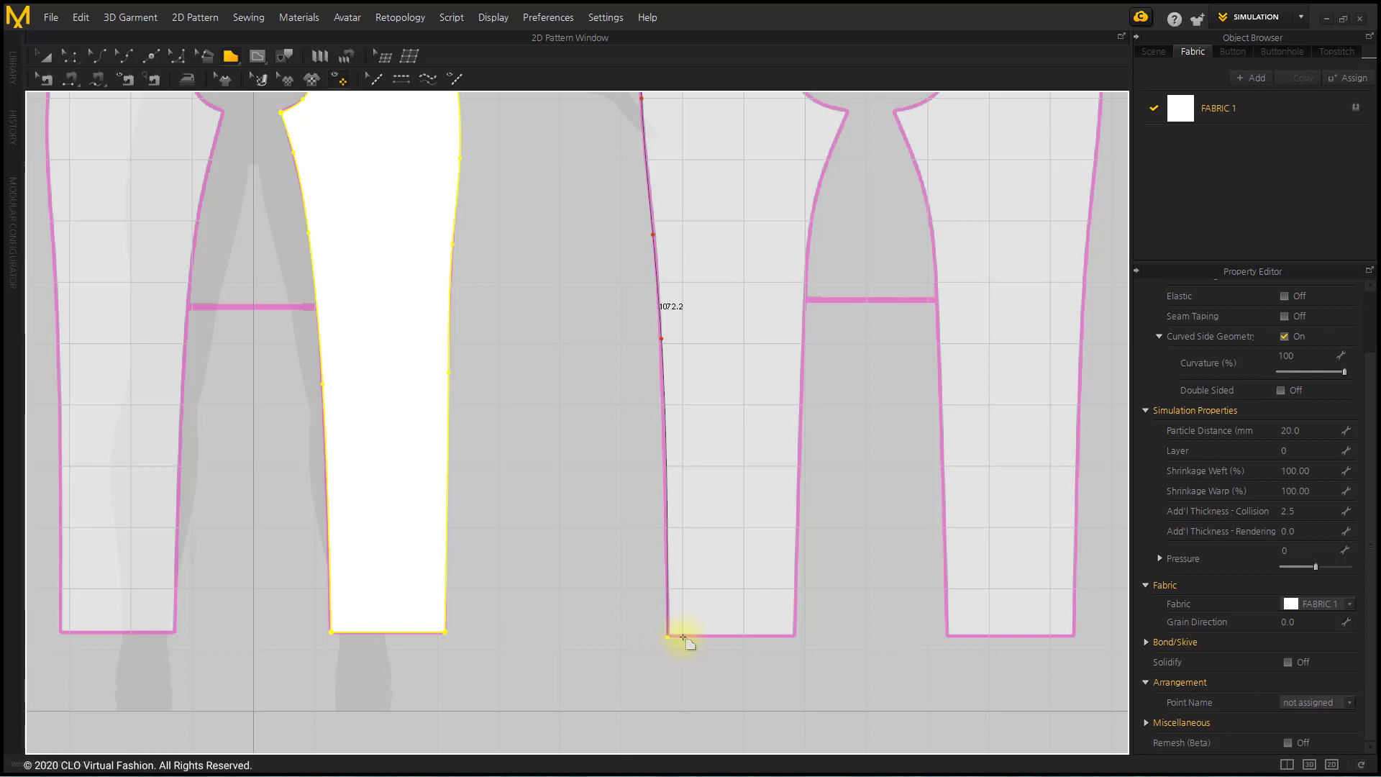
# - Trace the back piece's straight hem, about 208 mm wide, and its curved inseam, about 869 mm long
pyautogui.click(795, 637)
pyautogui.scroll(-2, 749, 466)
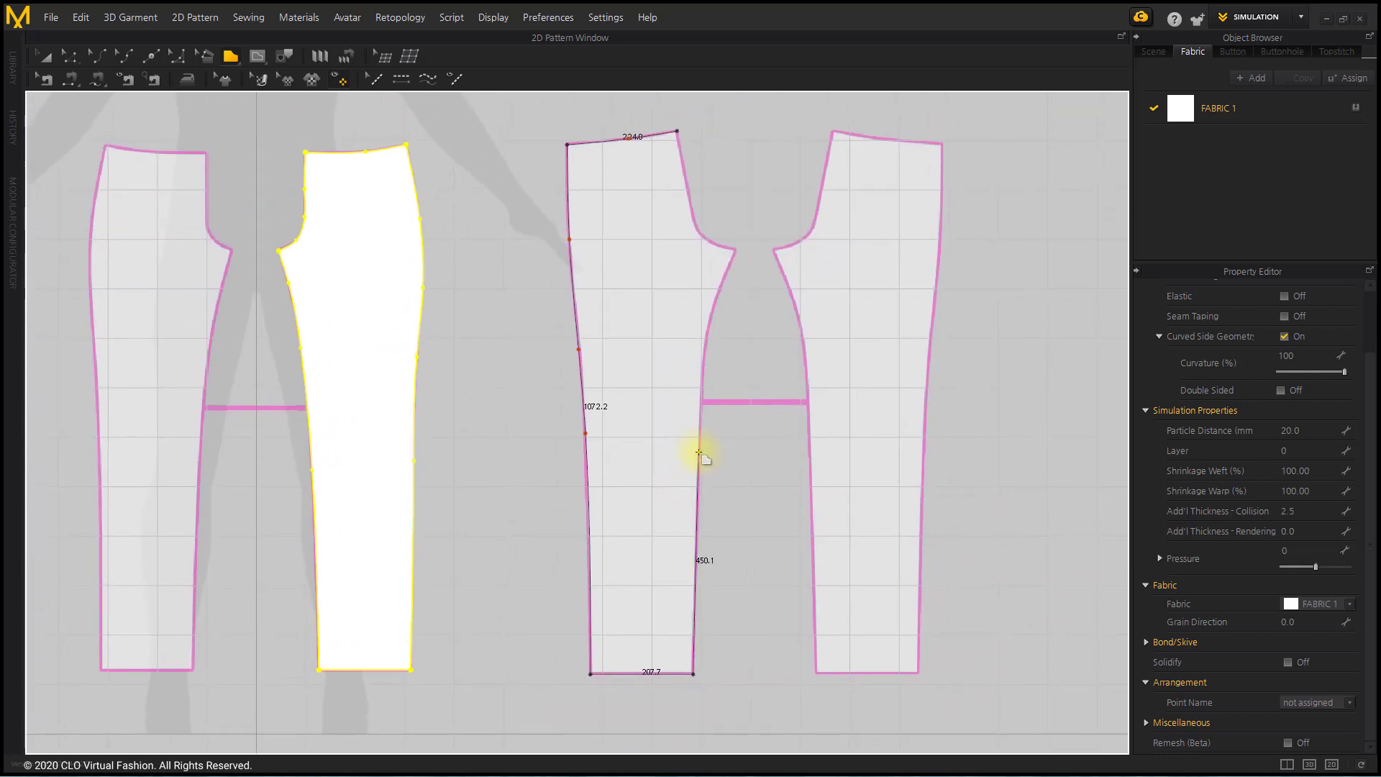
pyautogui.keyDown('ctrl'); pyautogui.click(699, 451); pyautogui.keyUp('ctrl')
pyautogui.keyDown('ctrl'); pyautogui.click(707, 332); pyautogui.keyUp('ctrl')
pyautogui.keyDown('ctrl'); pyautogui.click(719, 287); pyautogui.keyUp('ctrl')
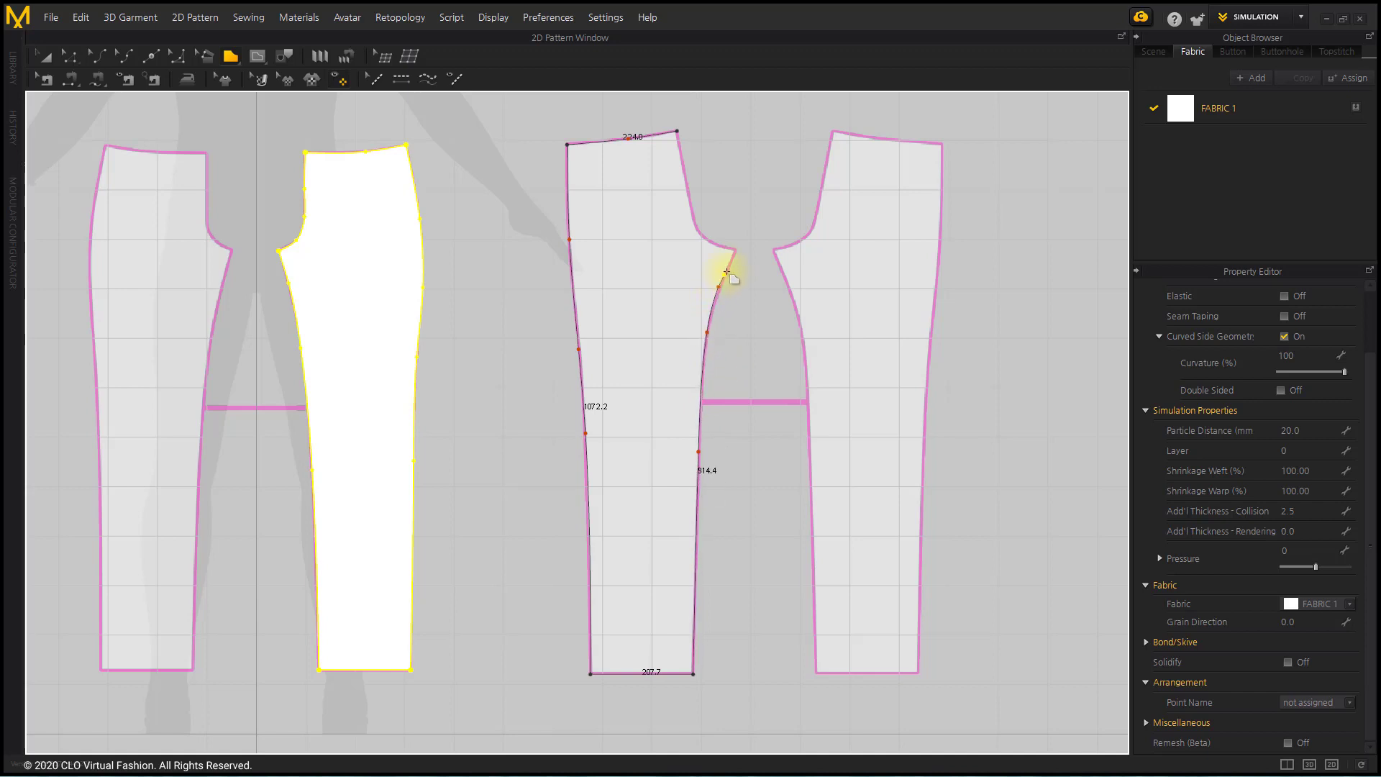
pyautogui.click(736, 251)
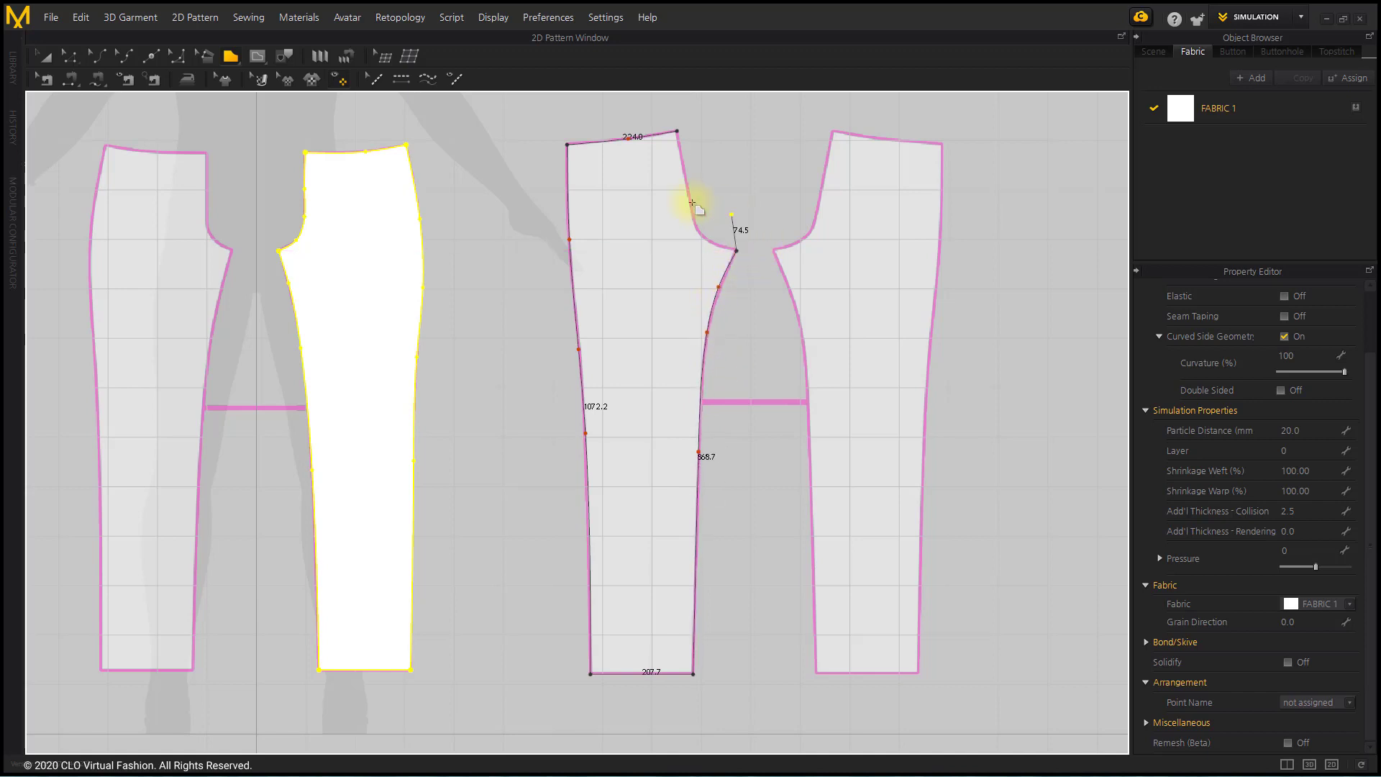
# - Trace the back piece's curved crotch line, about 296 mm long, to close the pattern, and leave the Polygon tool
pyautogui.keyDown('ctrl'); pyautogui.click(715, 246); pyautogui.keyUp('ctrl')
pyautogui.keyDown('ctrl'); pyautogui.click(694, 220); pyautogui.keyUp('ctrl')
pyautogui.keyDown('ctrl'); pyautogui.click(687, 182); pyautogui.keyUp('ctrl')
pyautogui.click(677, 132)
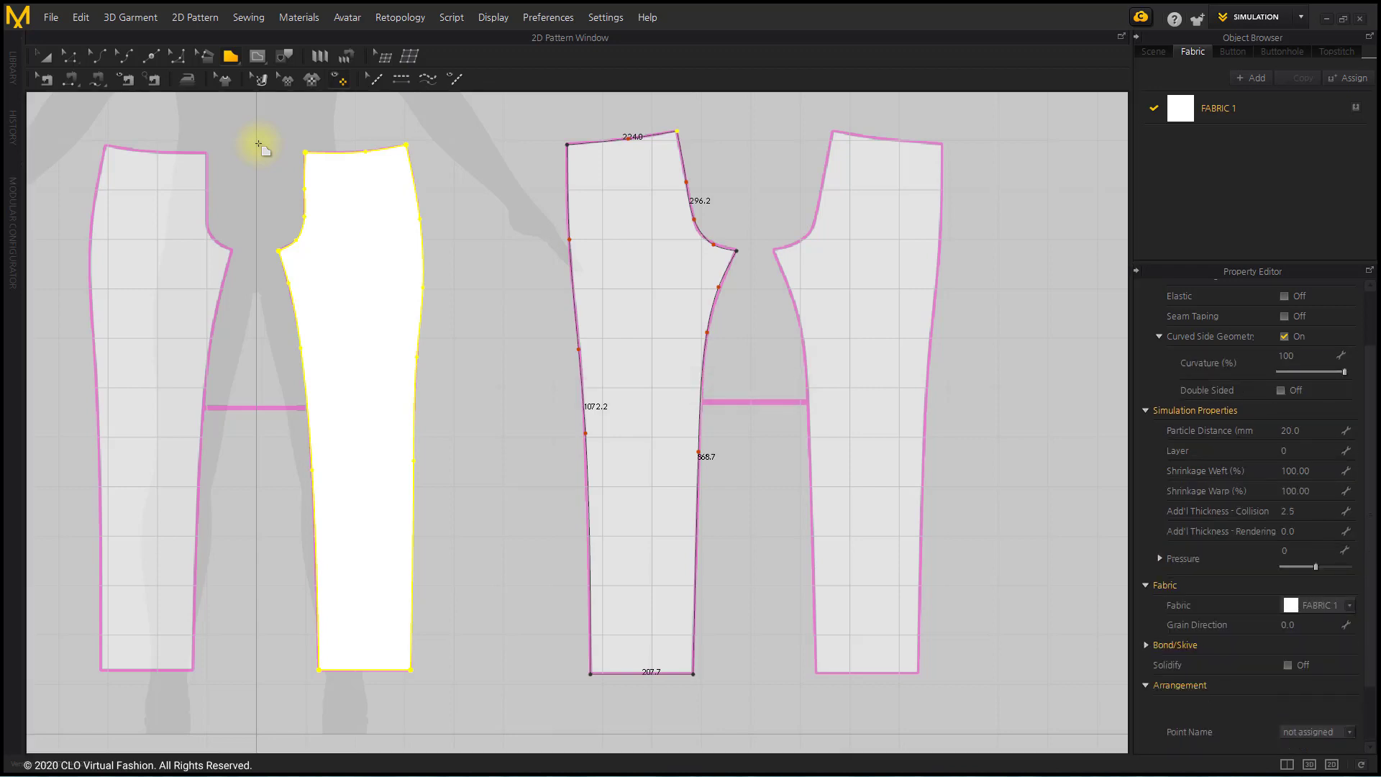
pyautogui.click(46, 58)
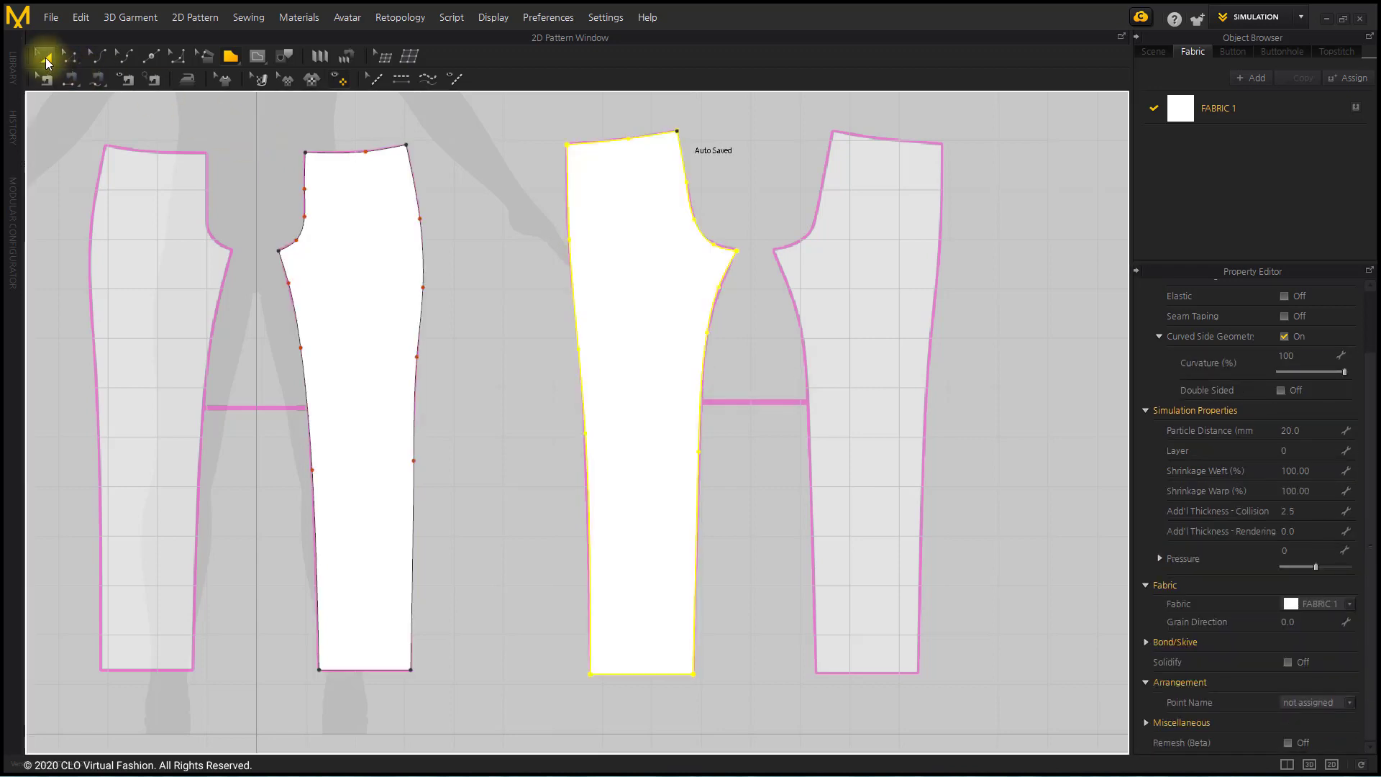
# - Create a symmetric copy, with sewing, of the traced front trouser piece and place it over the mirrored front outline in the background image
pyautogui.click(338, 83)
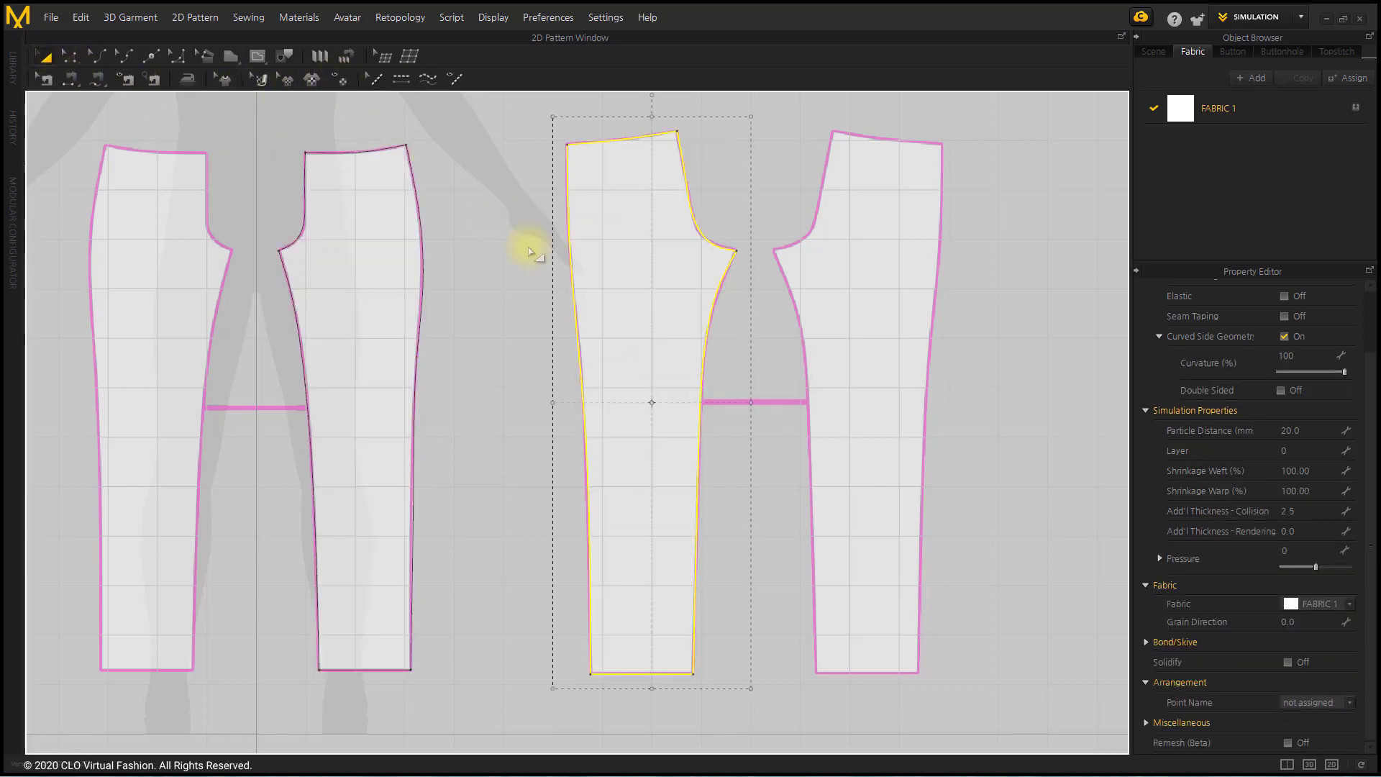
pyautogui.scroll(-2, 603, 280)
pyautogui.moveTo(605, 284); pyautogui.dragTo(701, 269, button='middle')
pyautogui.click(663, 283)
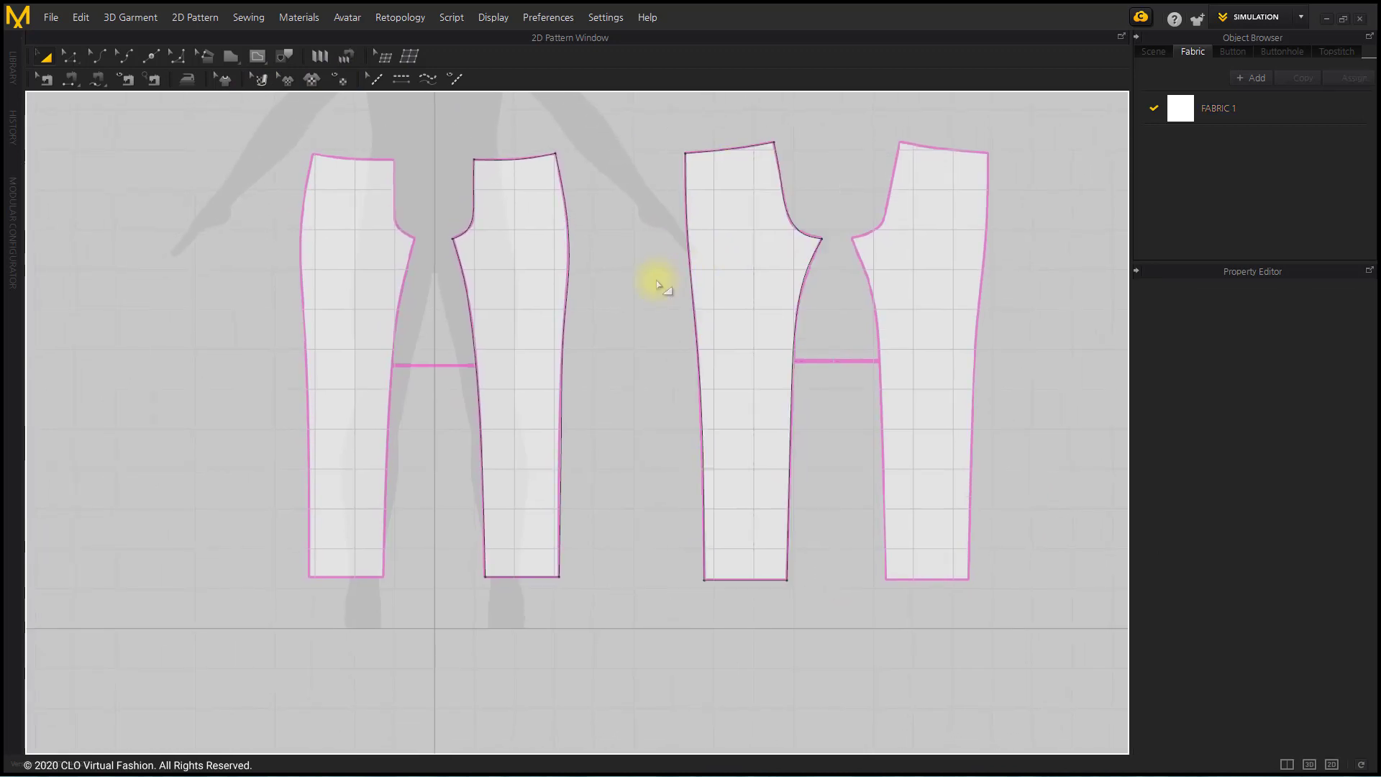
pyautogui.rightClick(523, 197)
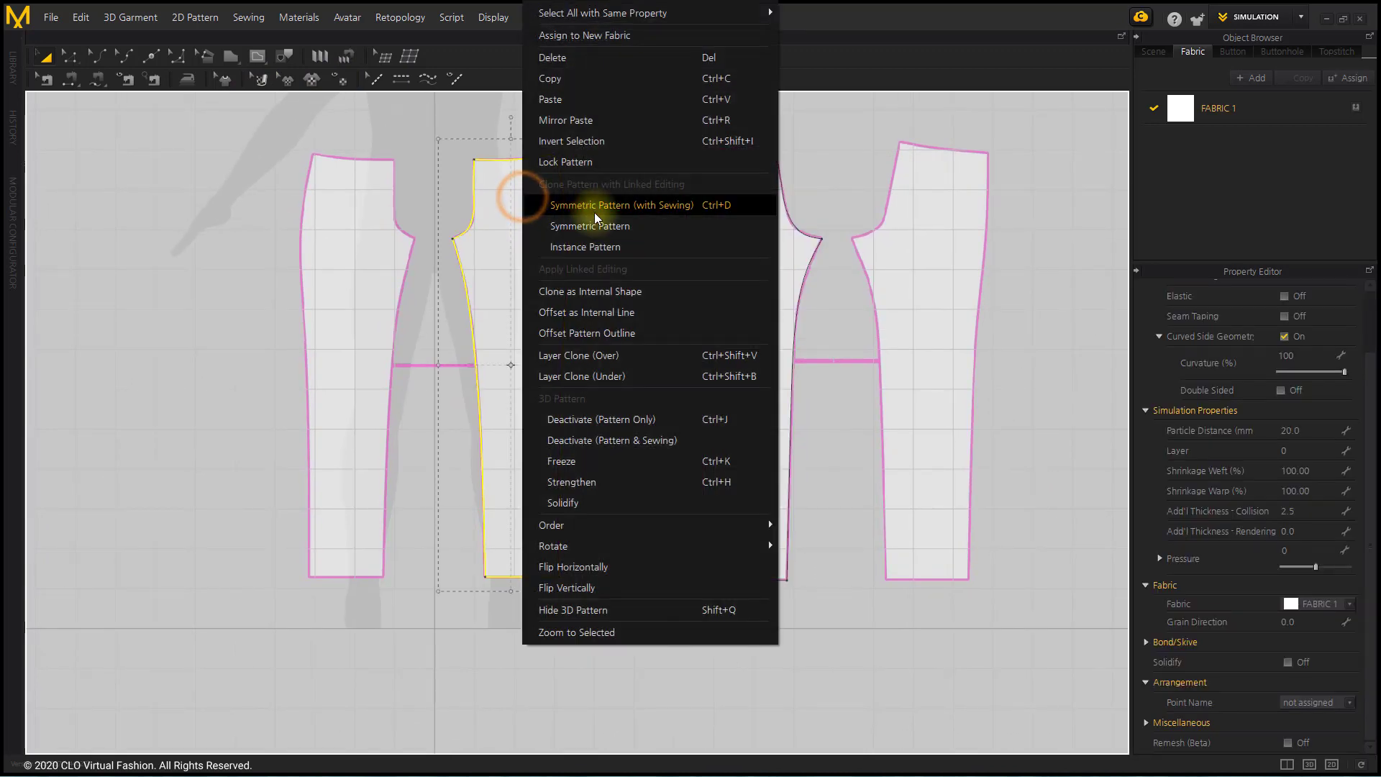
pyautogui.click(536, 198)
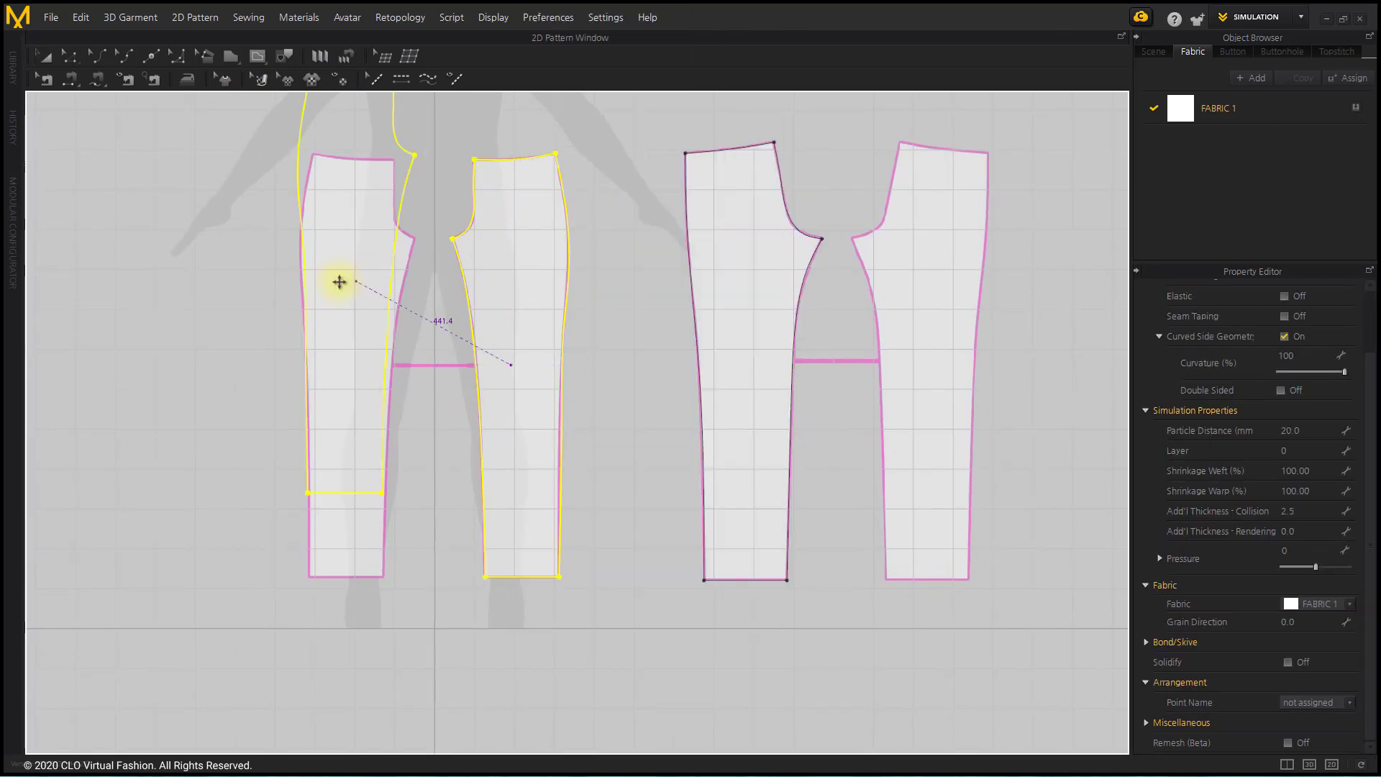
pyautogui.click(359, 367)
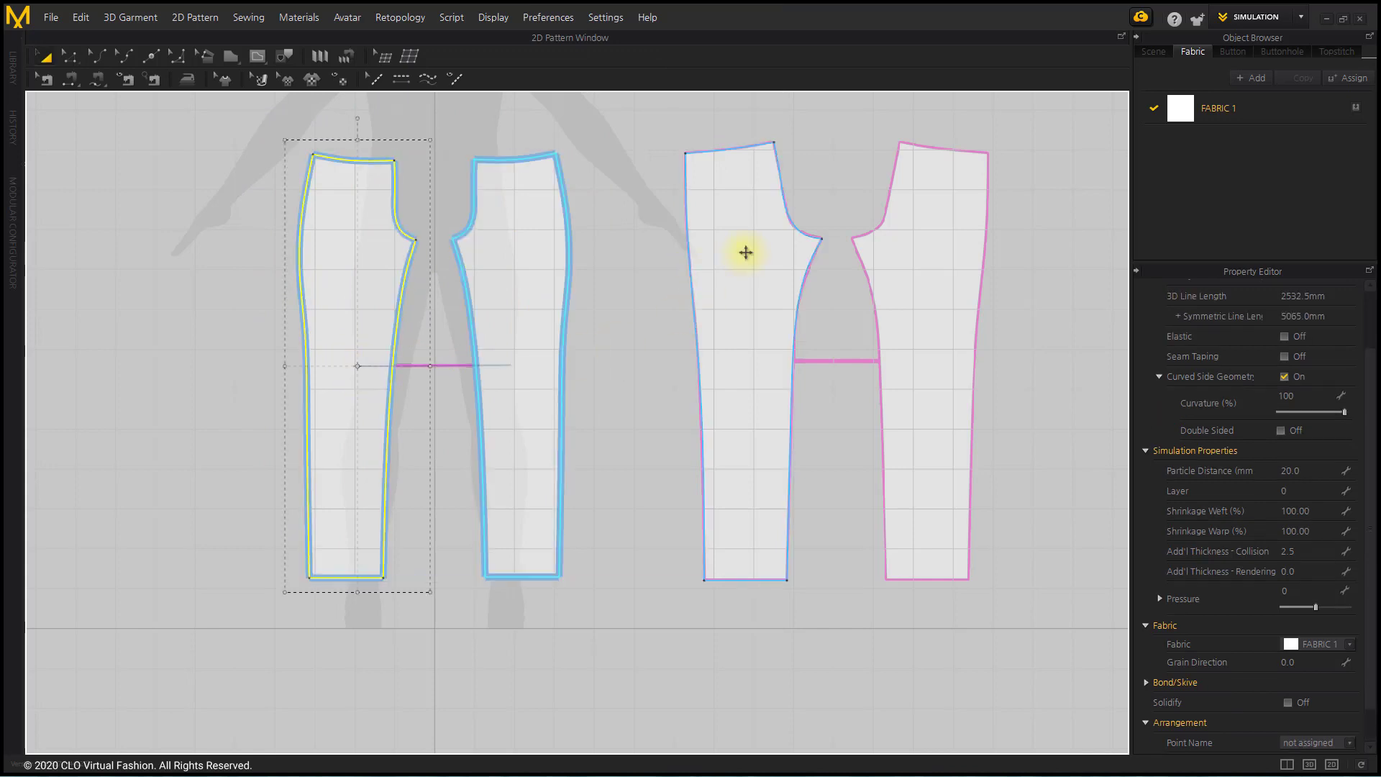
# - Create a symmetric copy, with sewing, of the back trouser piece and align it level over the mirrored back outline
pyautogui.rightClick(746, 252)
pyautogui.click(808, 207)
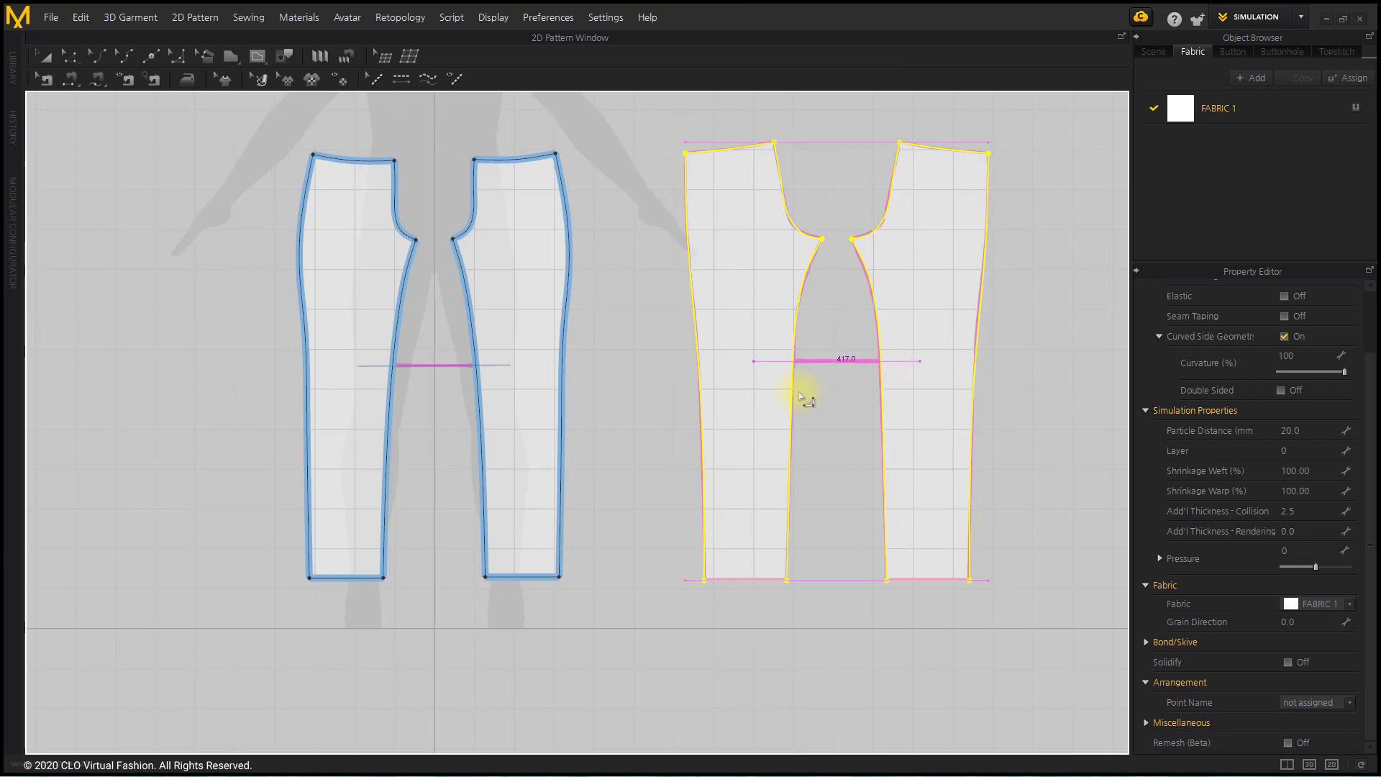
pyautogui.click(646, 280)
# - Remove the background image of the trouser pattern from the 2D pattern area
pyautogui.rightClick(625, 186)
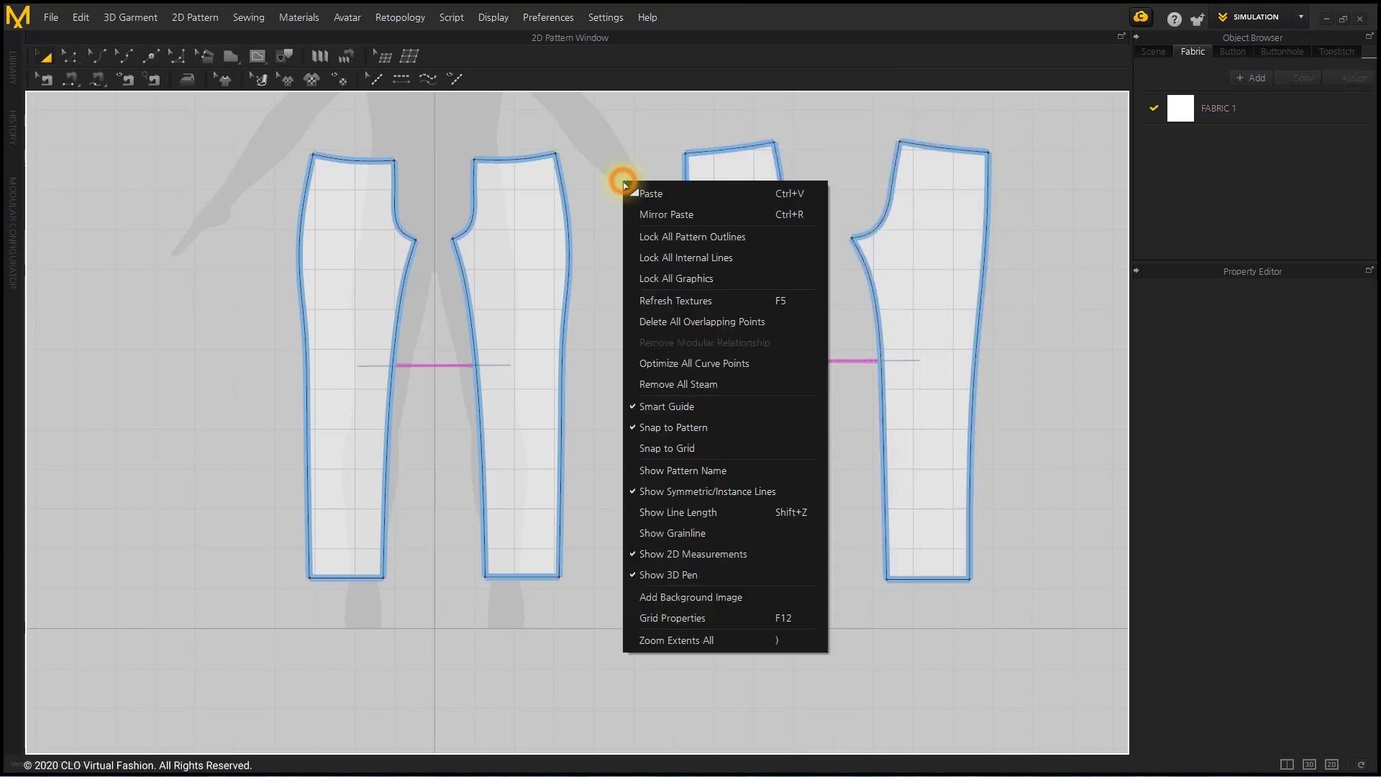
pyautogui.click(710, 599)
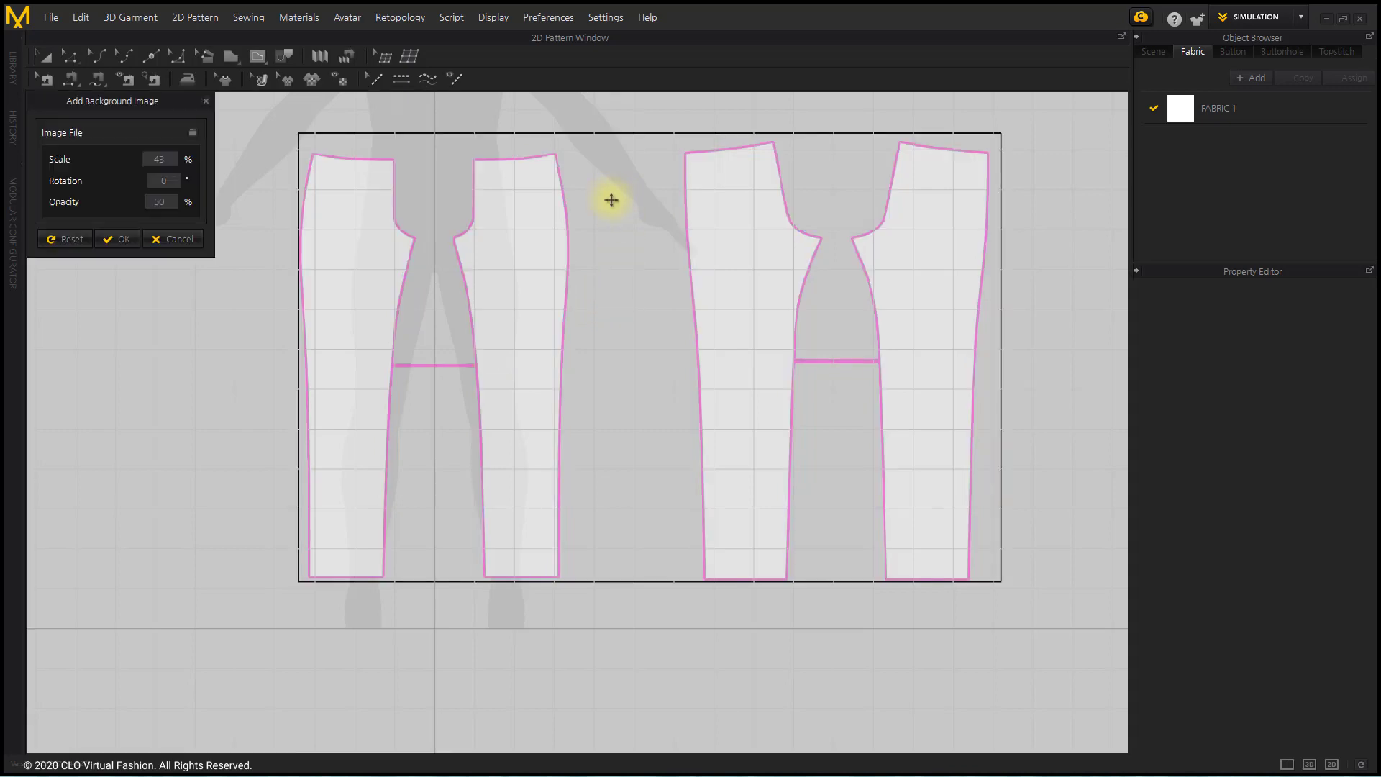
pyautogui.click(59, 238)
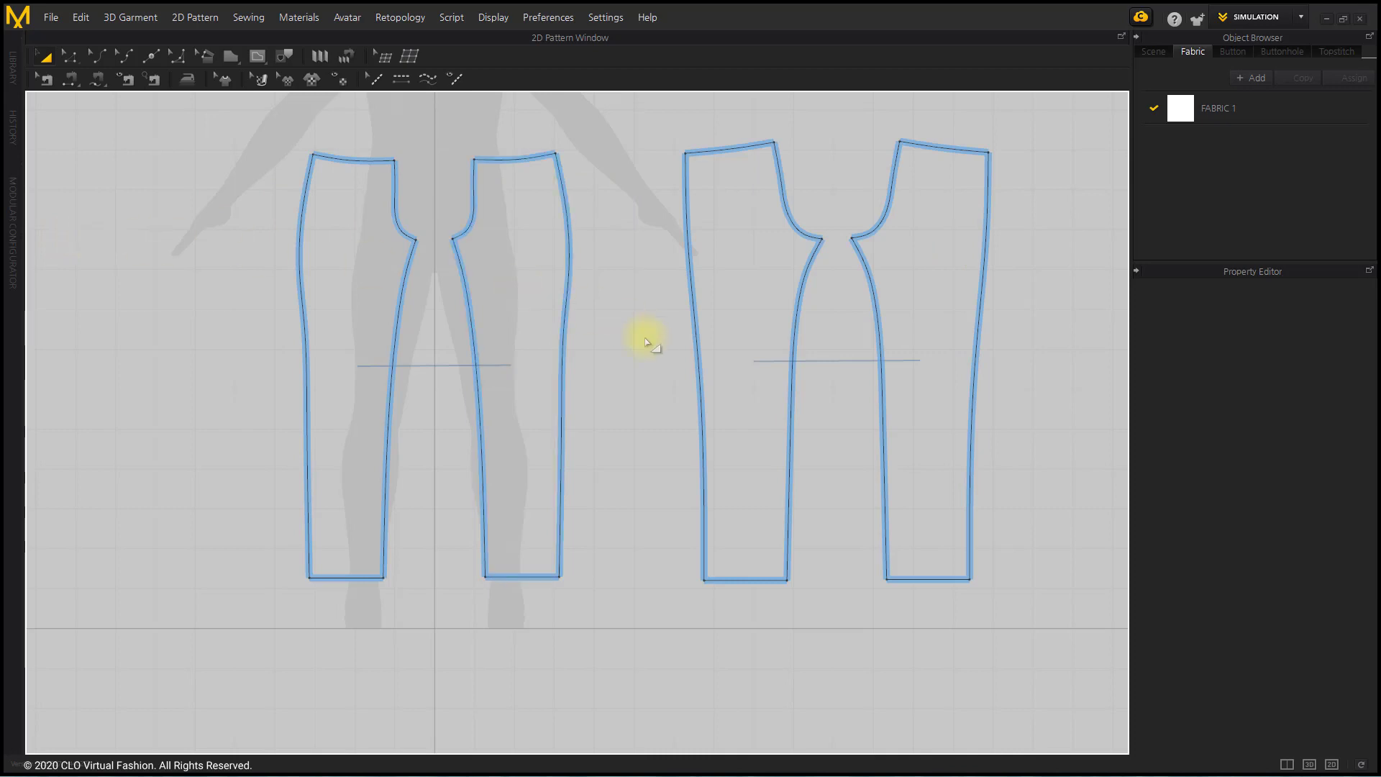
# - Show the 3D garment and 2D pattern views side by side, with the avatar and all four trouser pieces in view
pyautogui.click(1287, 763)
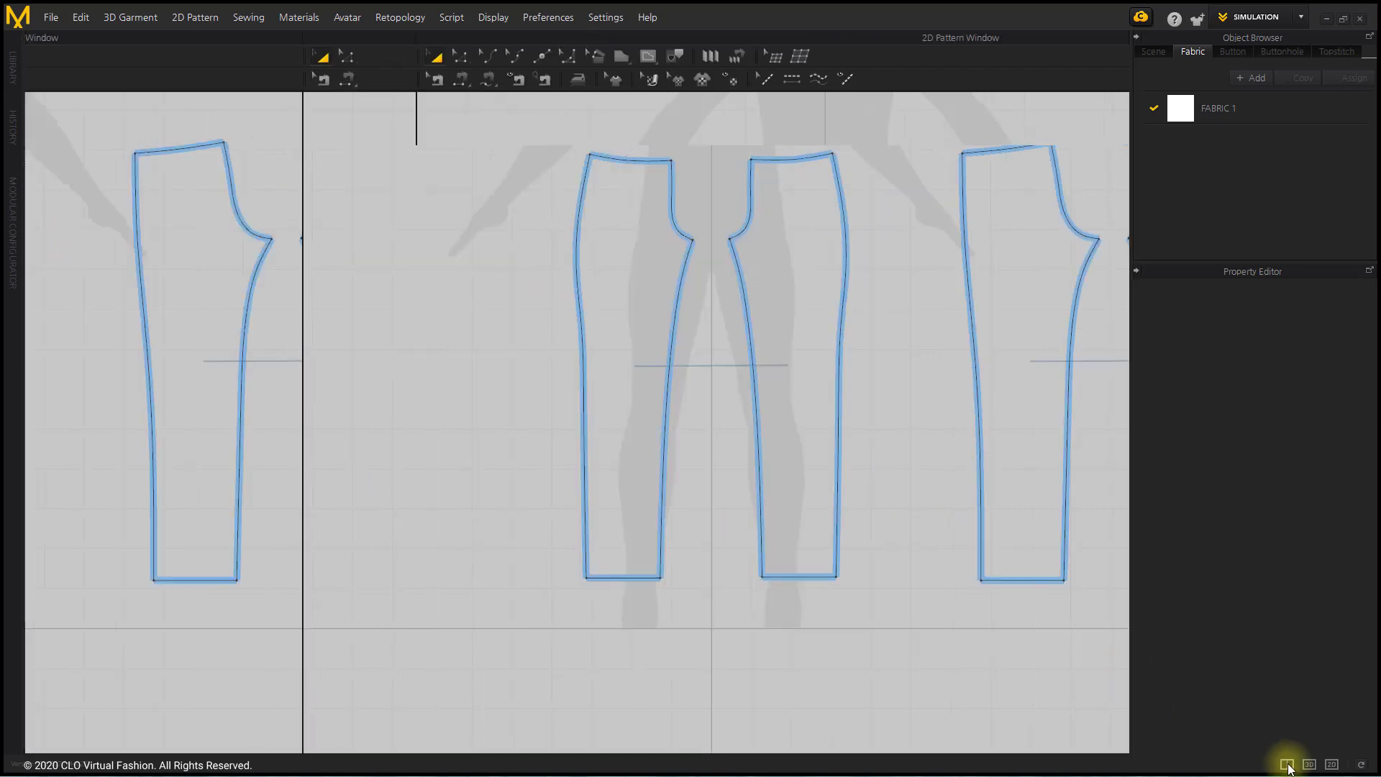
pyautogui.scroll(-3, 399, 477)
pyautogui.moveTo(398, 476); pyautogui.dragTo(355, 437, button='middle')
pyautogui.scroll(-1, 365, 432)
pyautogui.moveTo(355, 437); pyautogui.dragTo(346, 437, button='right')
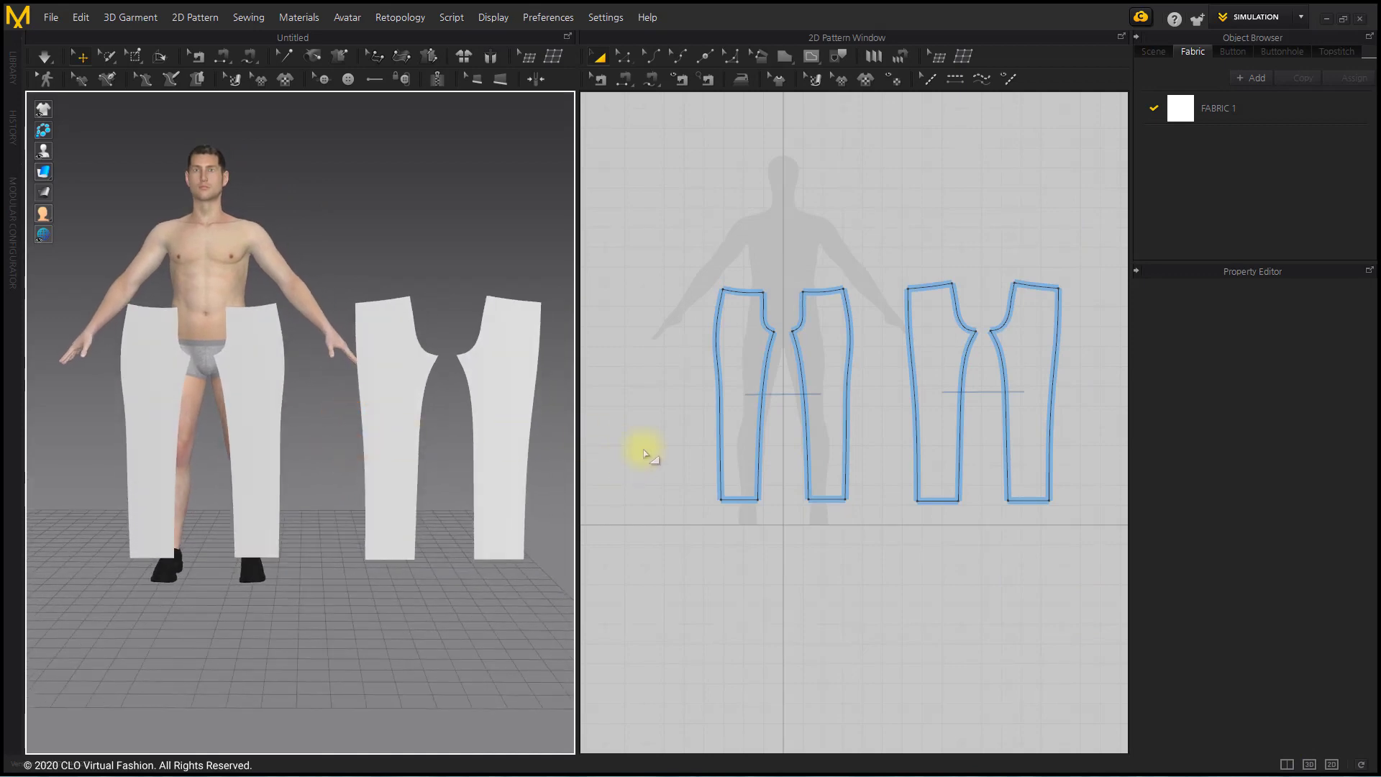
# - Lower the crotch points of the front and back trouser pieces together, straight down by about 109 mm
pyautogui.click(624, 57)
pyautogui.scroll(3, 765, 278)
pyautogui.moveTo(686, 252); pyautogui.dragTo(681, 246, button='middle')
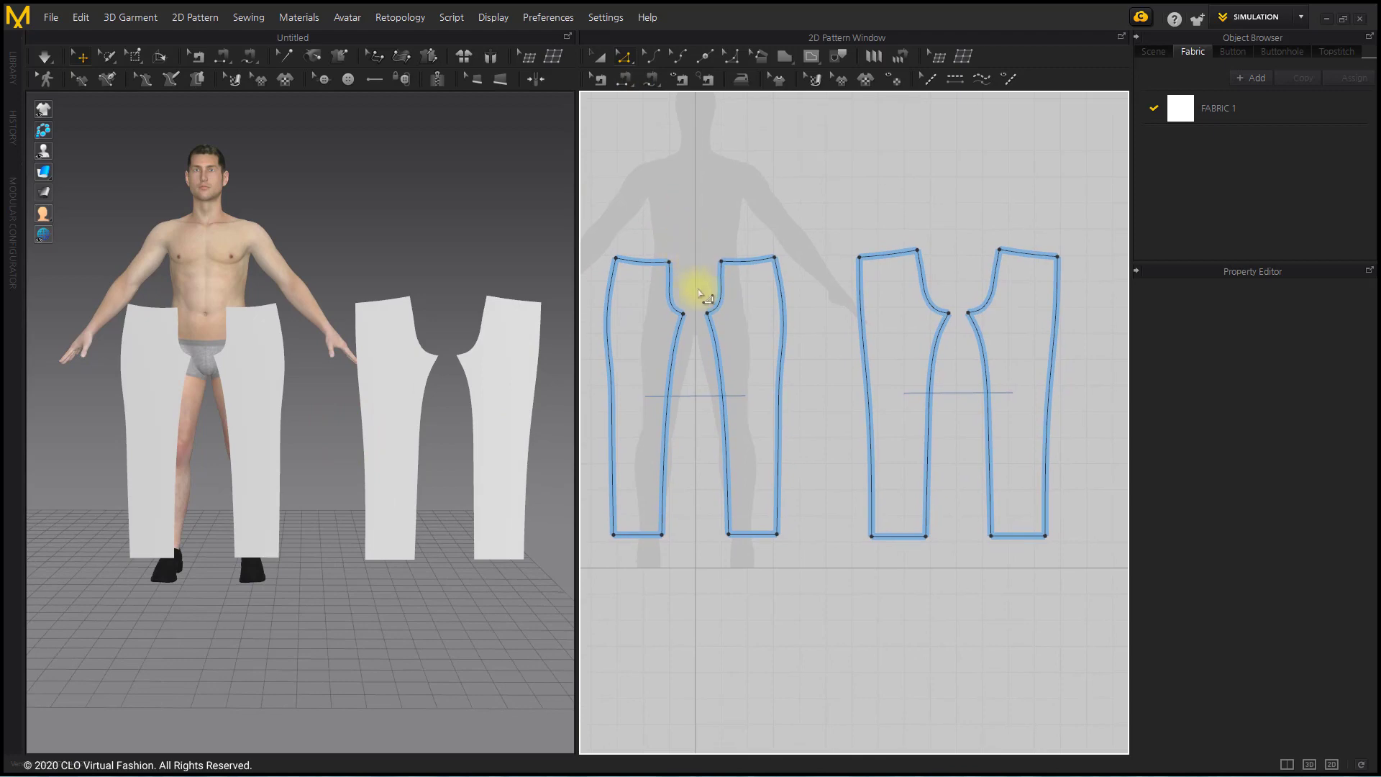
pyautogui.moveTo(697, 285); pyautogui.dragTo(963, 346)
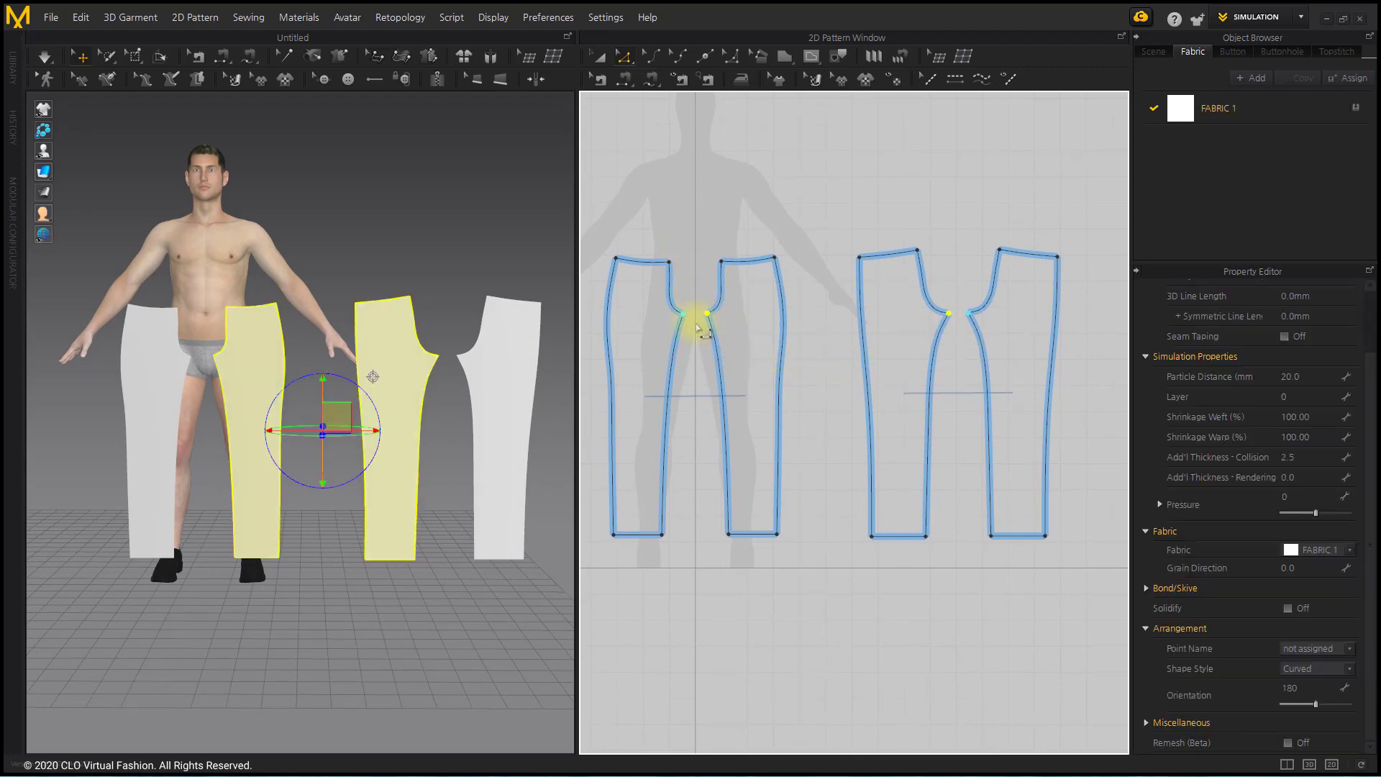
pyautogui.moveTo(708, 316); pyautogui.dragTo(713, 349)
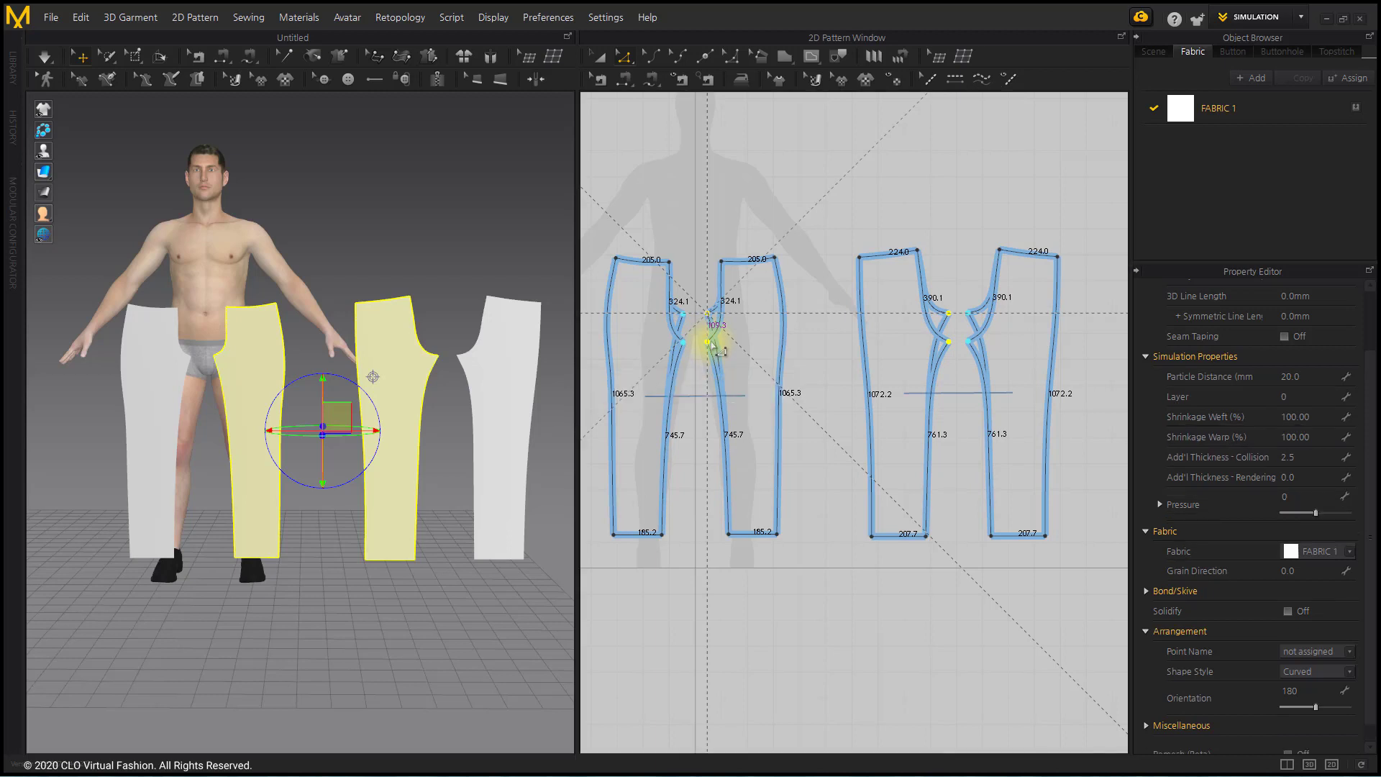
pyautogui.moveTo(714, 341); pyautogui.dragTo(714, 341)
pyautogui.click(800, 375)
pyautogui.scroll(-1, 777, 396)
pyautogui.moveTo(768, 396); pyautogui.dragTo(770, 373, button='middle')
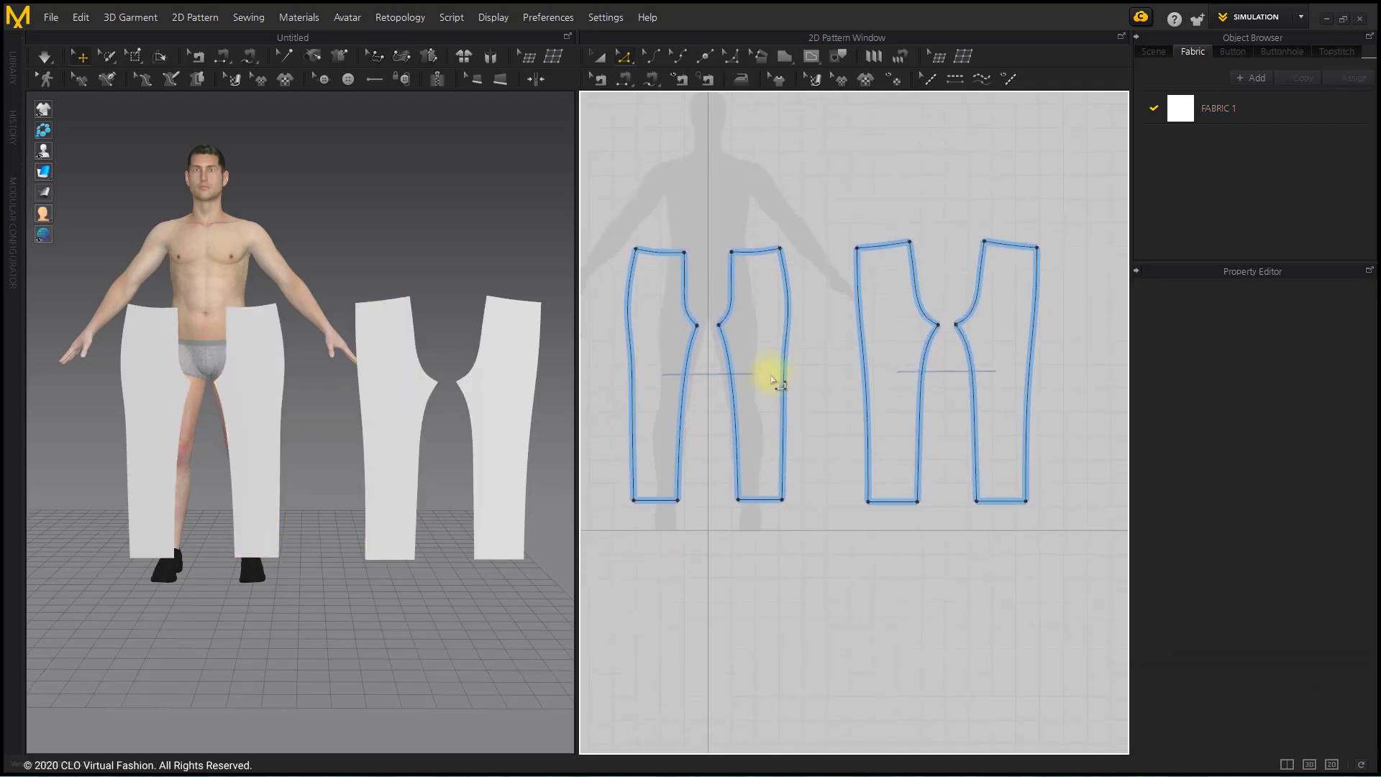
# - Widen all four trouser pieces slightly by scaling them horizontally together, then deselect them
pyautogui.click(600, 56)
pyautogui.scroll(-2, 737, 230)
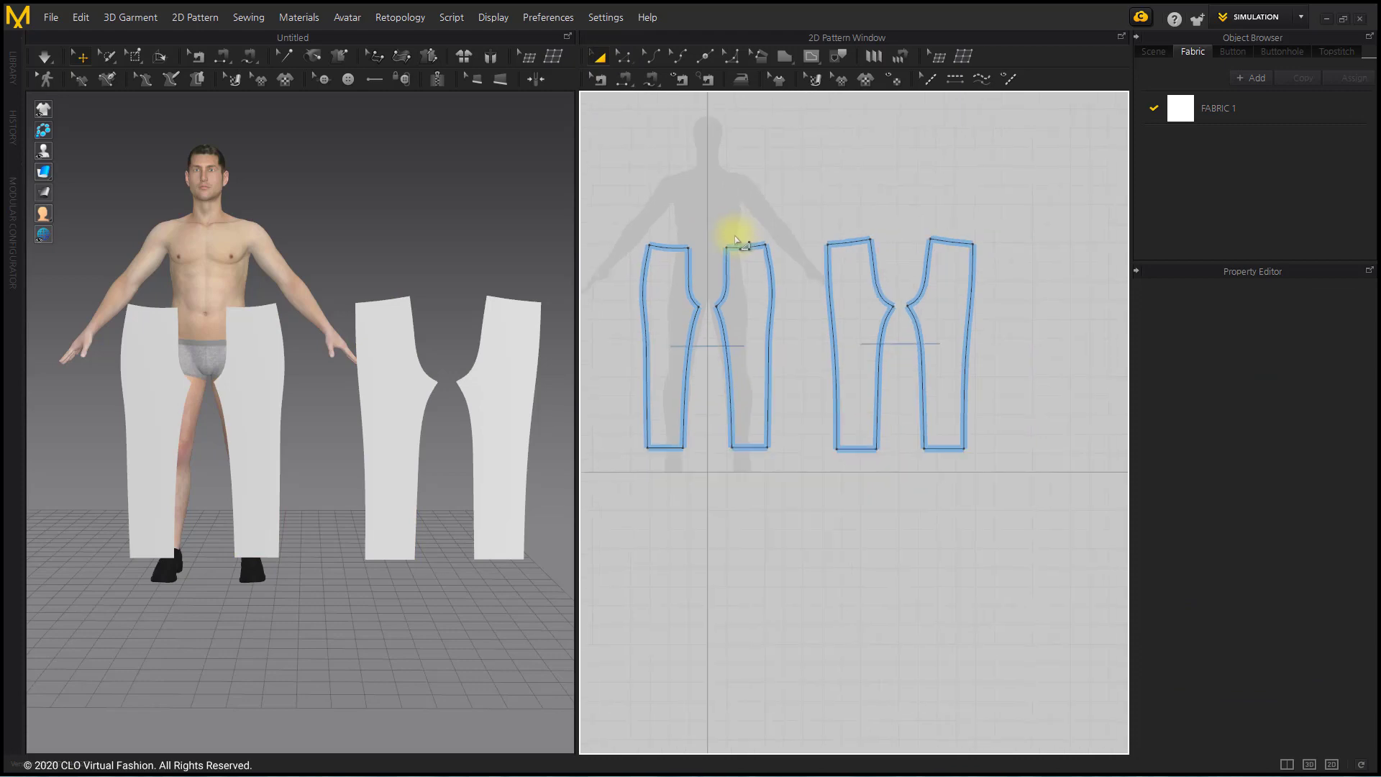
pyautogui.moveTo(610, 189); pyautogui.dragTo(1055, 497)
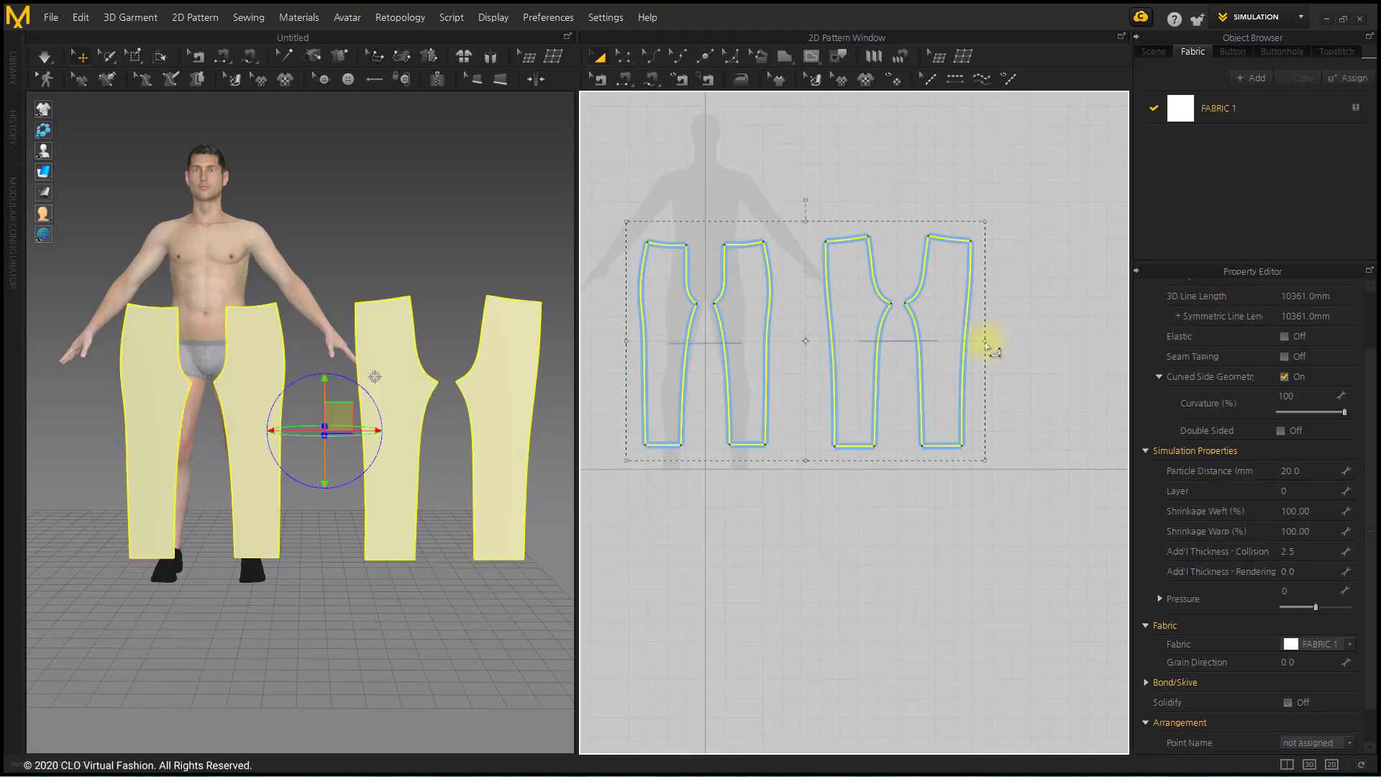
pyautogui.moveTo(999, 346); pyautogui.dragTo(1014, 344)
pyautogui.click(908, 495)
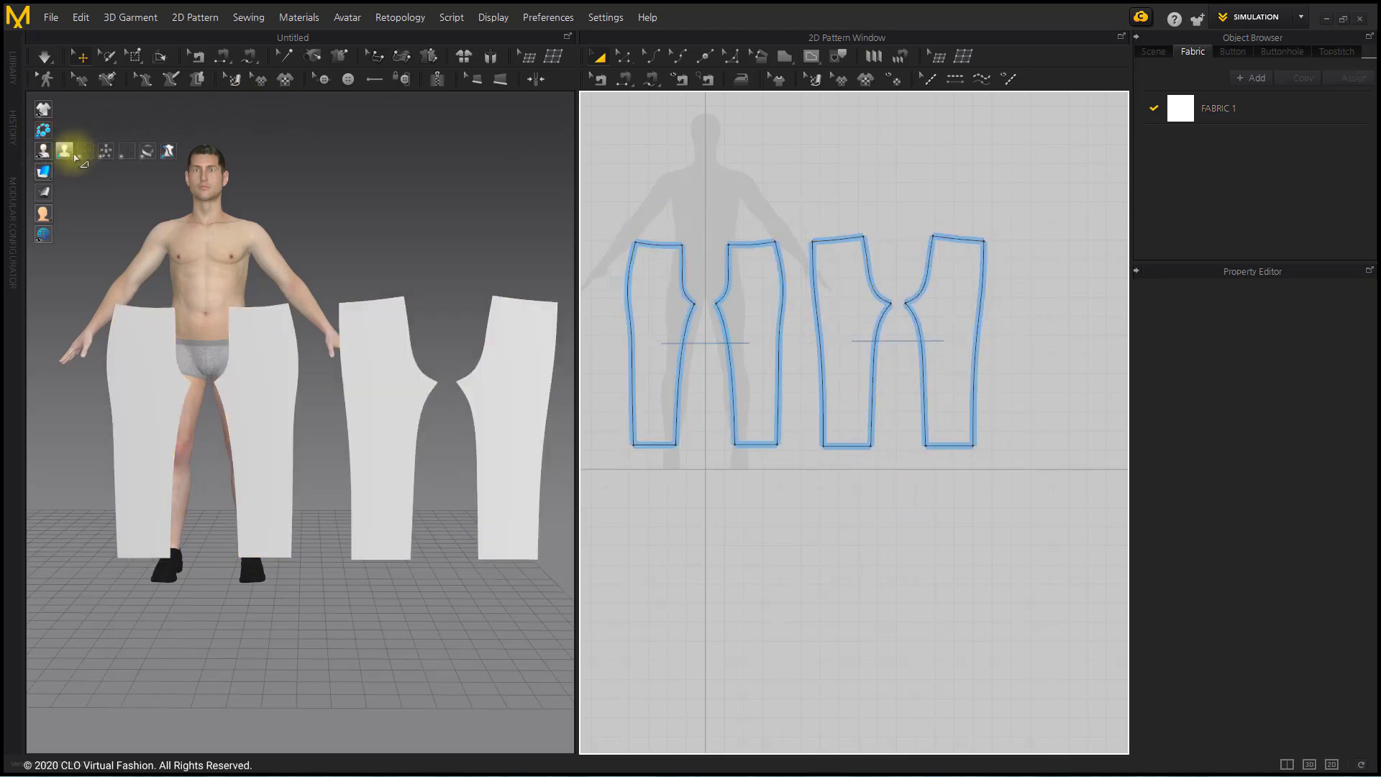
# - Show the avatar's arrangement points and reset the 3D arrangement of all four trouser pieces to match their 2D layout
pyautogui.click(85, 152)
pyautogui.moveTo(623, 208); pyautogui.dragTo(1057, 495)
pyautogui.hotkey('ctrl', 'f')
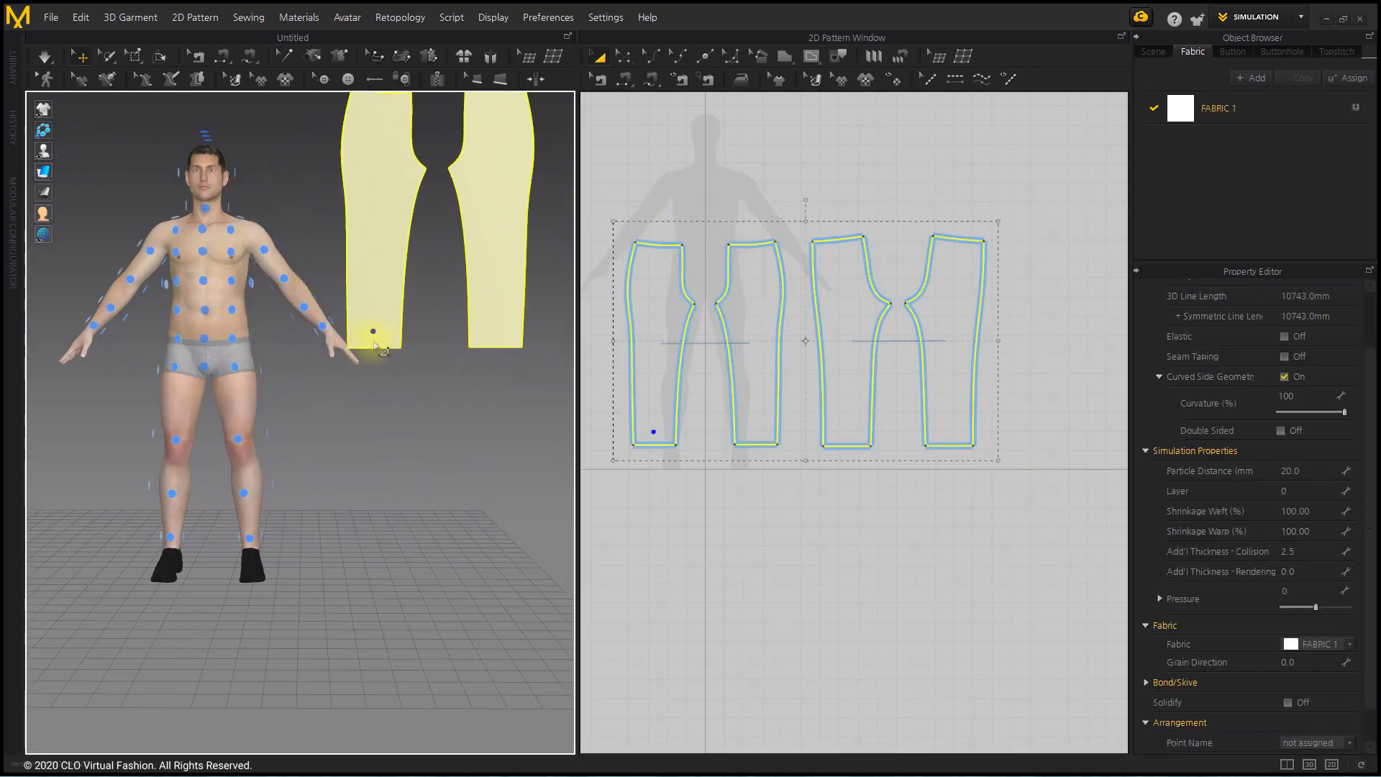
pyautogui.click(410, 457)
pyautogui.moveTo(277, 466); pyautogui.dragTo(342, 460, button='middle')
pyautogui.moveTo(343, 460); pyautogui.dragTo(384, 477, button='right')
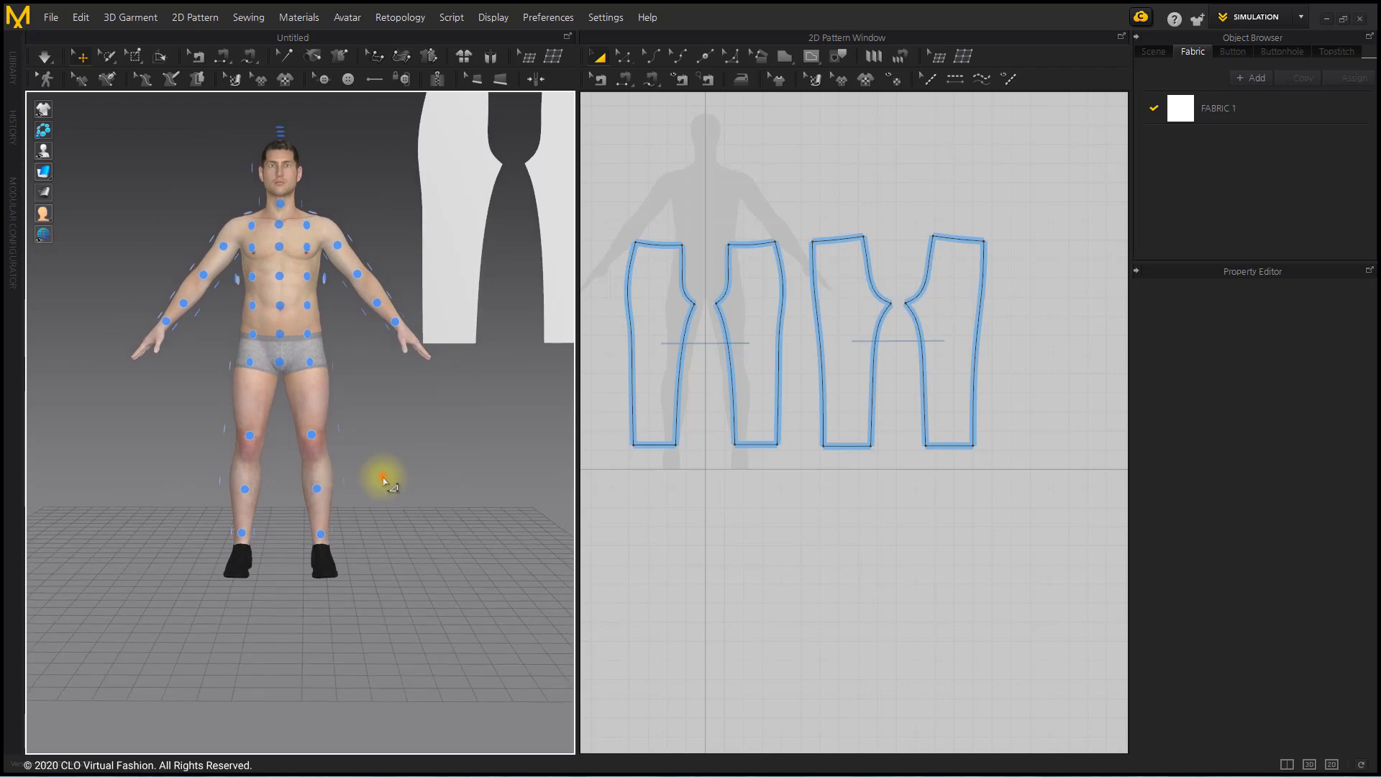
pyautogui.click(384, 477)
# - Arrange the front piece at the Leg_Front_L point and the right-hand back piece at the knee point behind the avatar's right leg
pyautogui.click(756, 309)
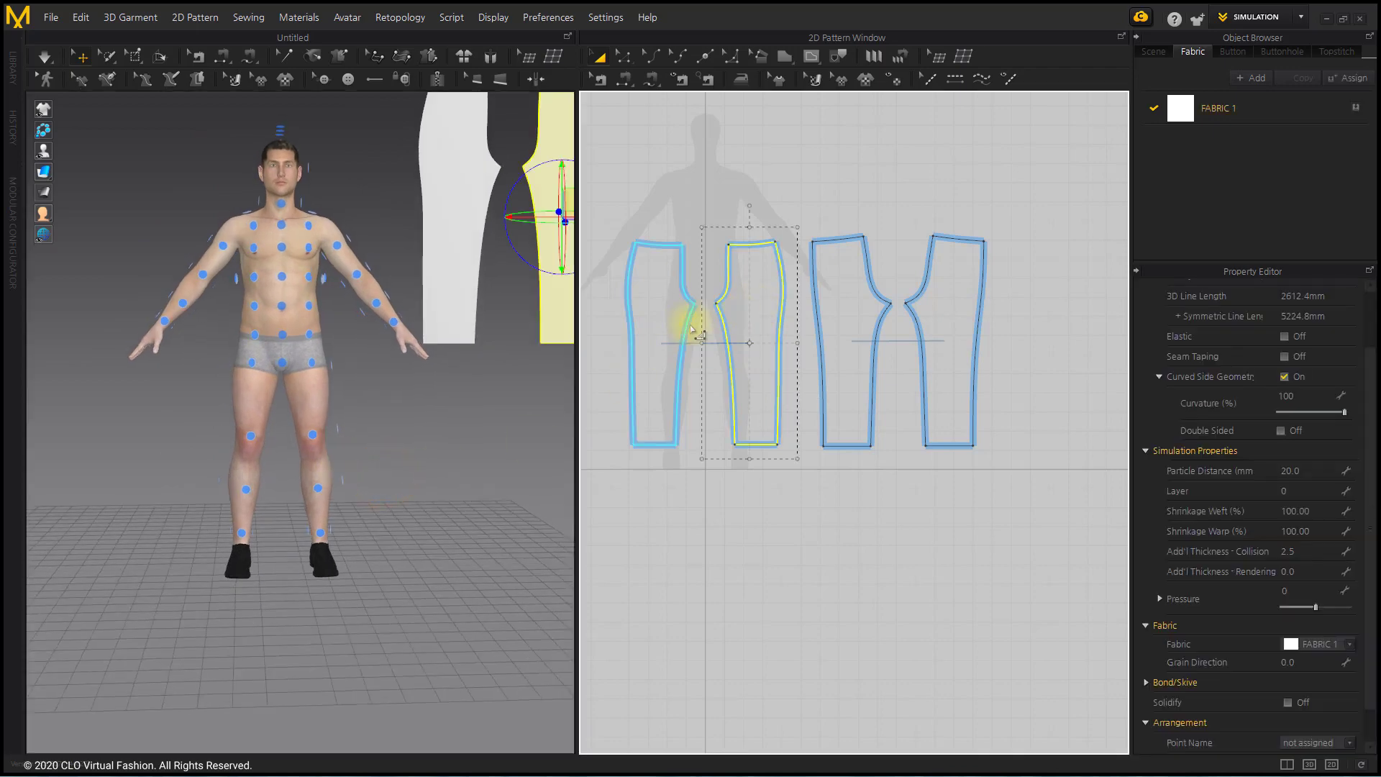
pyautogui.click(313, 437)
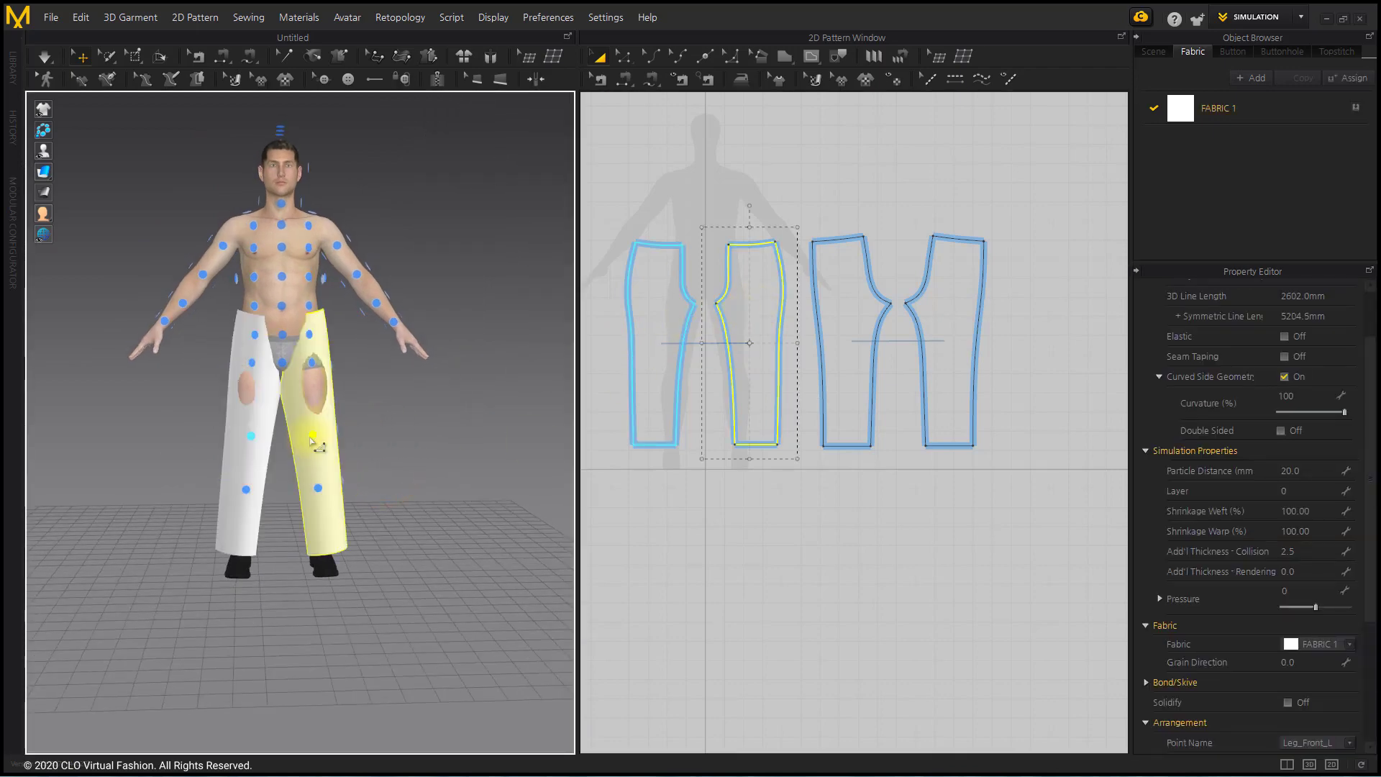
pyautogui.moveTo(487, 447); pyautogui.dragTo(173, 457, button='right')
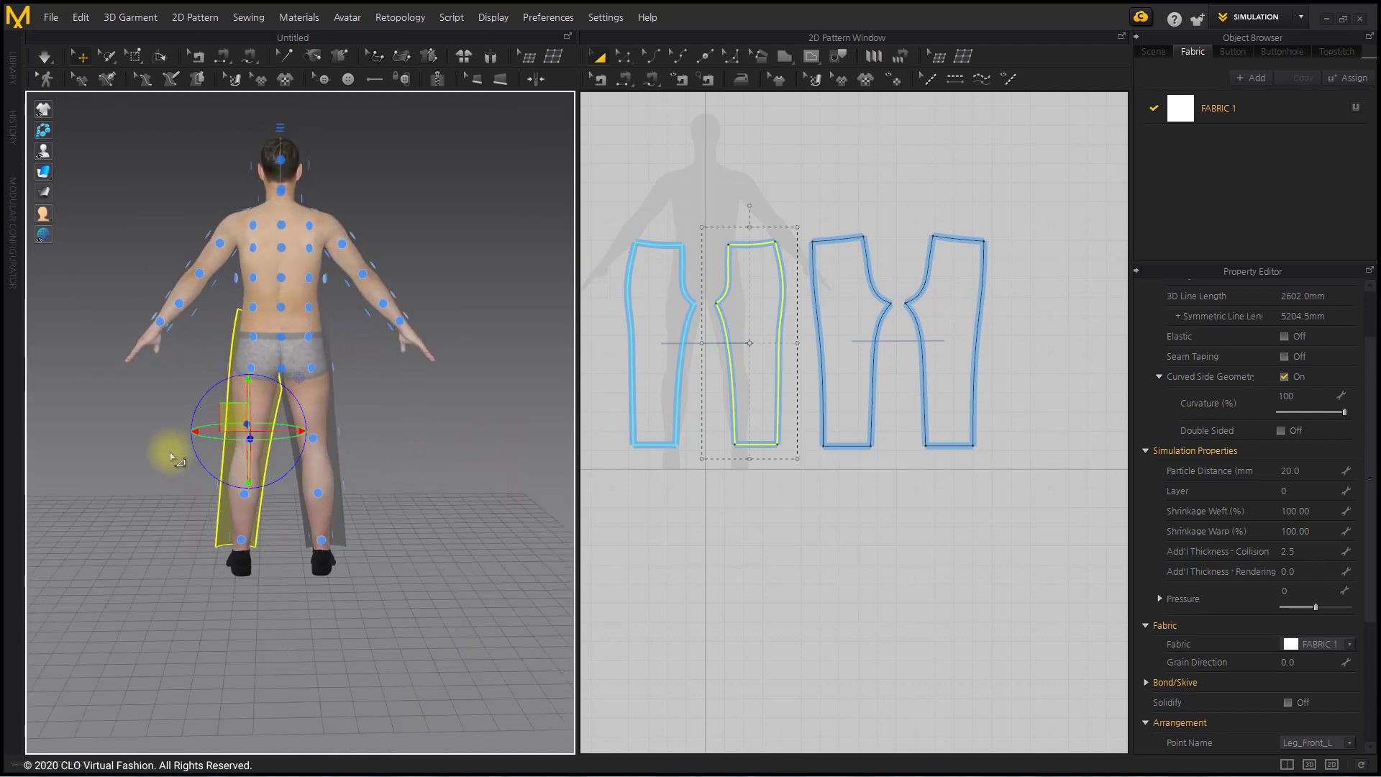
pyautogui.click(954, 309)
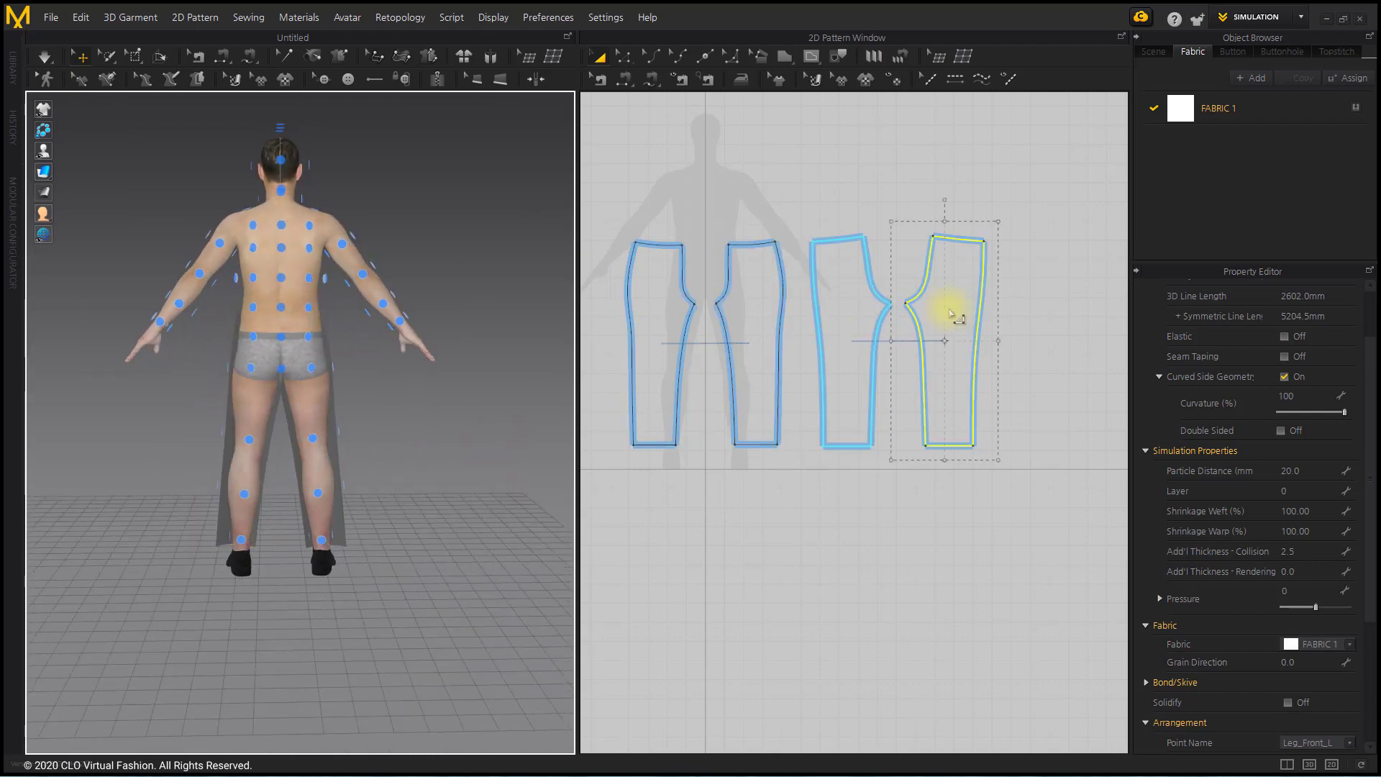
pyautogui.click(313, 437)
pyautogui.click(389, 429)
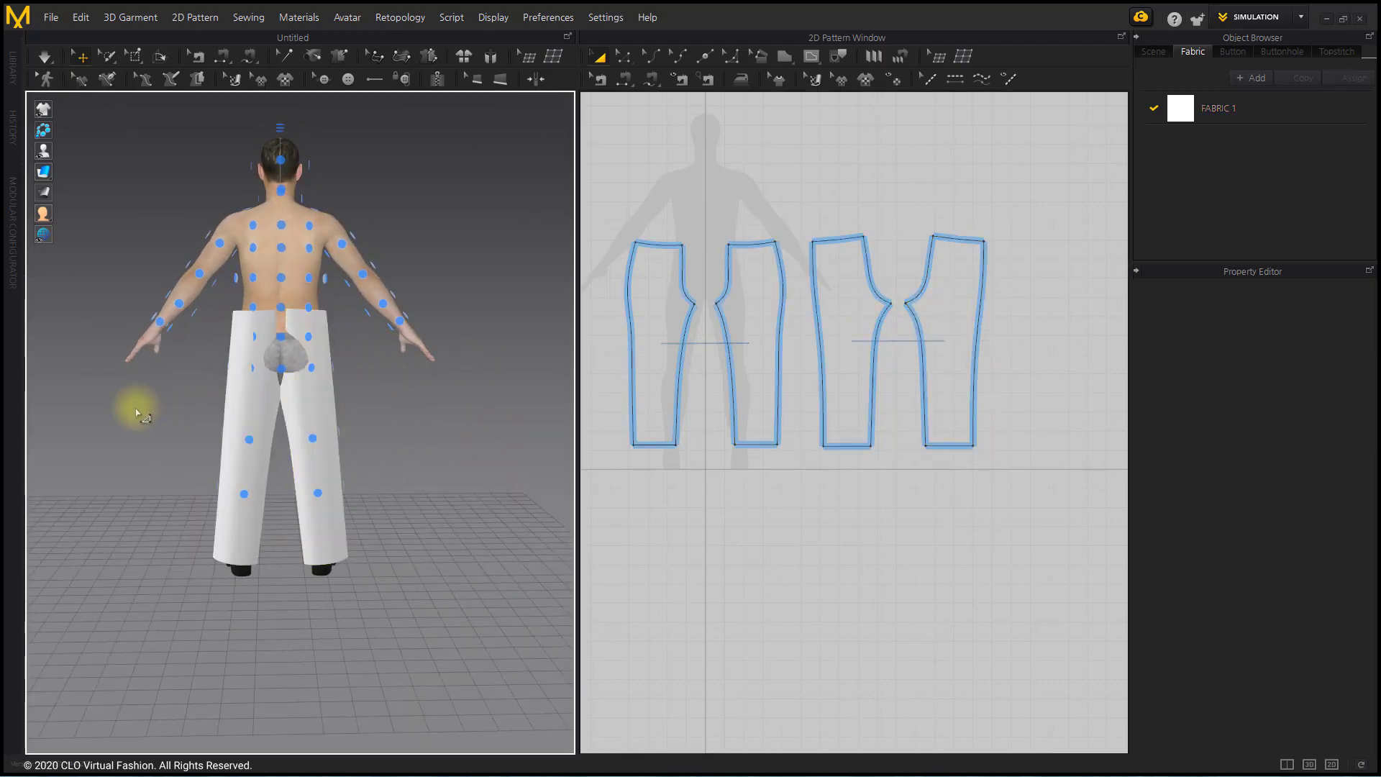
# - Hide the arrangement points and the avatar so that only the trouser pieces remain in the 3D view
pyautogui.moveTo(137, 414); pyautogui.dragTo(456, 414, button='right')
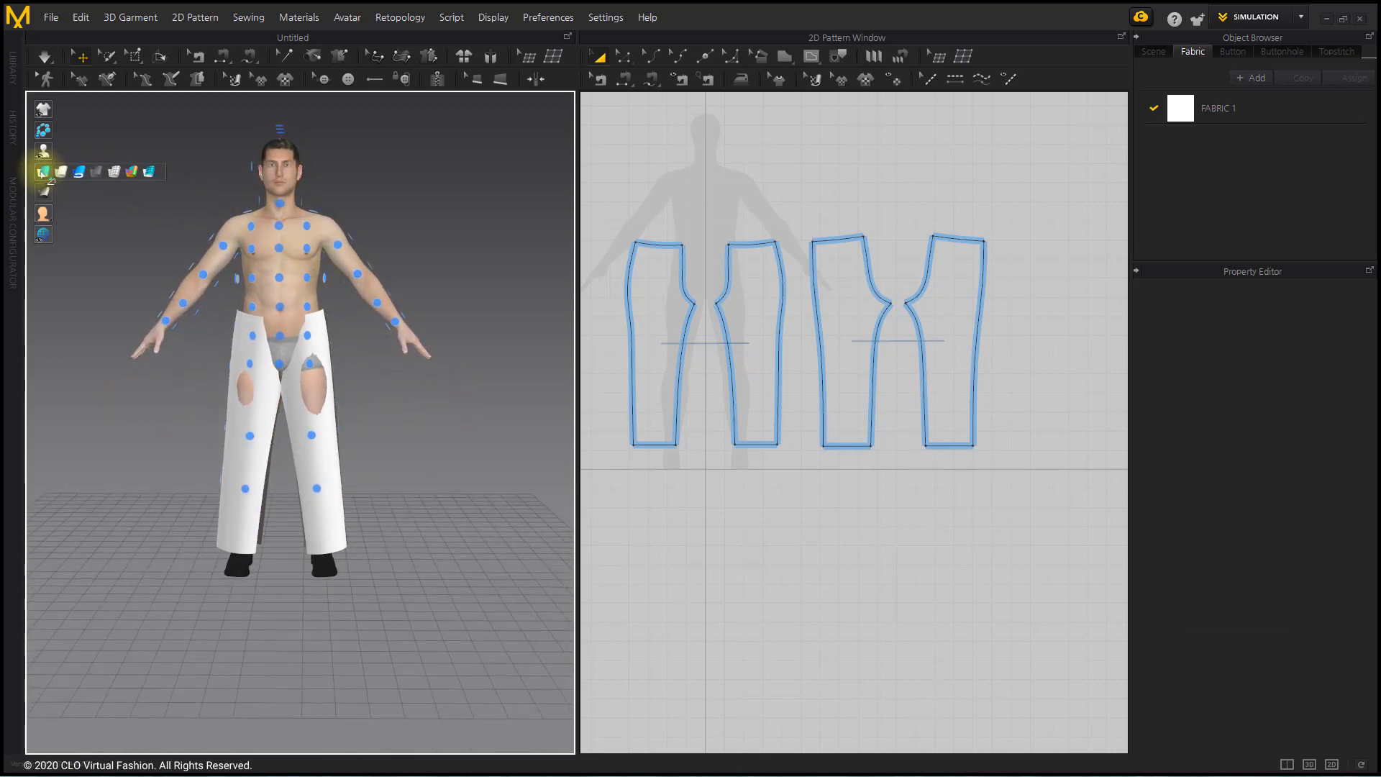
pyautogui.moveTo(44, 151)
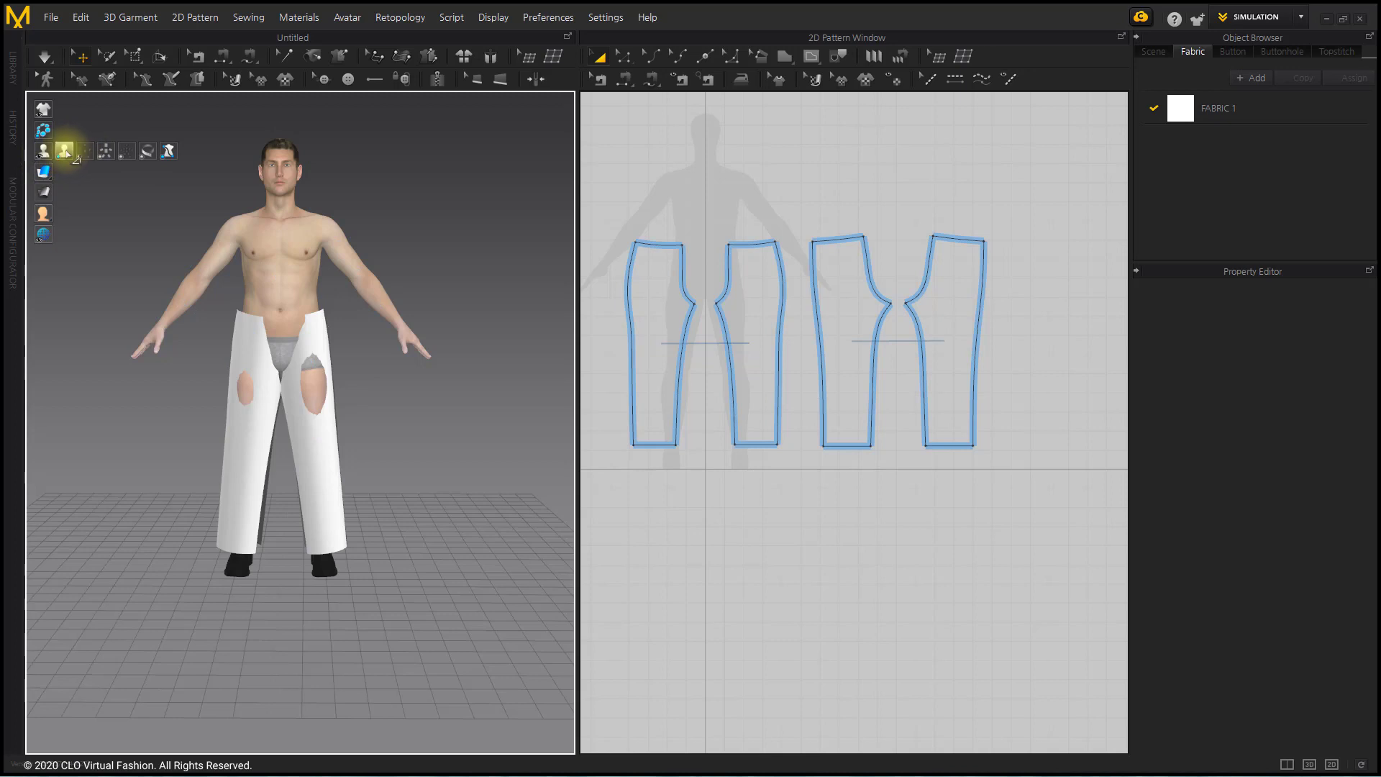
pyautogui.click(65, 151)
pyautogui.scroll(3, 403, 346)
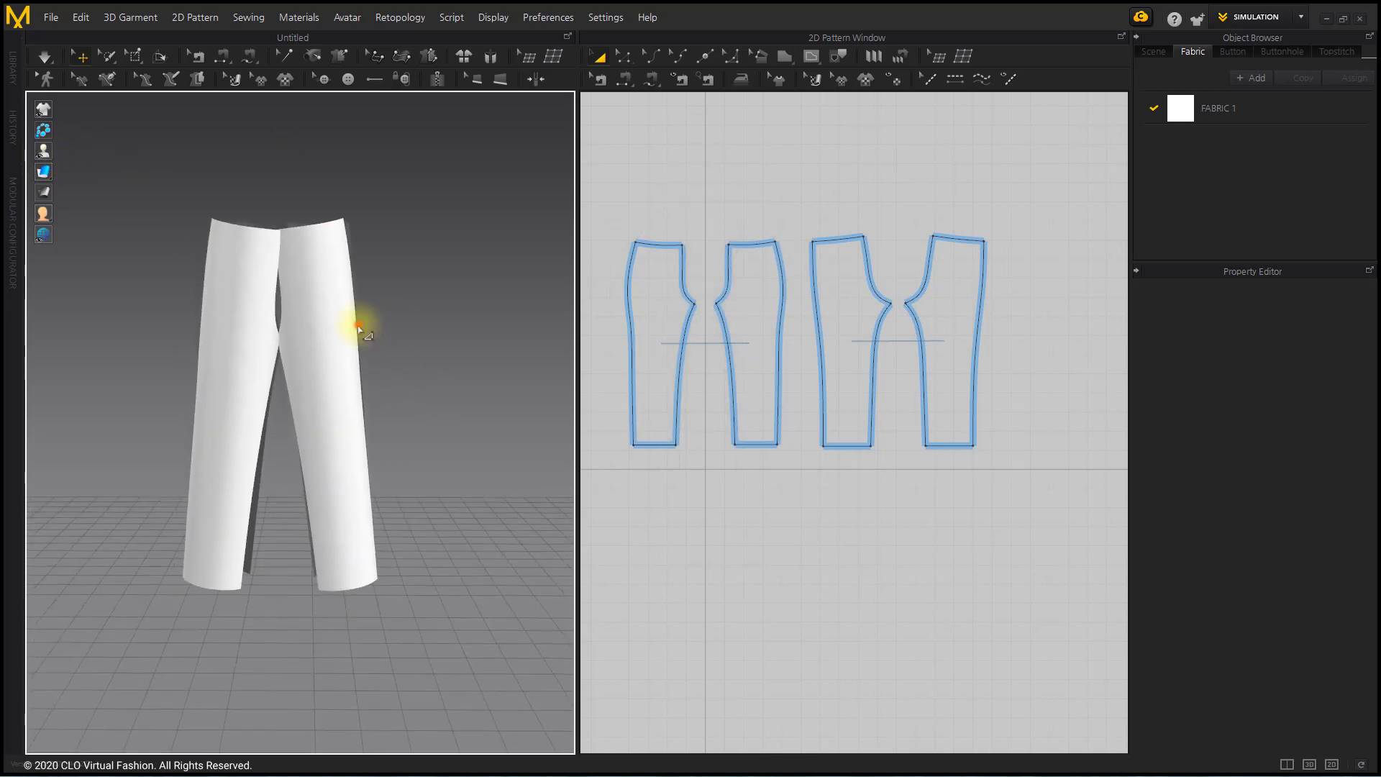
# - Sew the outer side seam of the front trouser piece to that of the back piece with Segment Sewing
pyautogui.moveTo(359, 328); pyautogui.dragTo(333, 309, button='right')
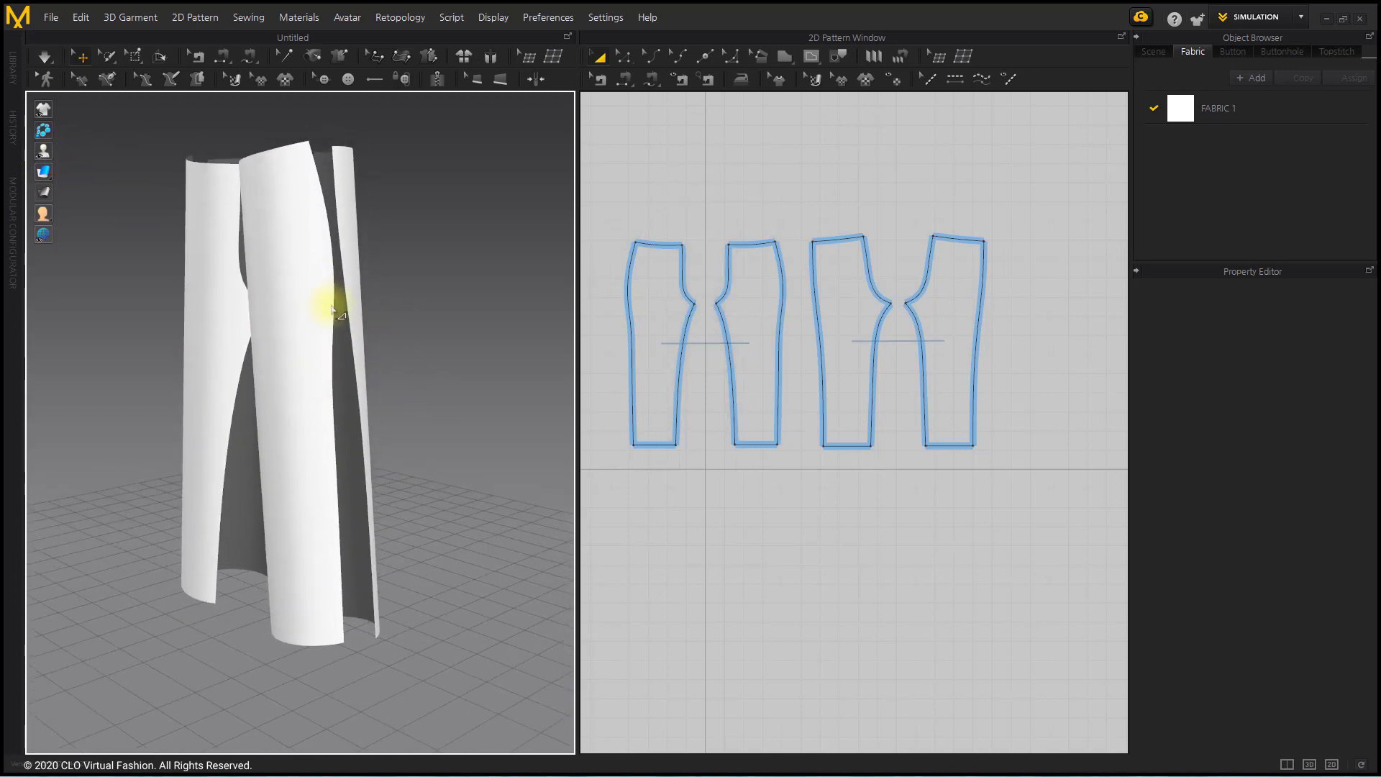
pyautogui.click(222, 56)
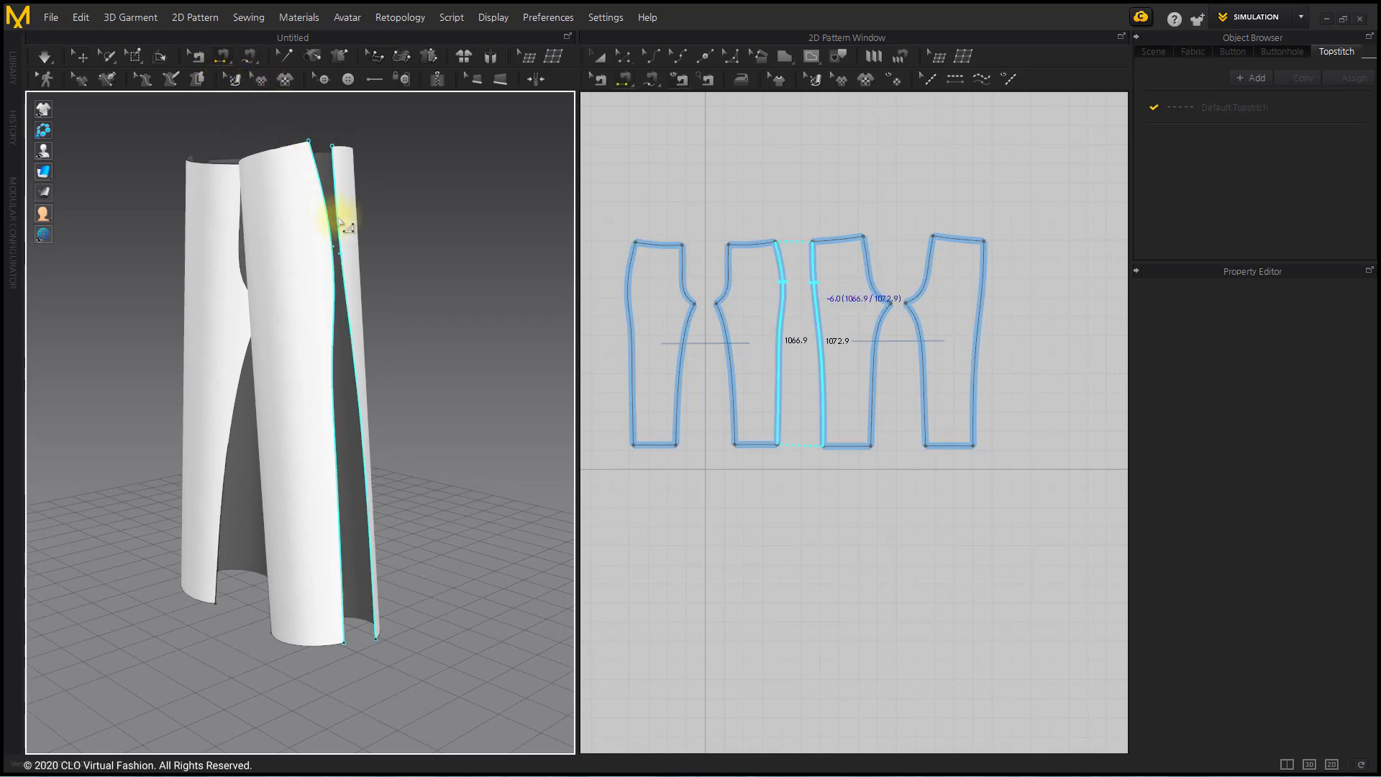
pyautogui.click(396, 387)
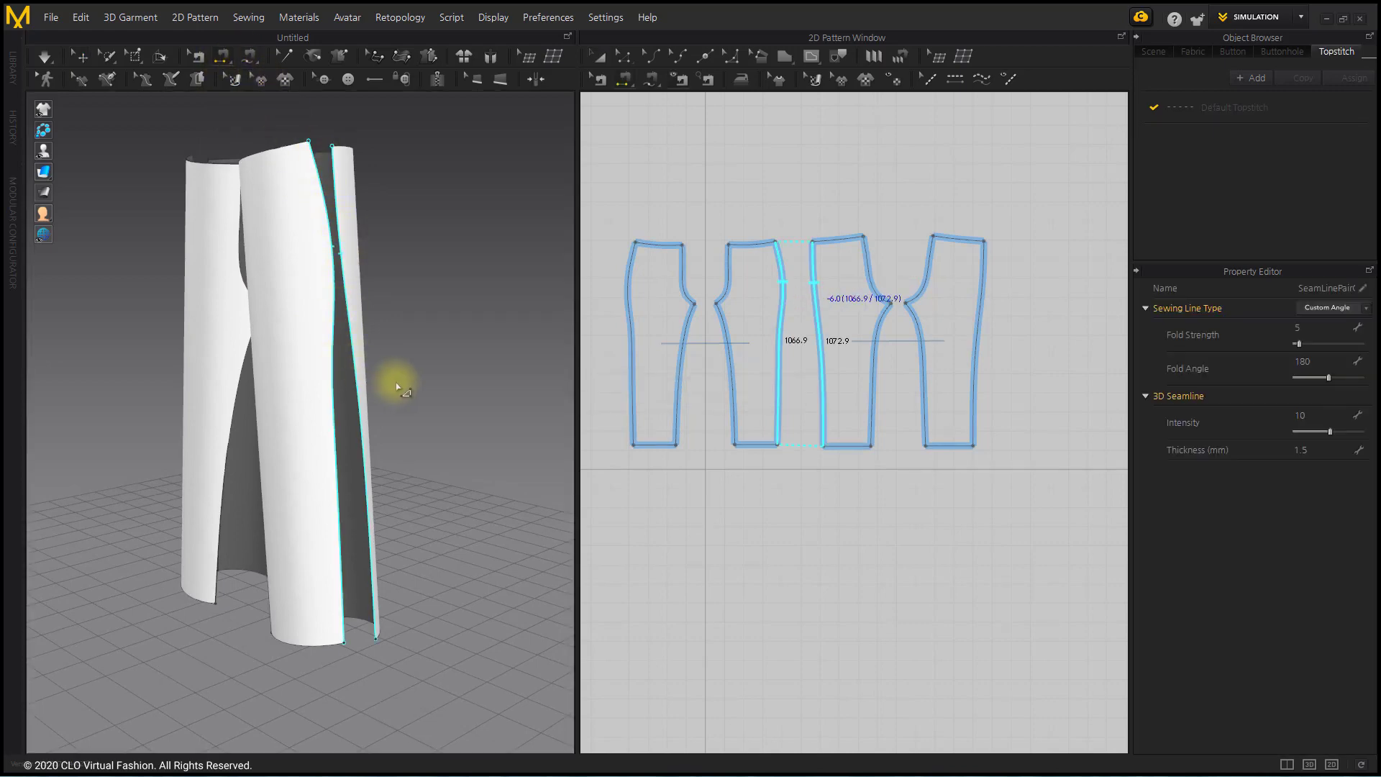
# - Sew the front piece's inseam to the back piece's inseam below the crotch and check the seams around the trousers
pyautogui.moveTo(273, 377)
pyautogui.mouseDown(button='right')
pyautogui.moveTo(349, 392)
pyautogui.moveTo(293, 393)
pyautogui.mouseUp(button='right')
pyautogui.moveTo(291, 388); pyautogui.dragTo(368, 308, button='middle')
pyautogui.scroll(4, 368, 308)
pyautogui.moveTo(325, 363); pyautogui.dragTo(299, 303, button='right')
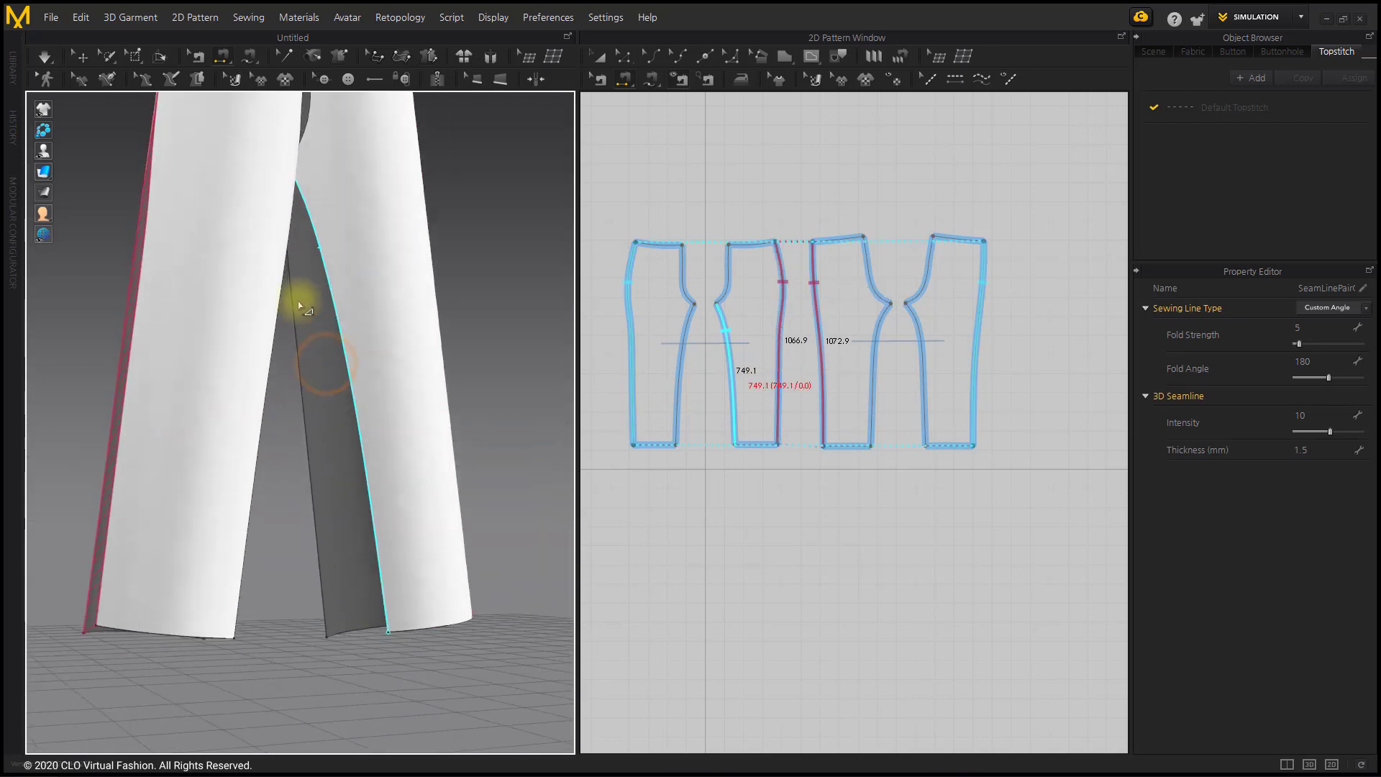
pyautogui.click(320, 263)
pyautogui.scroll(-2, 445, 401)
pyautogui.moveTo(442, 384); pyautogui.dragTo(430, 480, button='middle')
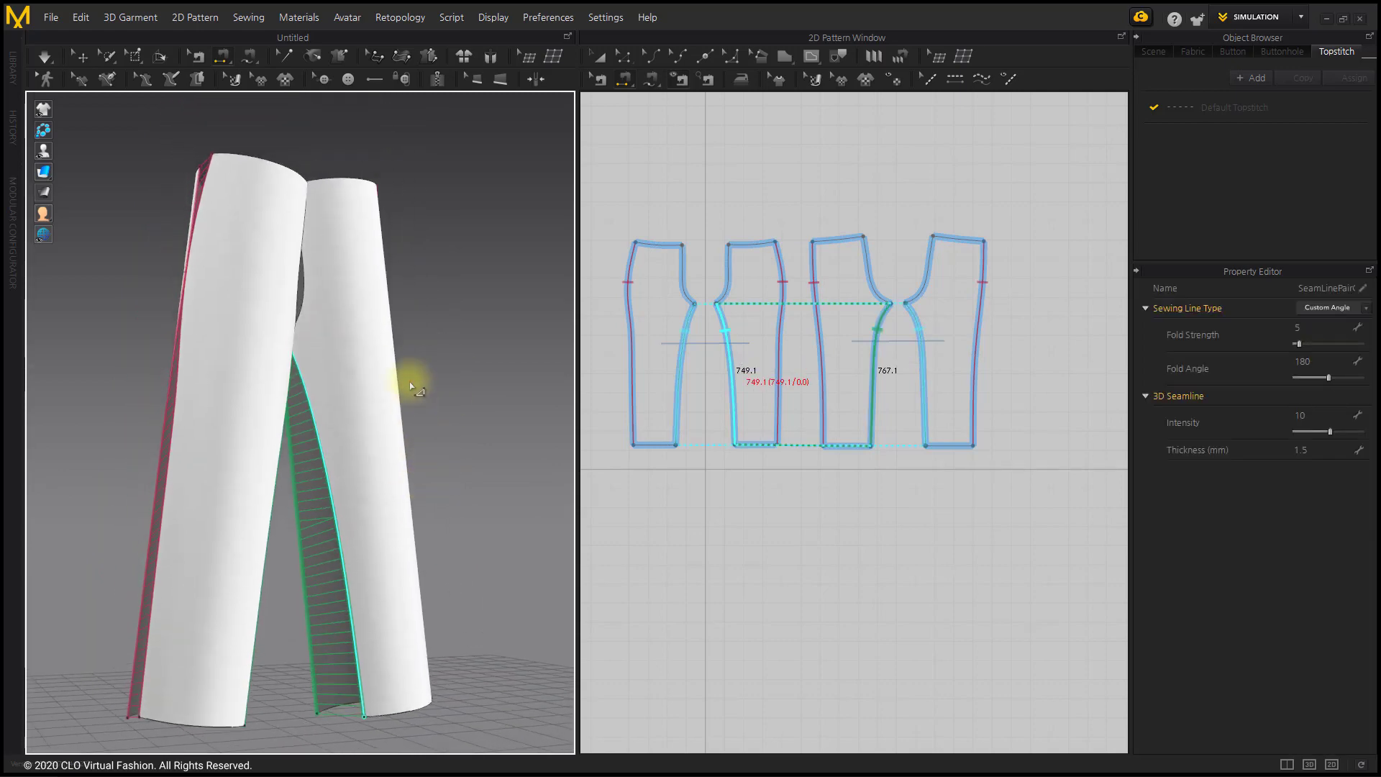
pyautogui.moveTo(410, 381); pyautogui.dragTo(355, 410, button='right')
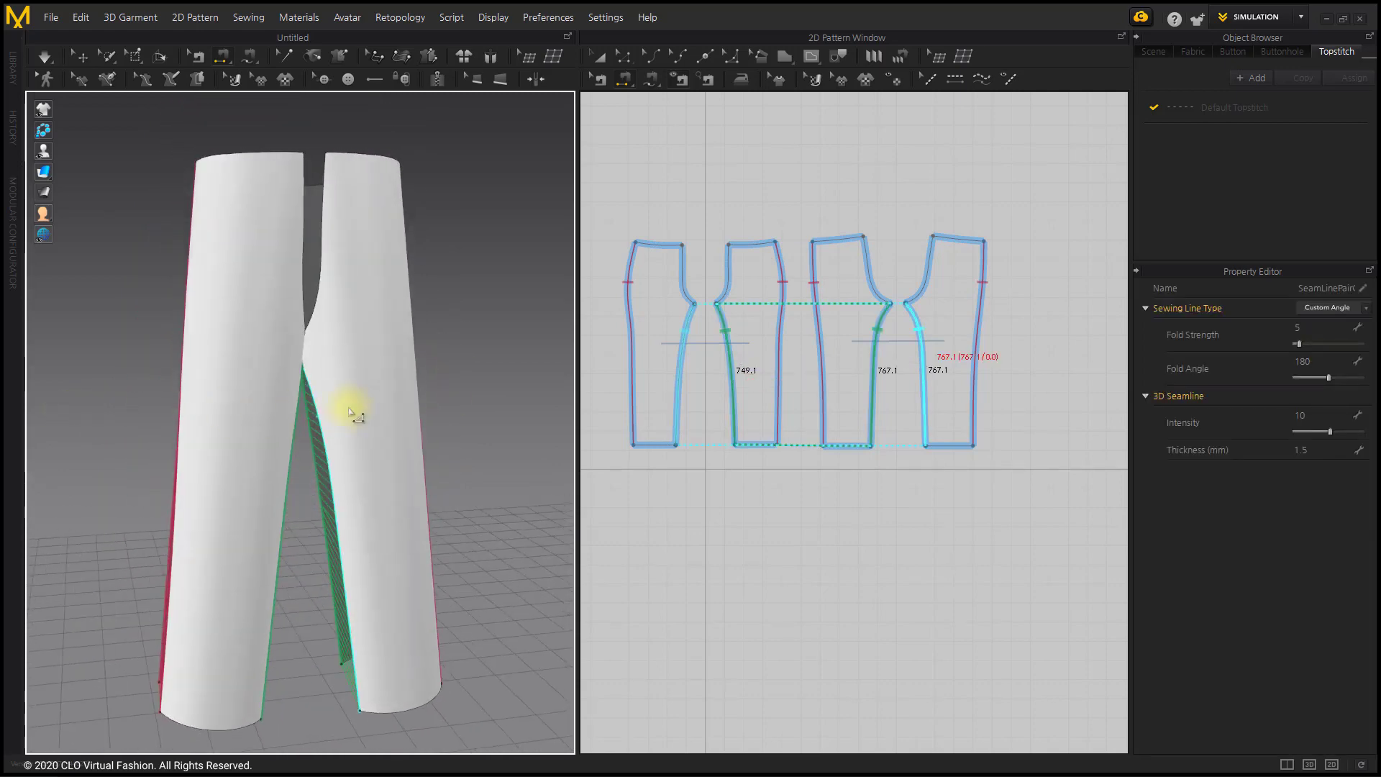
pyautogui.moveTo(164, 386); pyautogui.dragTo(456, 386, button='right')
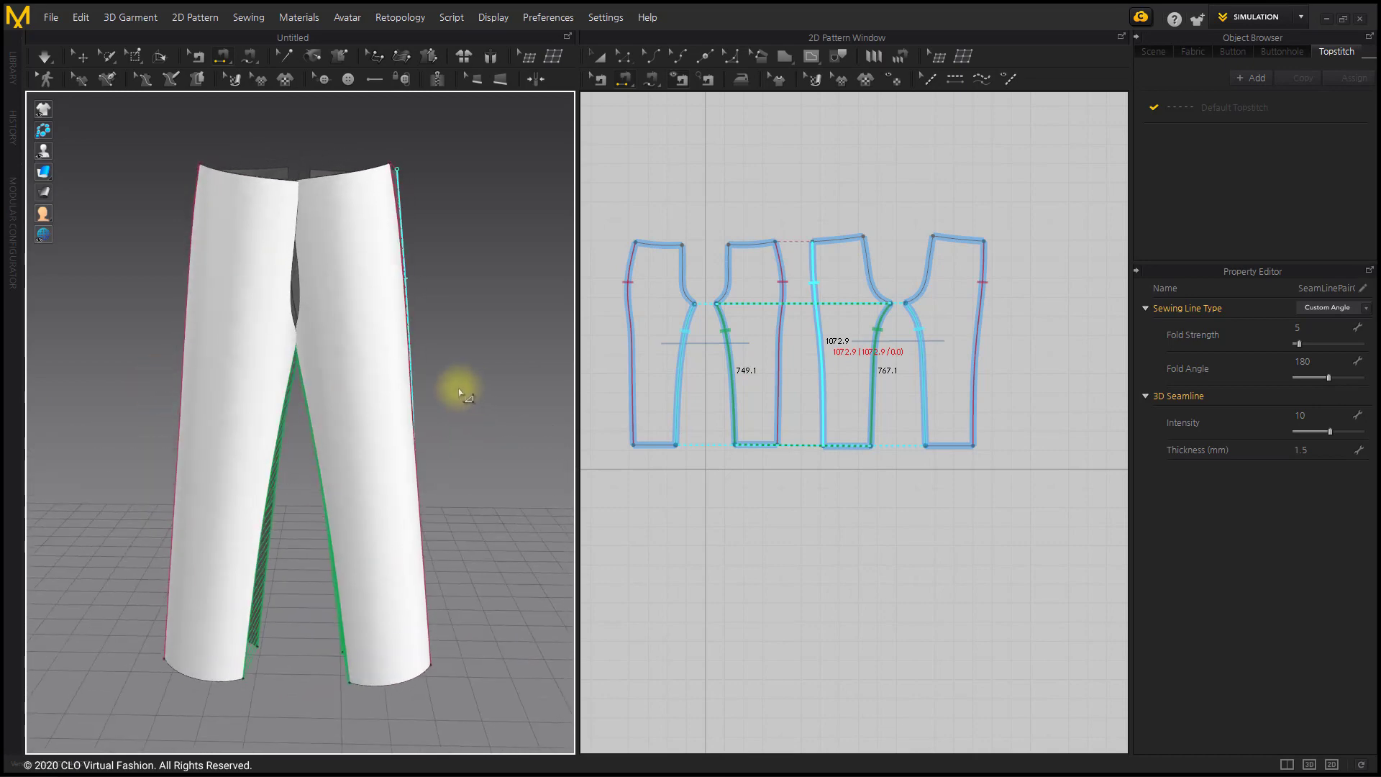
# - Sew the two front crotch curves together and the two back crotch curves together with Segment Sewing
pyautogui.click(685, 268)
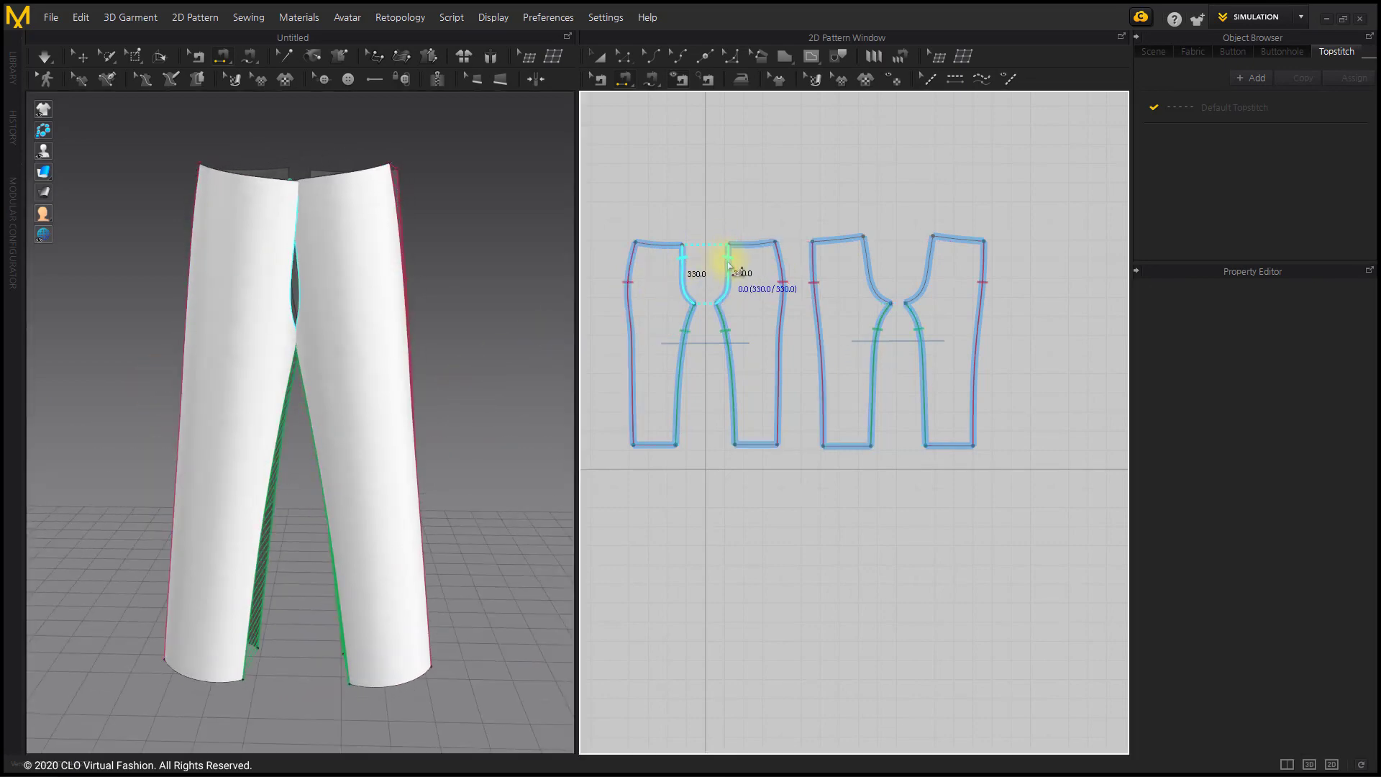
pyautogui.click(729, 267)
pyautogui.click(872, 264)
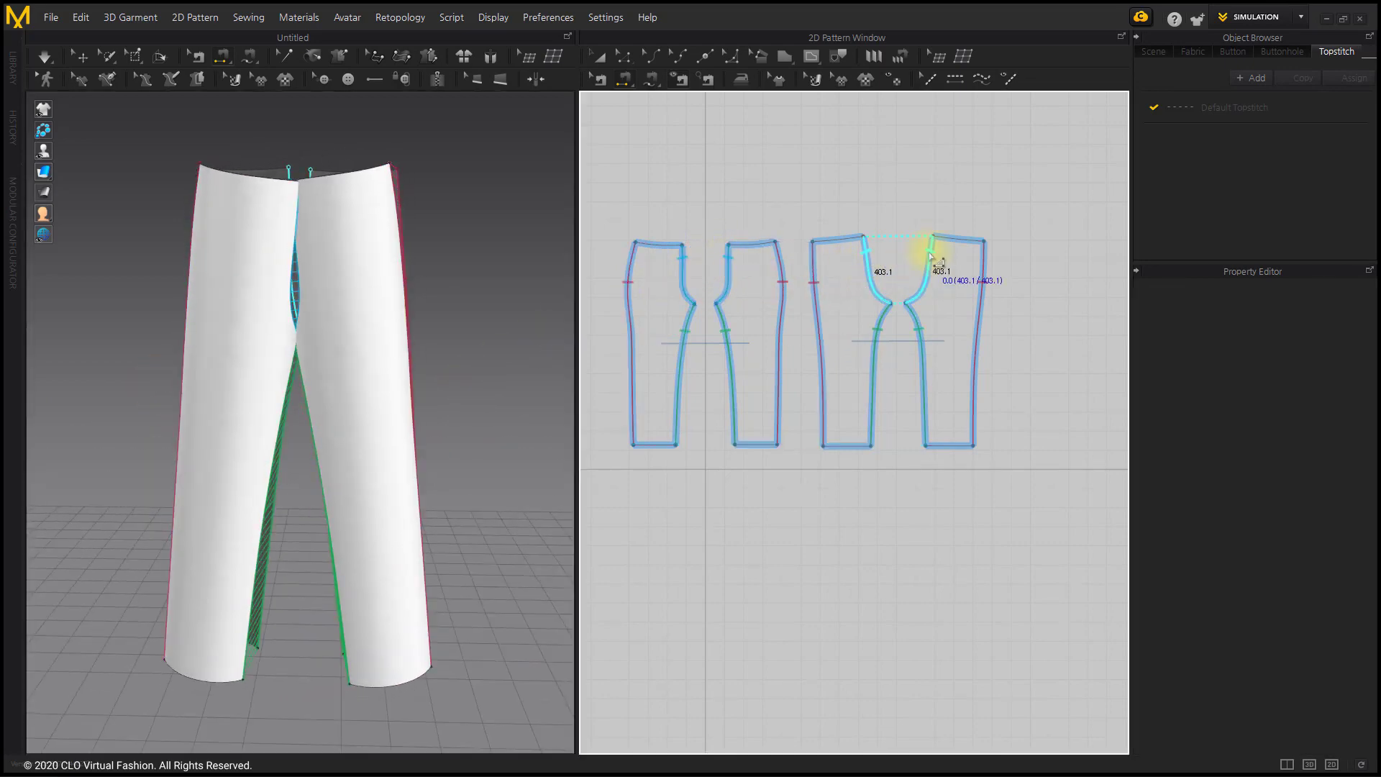
pyautogui.click(932, 260)
pyautogui.click(83, 57)
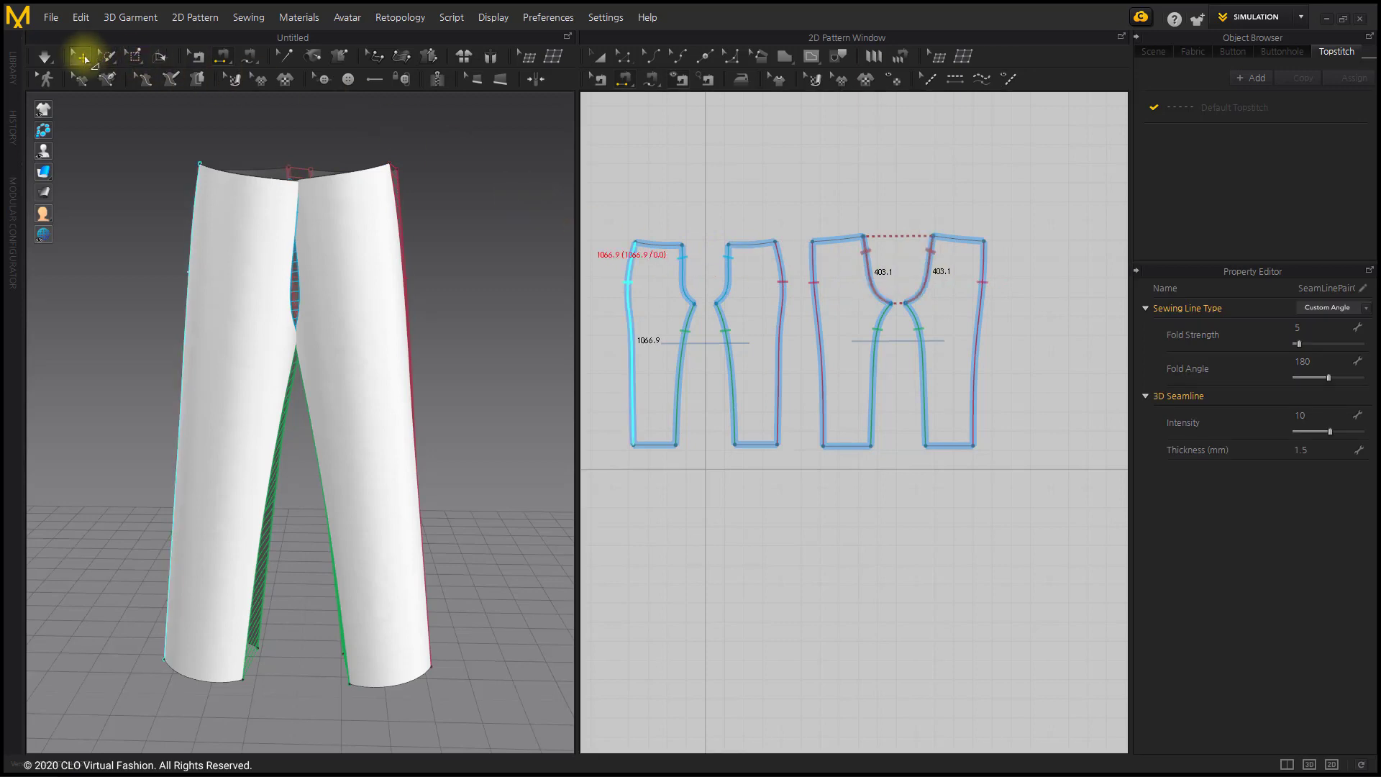
# - Show the avatar inside the arranged trouser pieces again
pyautogui.click(65, 151)
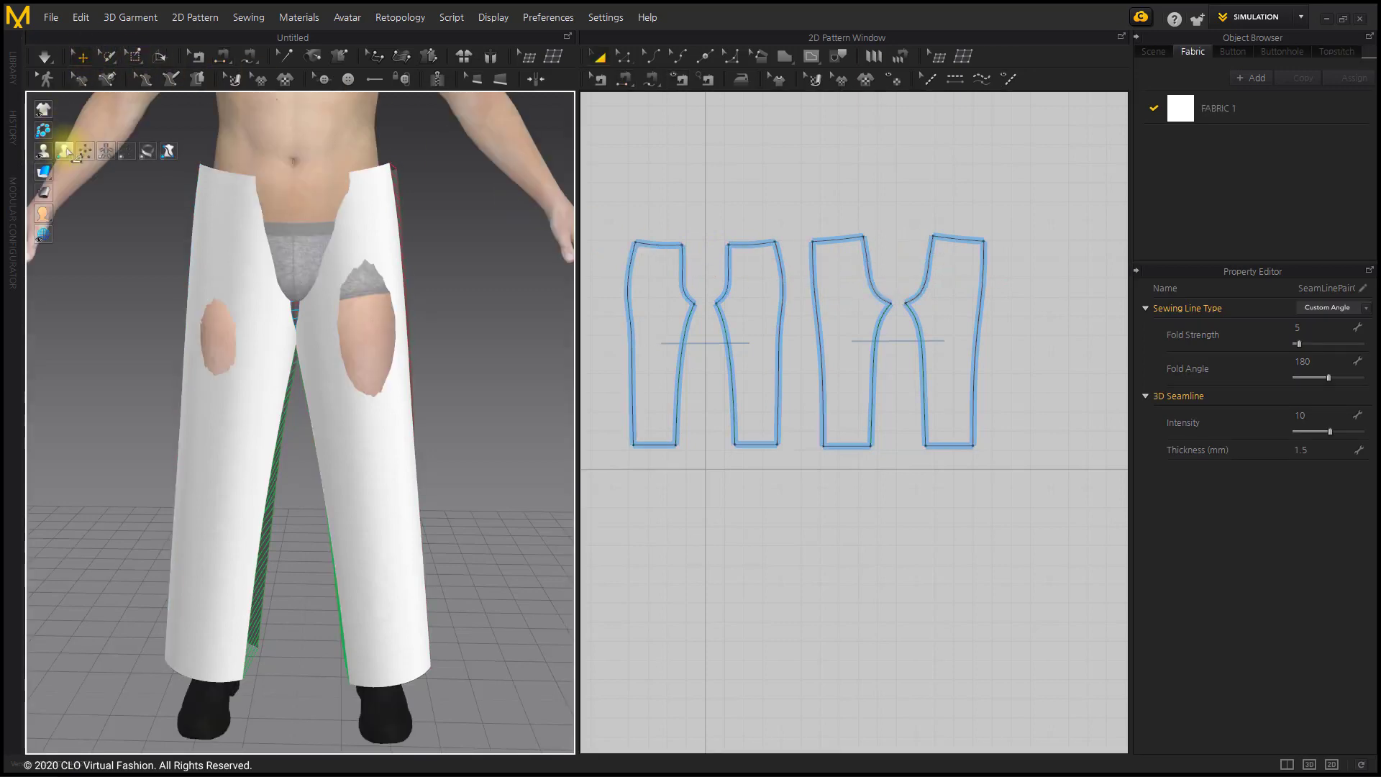
pyautogui.scroll(-3, 389, 360)
pyautogui.moveTo(370, 366)
pyautogui.mouseDown(button='right')
pyautogui.moveTo(398, 364)
pyautogui.moveTo(373, 369)
pyautogui.mouseUp(button='right')
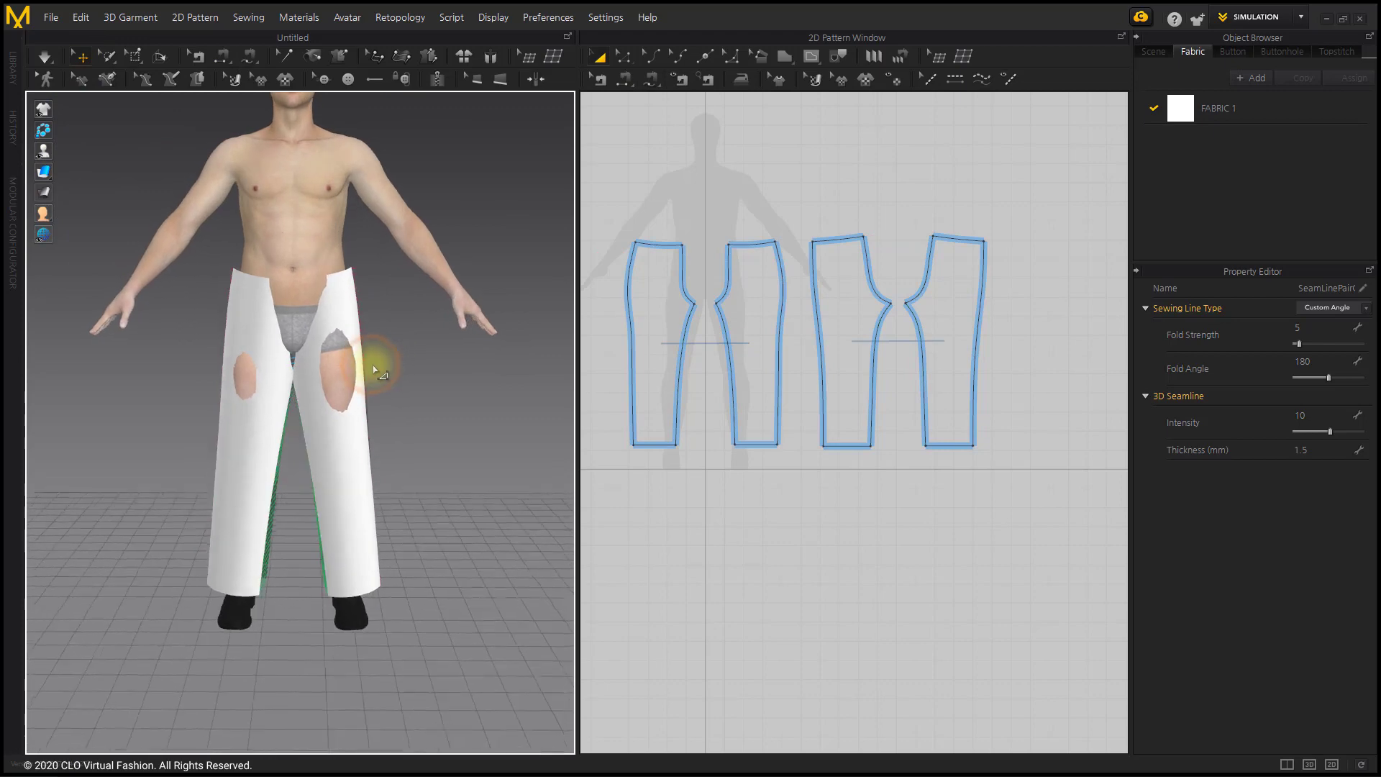
# - Apply Strengthen to all four trouser pieces
pyautogui.moveTo(626, 192); pyautogui.dragTo(1044, 531)
pyautogui.moveTo(410, 441); pyautogui.dragTo(413, 516, button='middle')
pyautogui.rightClick(346, 374)
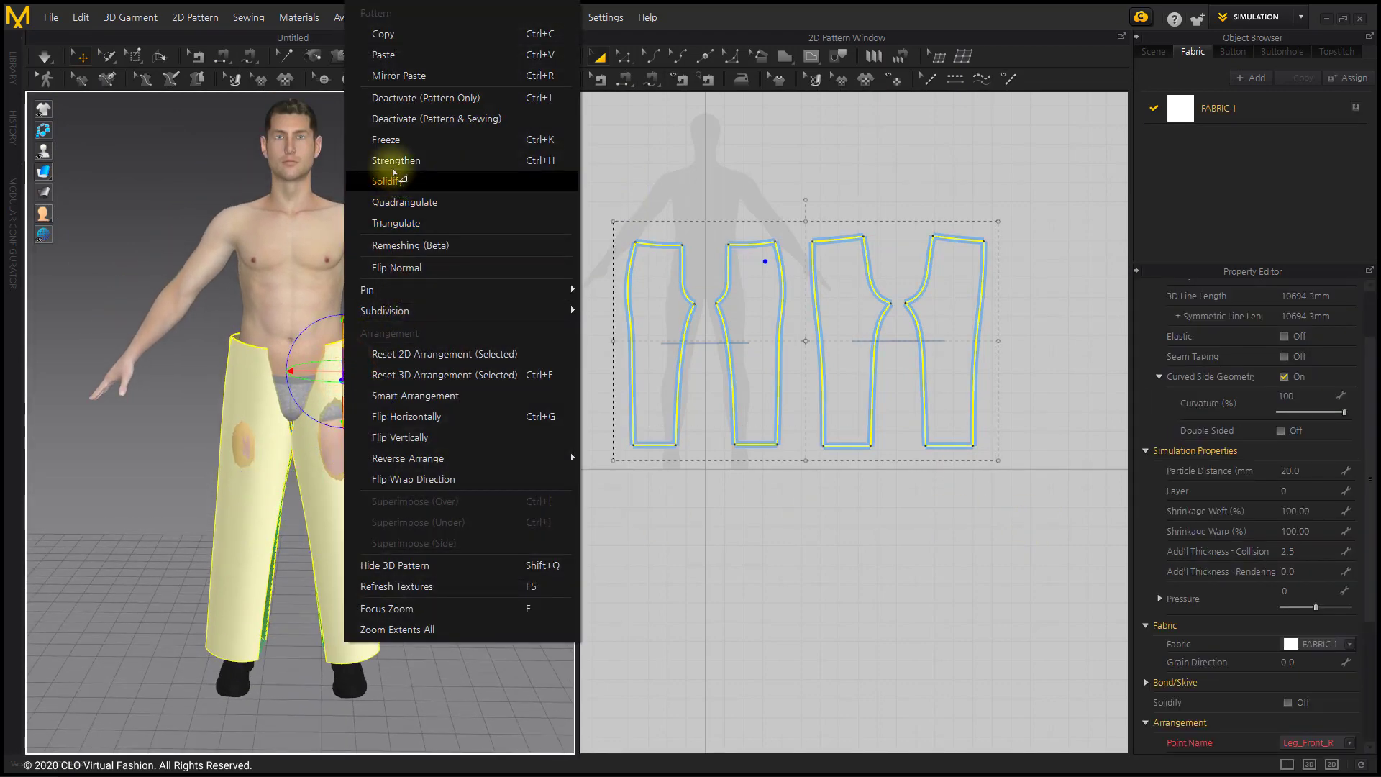
pyautogui.click(487, 247)
pyautogui.click(487, 247)
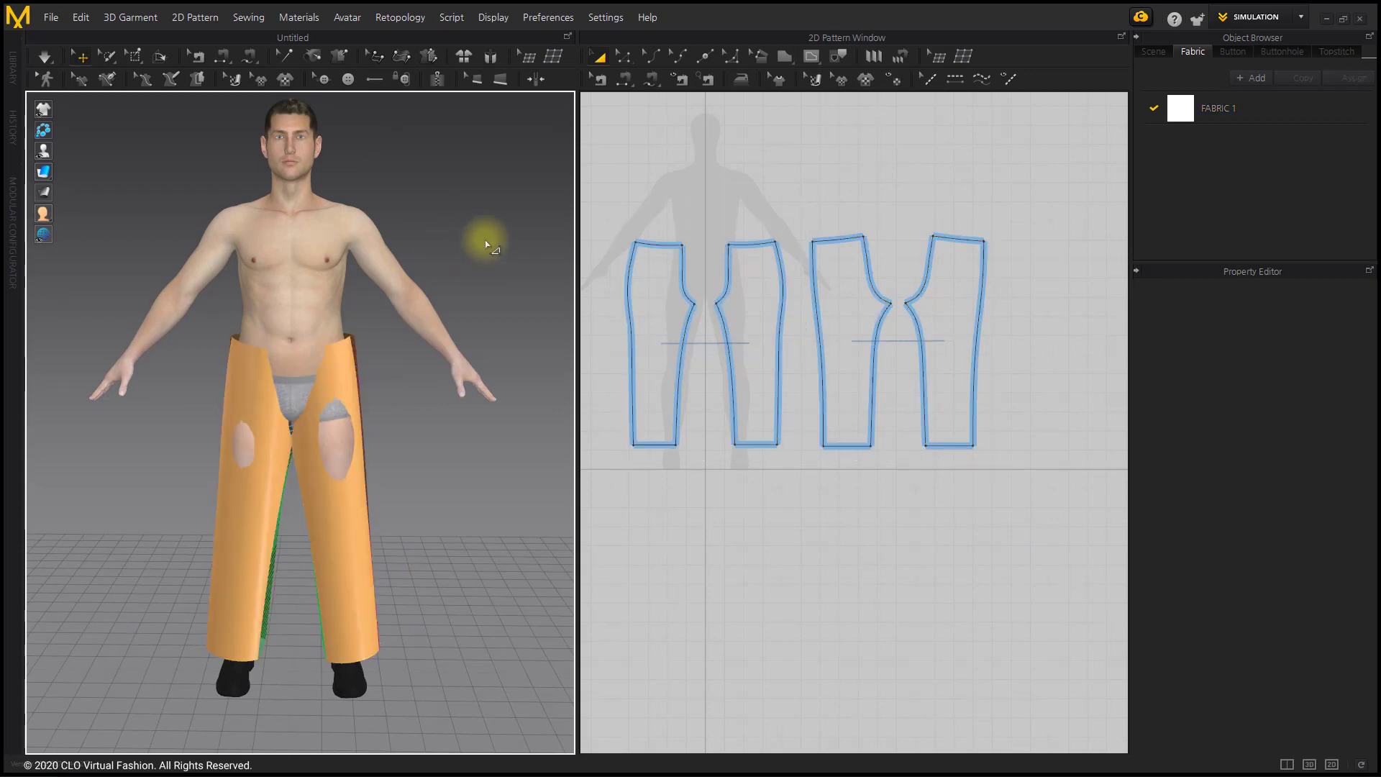
# - Simulate the sewn trousers and pull both front pieces up at the avatar's waist while they drape
pyautogui.click(45, 56)
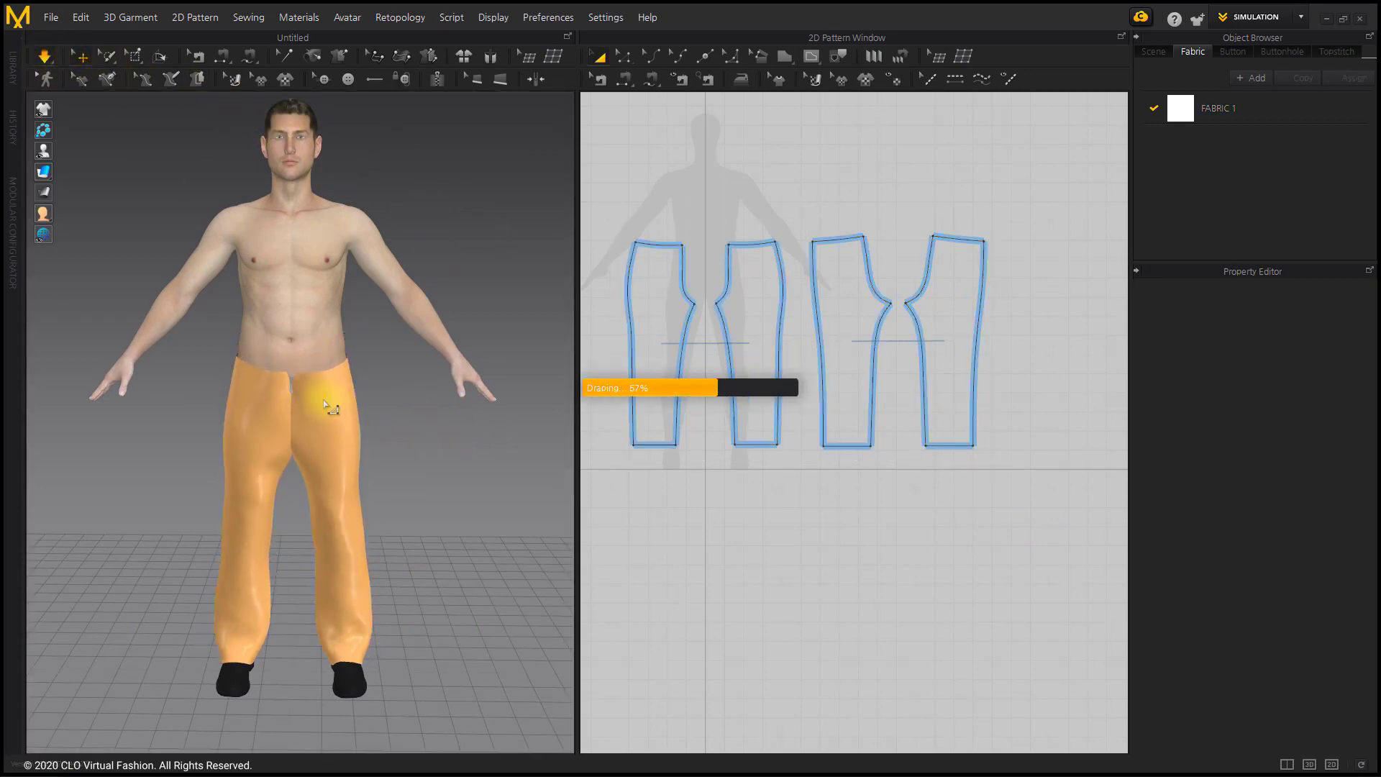
pyautogui.click(339, 367)
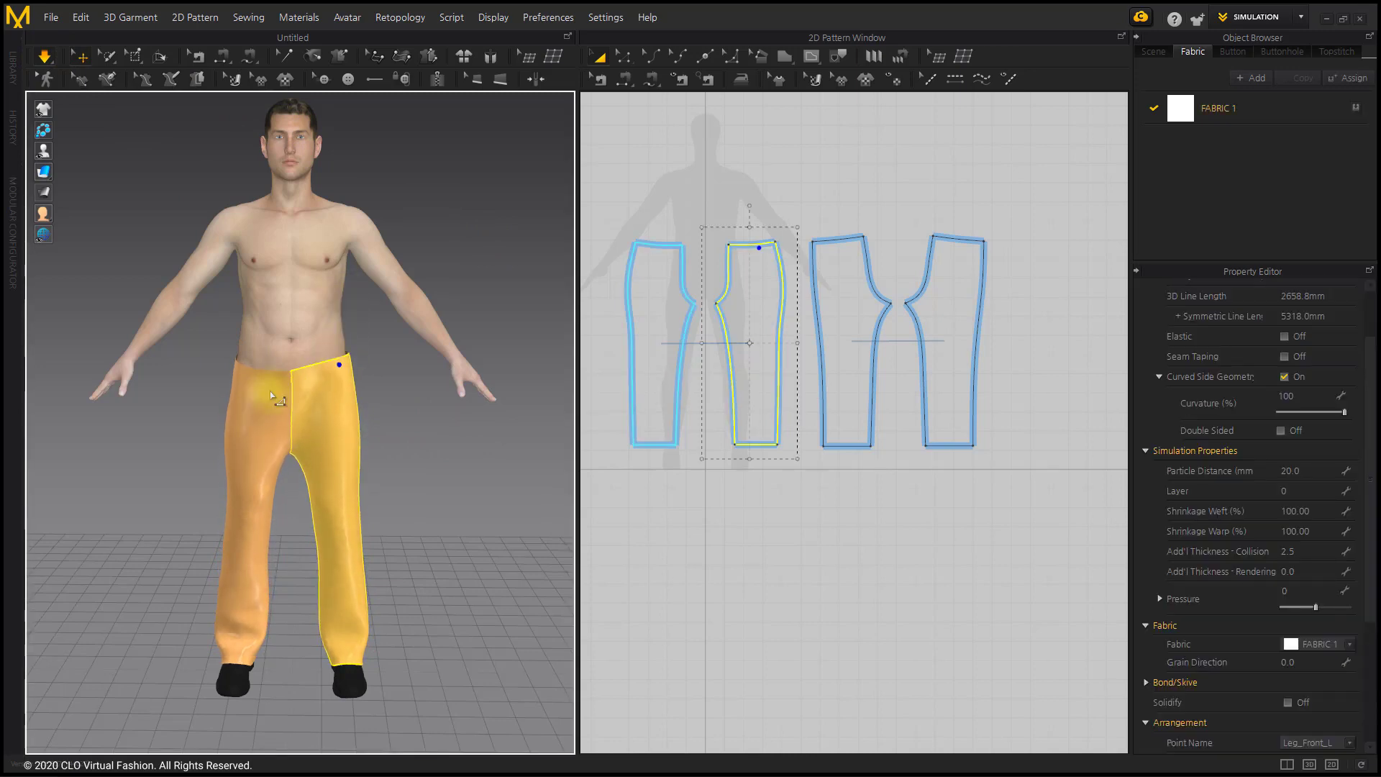
pyautogui.moveTo(256, 381); pyautogui.dragTo(297, 246)
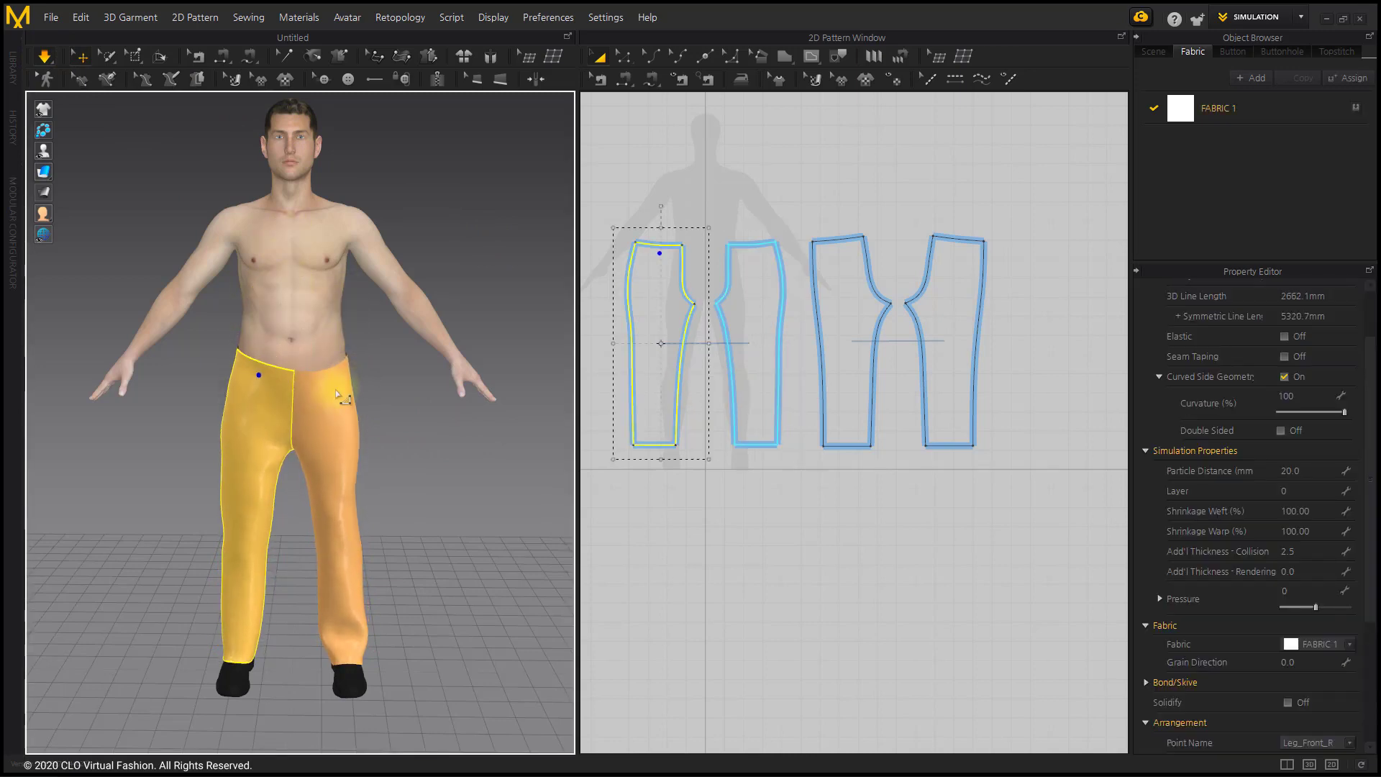
pyautogui.moveTo(337, 391); pyautogui.dragTo(324, 285)
pyautogui.moveTo(254, 393); pyautogui.dragTo(245, 377)
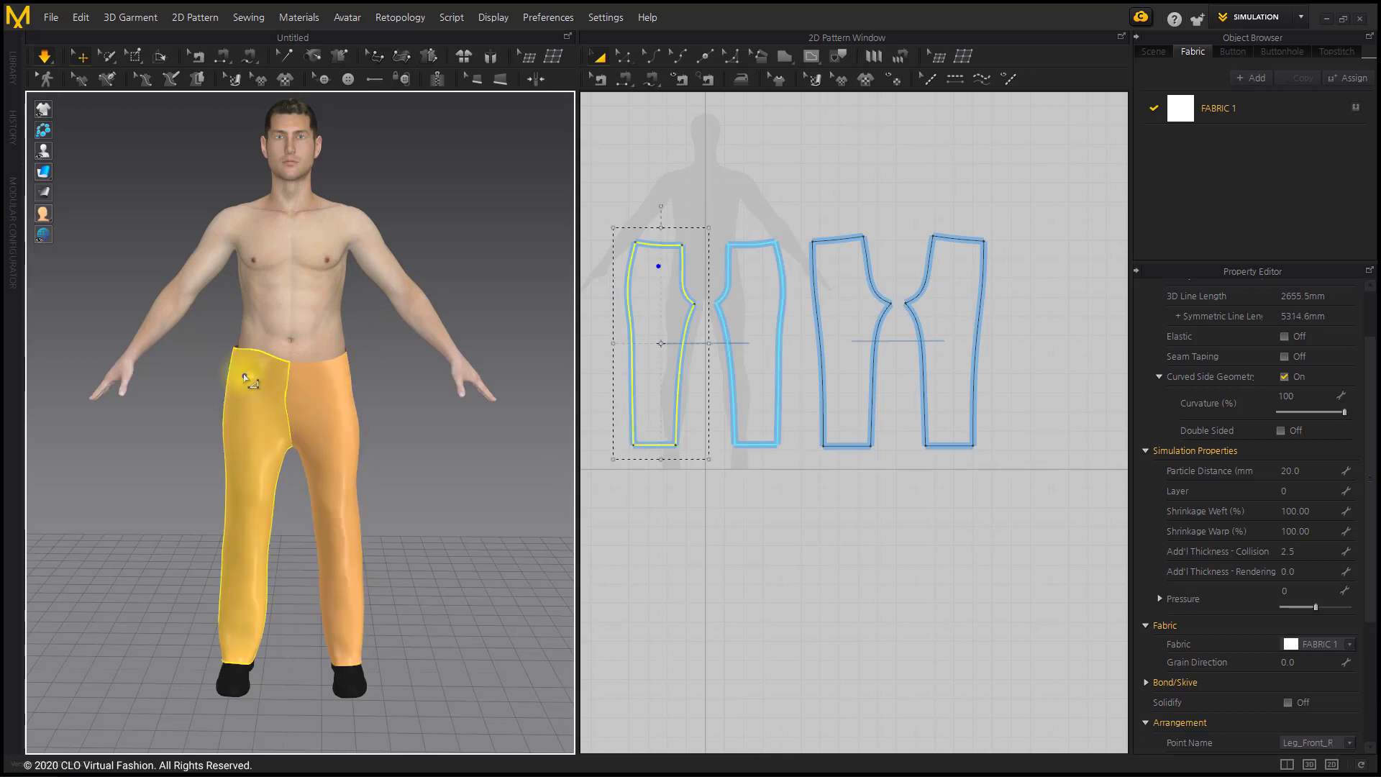
# - Narrow all four trouser pieces together slightly in width in the 2D pattern layout
pyautogui.click(755, 573)
pyautogui.moveTo(1026, 516); pyautogui.dragTo(1032, 441)
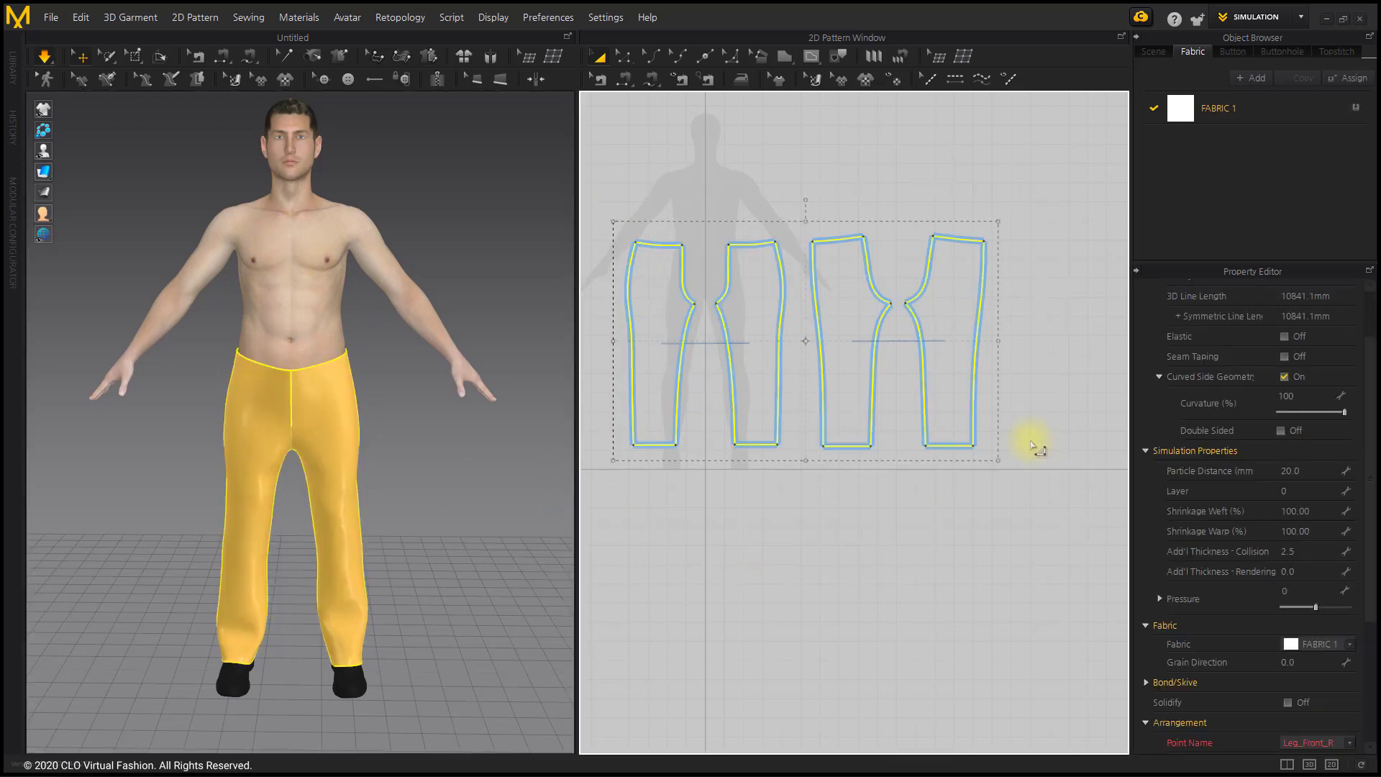
pyautogui.moveTo(1001, 347); pyautogui.dragTo(994, 349)
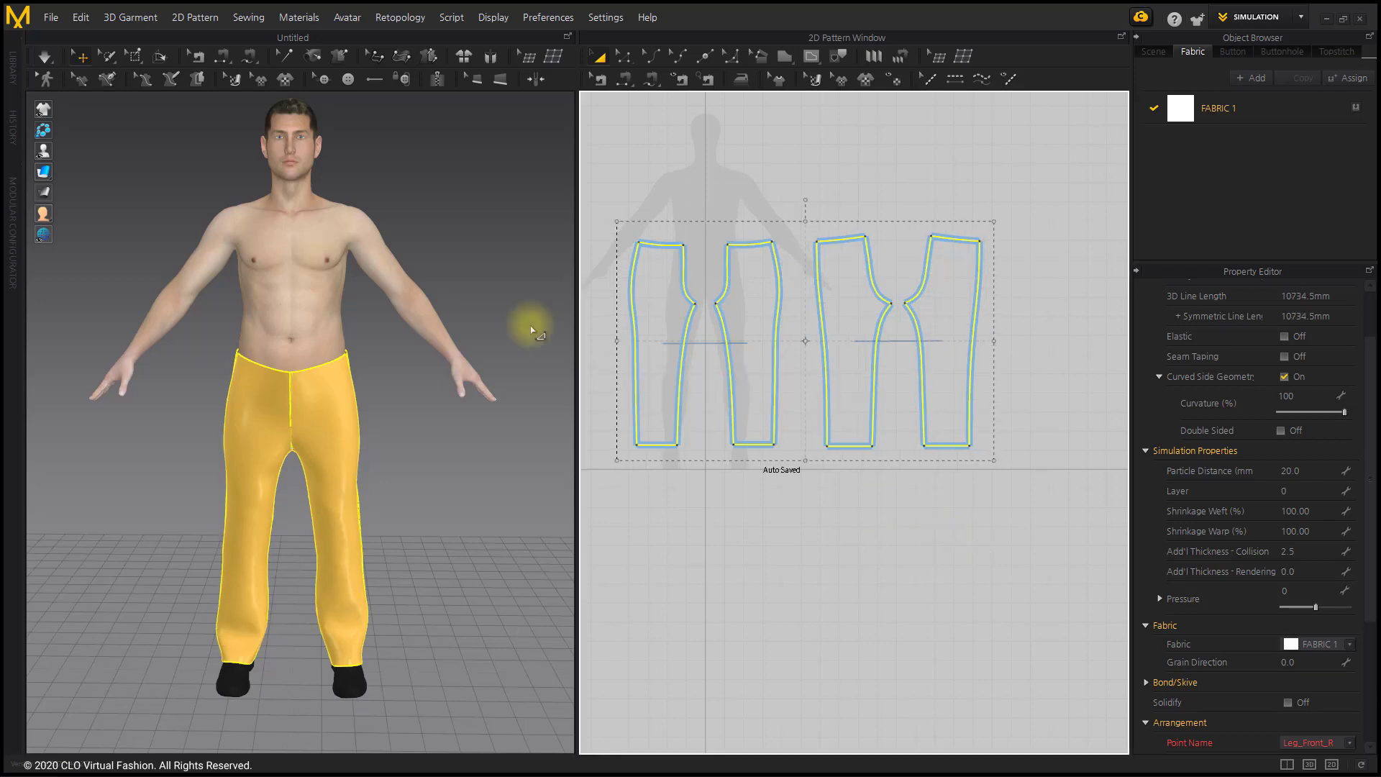
# - Simulate the narrowed trousers and pull both back pieces up at the avatar's waist
pyautogui.click(45, 57)
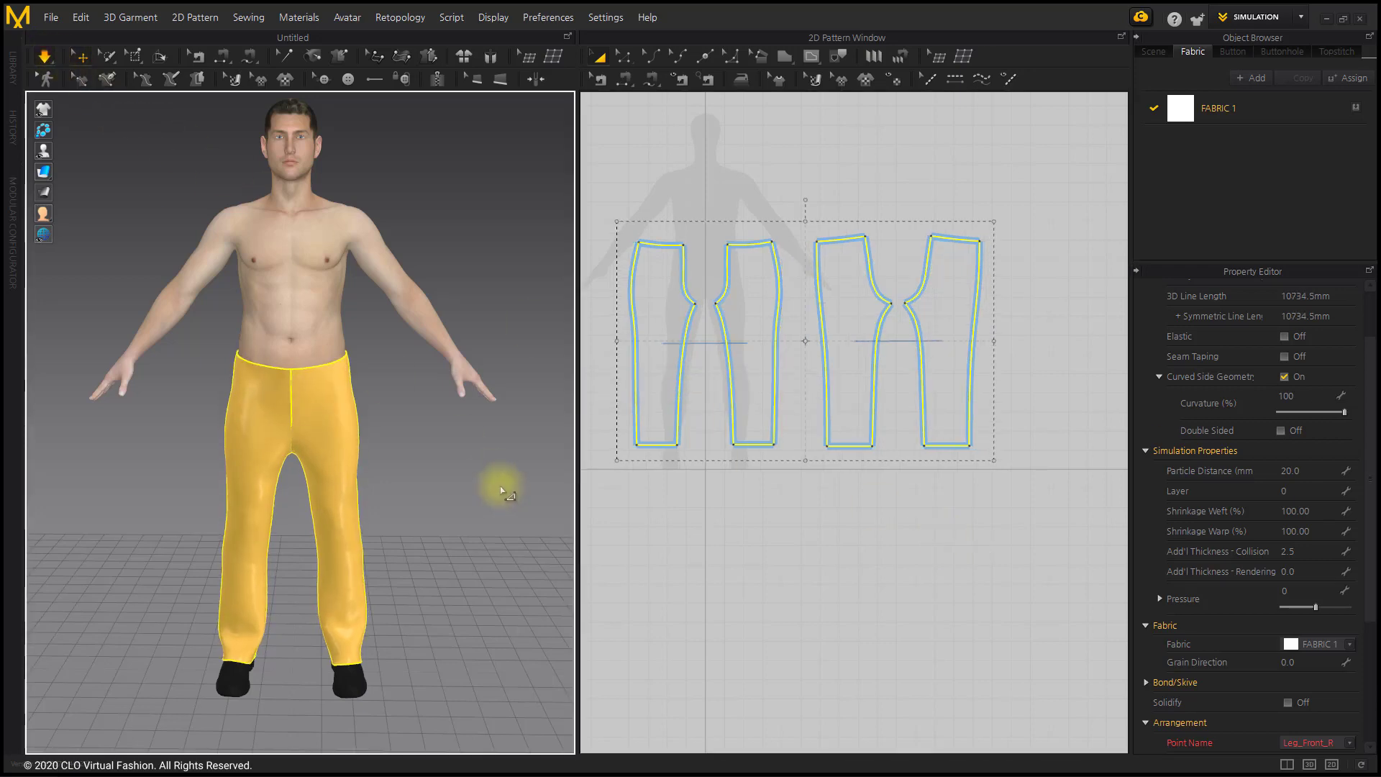
pyautogui.moveTo(414, 428); pyautogui.dragTo(188, 439, button='right')
pyautogui.scroll(3, 259, 435)
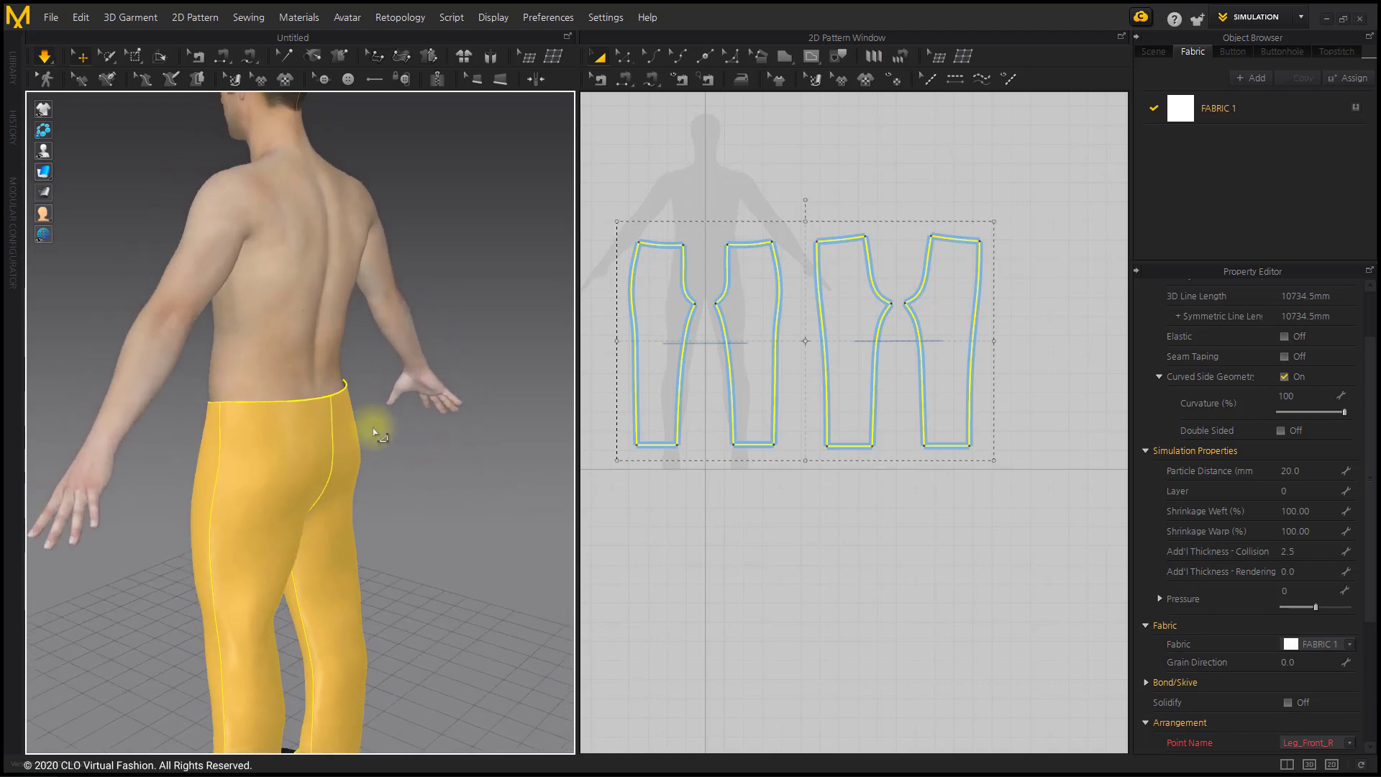
pyautogui.moveTo(328, 373); pyautogui.dragTo(330, 309)
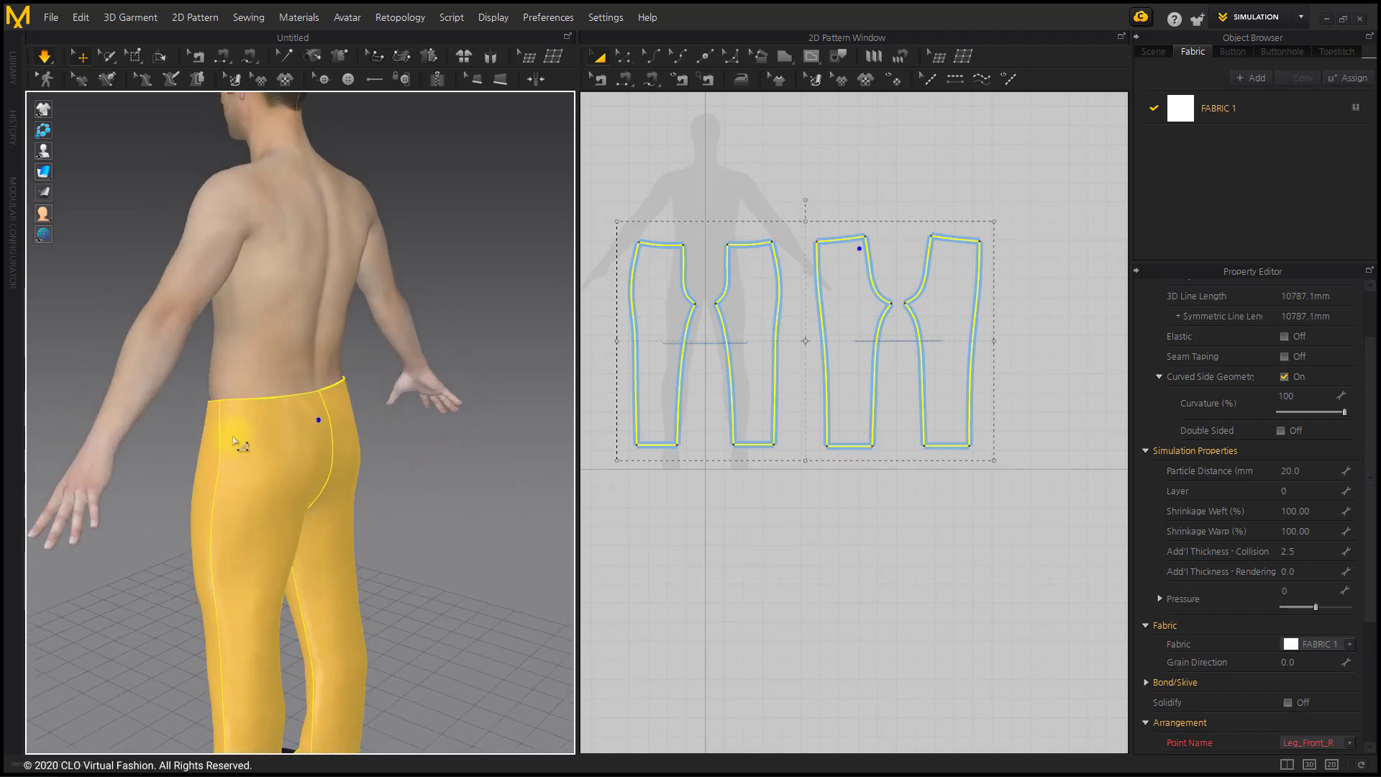
pyautogui.moveTo(216, 365); pyautogui.dragTo(238, 295)
pyautogui.moveTo(423, 441); pyautogui.dragTo(411, 464, button='right')
pyautogui.moveTo(410, 453); pyautogui.dragTo(401, 348)
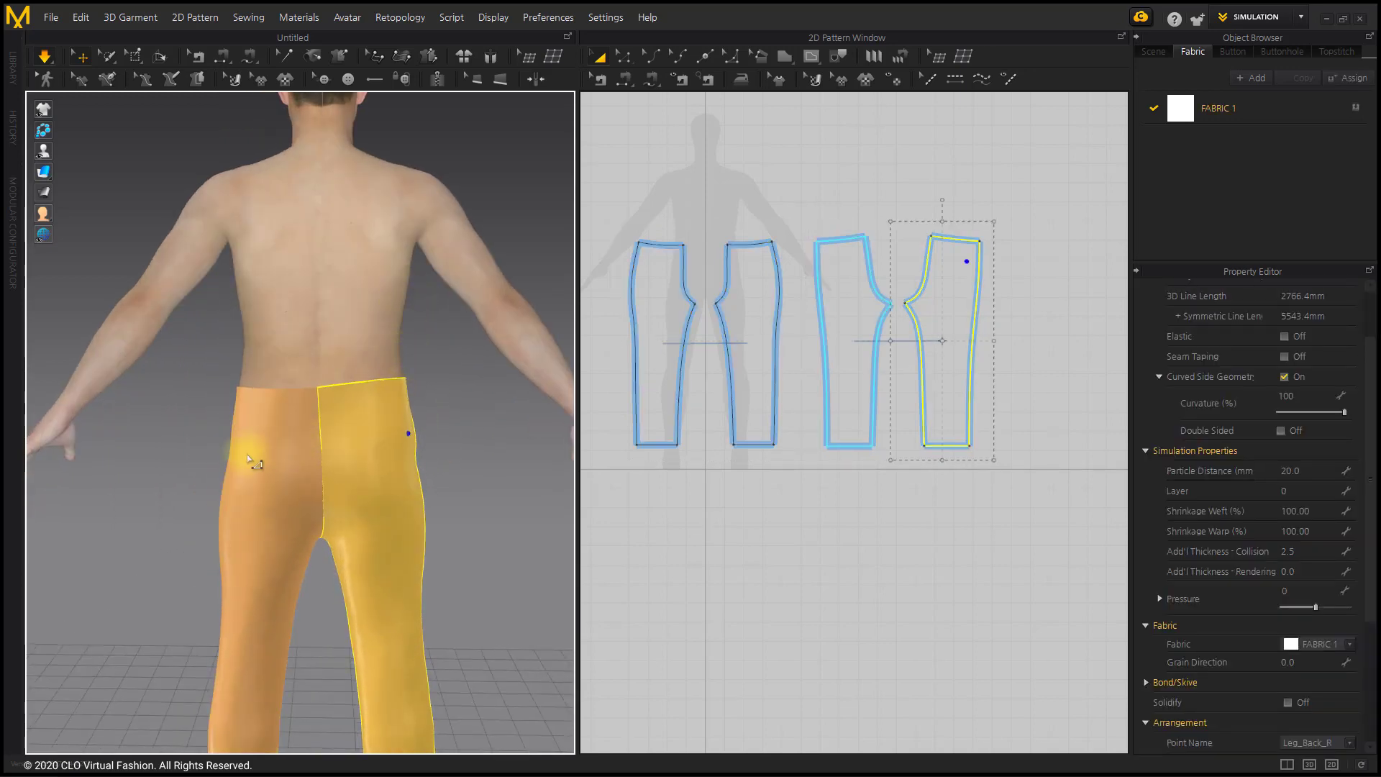
pyautogui.moveTo(255, 382); pyautogui.dragTo(277, 288)
pyautogui.moveTo(248, 428); pyautogui.dragTo(239, 495)
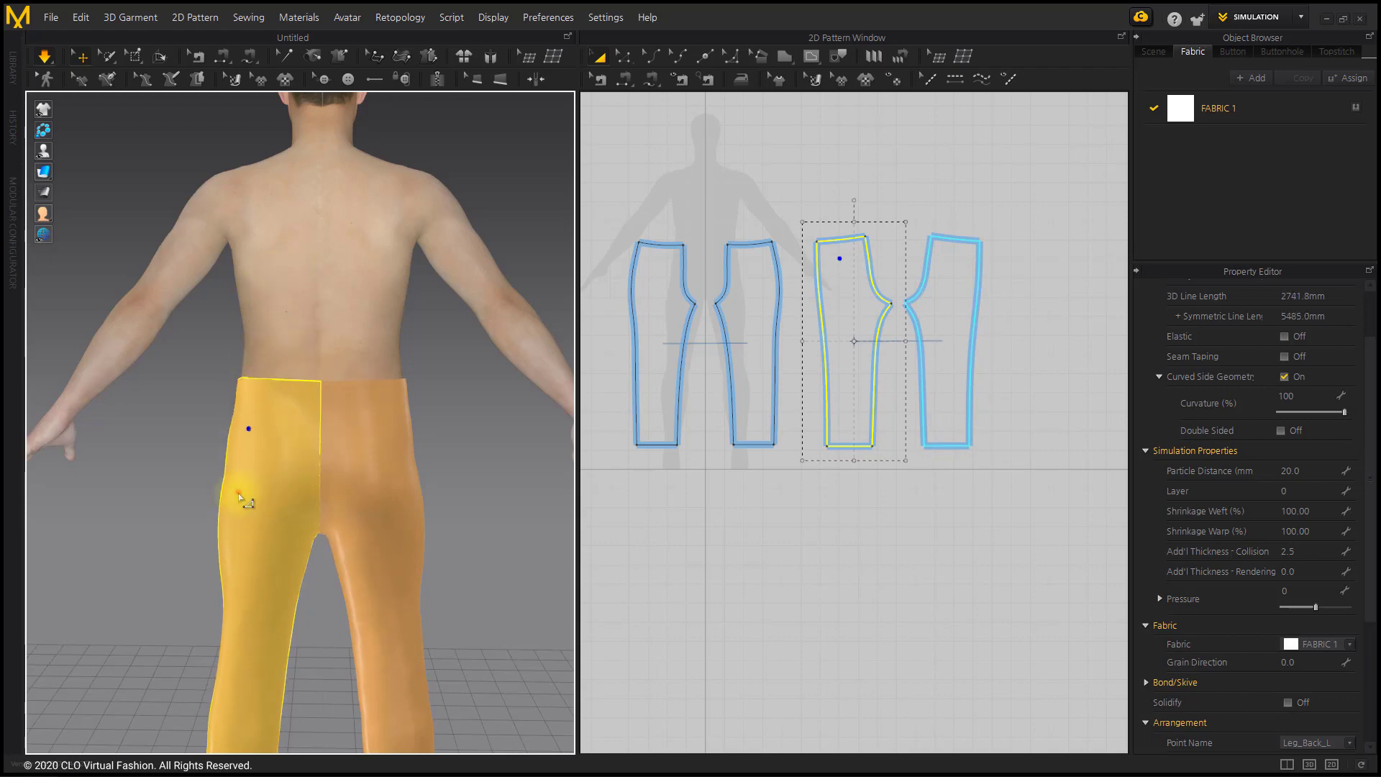
# - Turn to the front of the avatar and display the trouser fabric as translucent to check the fit
pyautogui.moveTo(242, 499)
pyautogui.mouseDown(button='right')
pyautogui.moveTo(311, 549)
pyautogui.moveTo(240, 477)
pyautogui.moveTo(231, 504)
pyautogui.mouseUp(button='right')
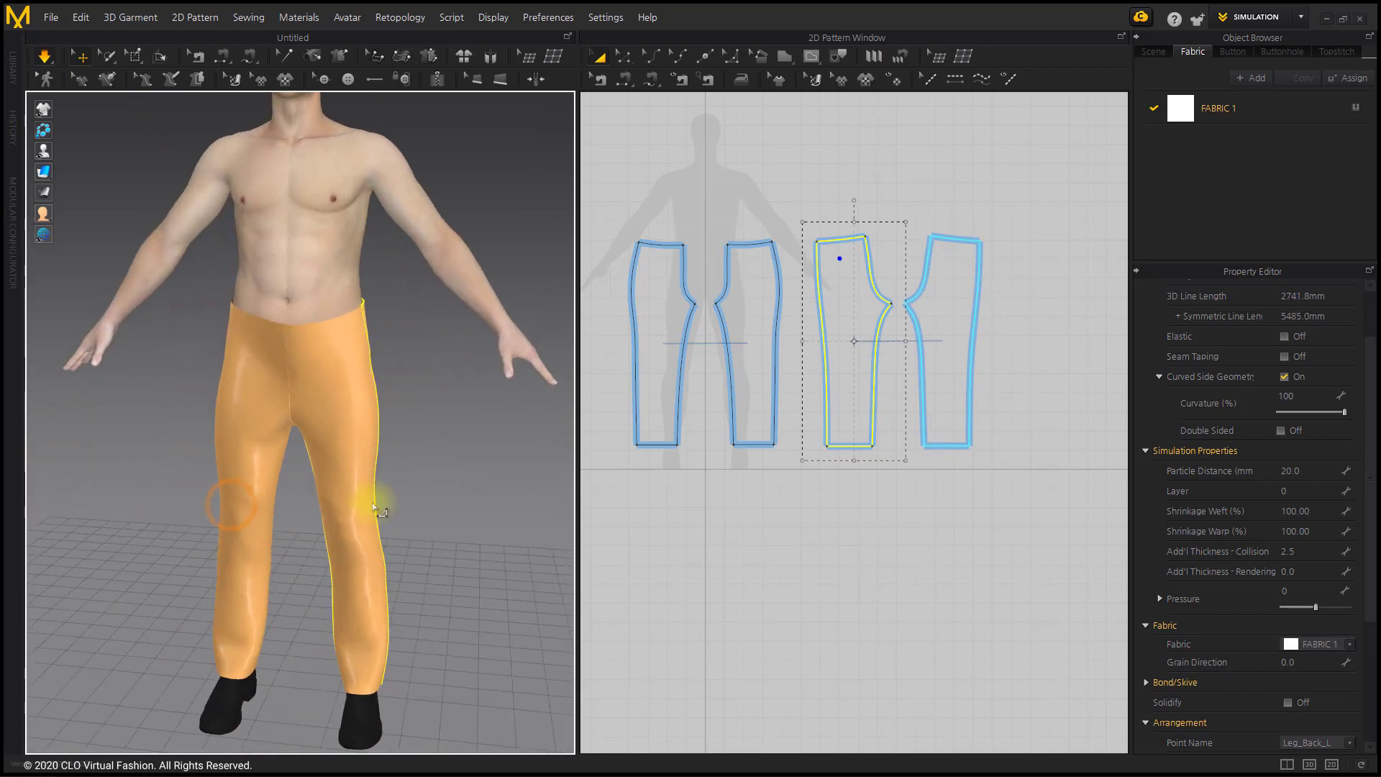
pyautogui.moveTo(373, 507)
pyautogui.mouseDown(button='right')
pyautogui.moveTo(370, 487)
pyautogui.moveTo(388, 495)
pyautogui.mouseUp(button='right')
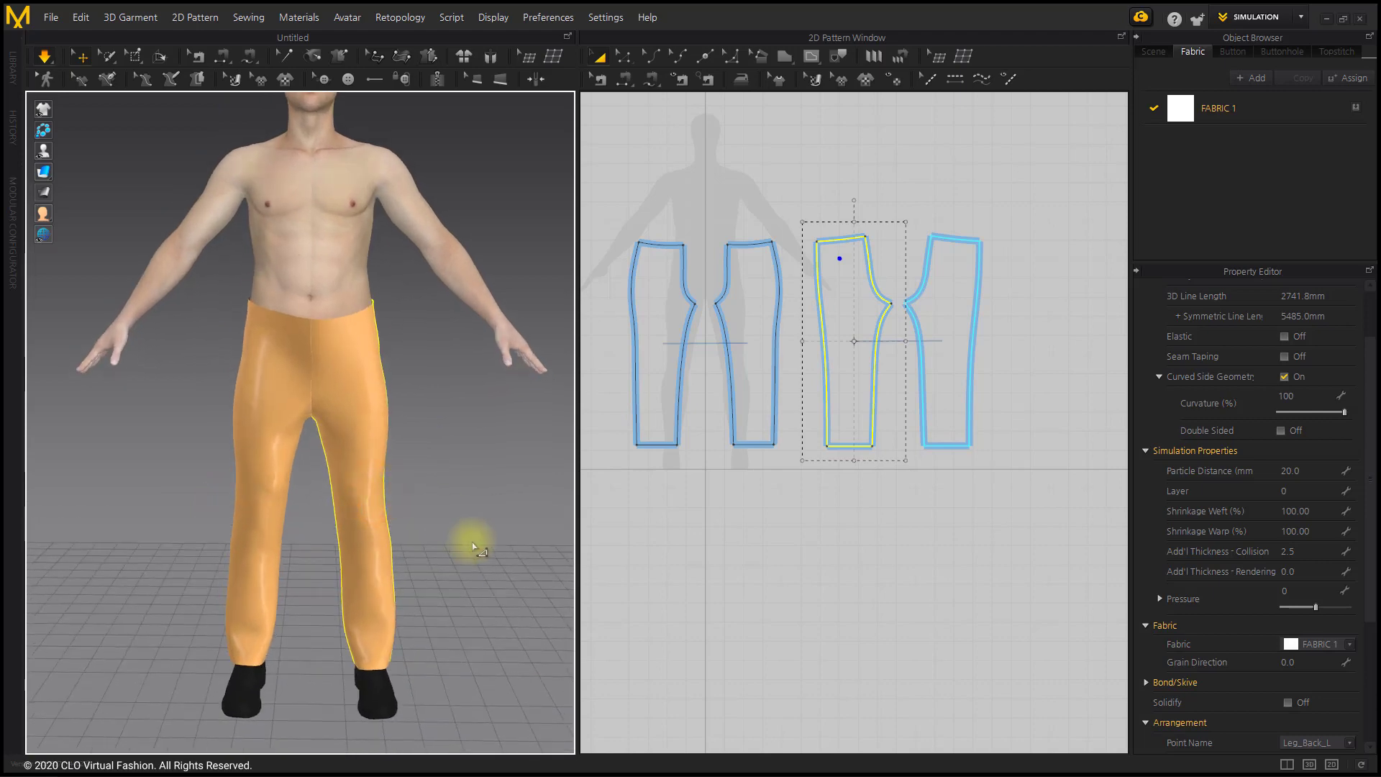
pyautogui.moveTo(43, 171)
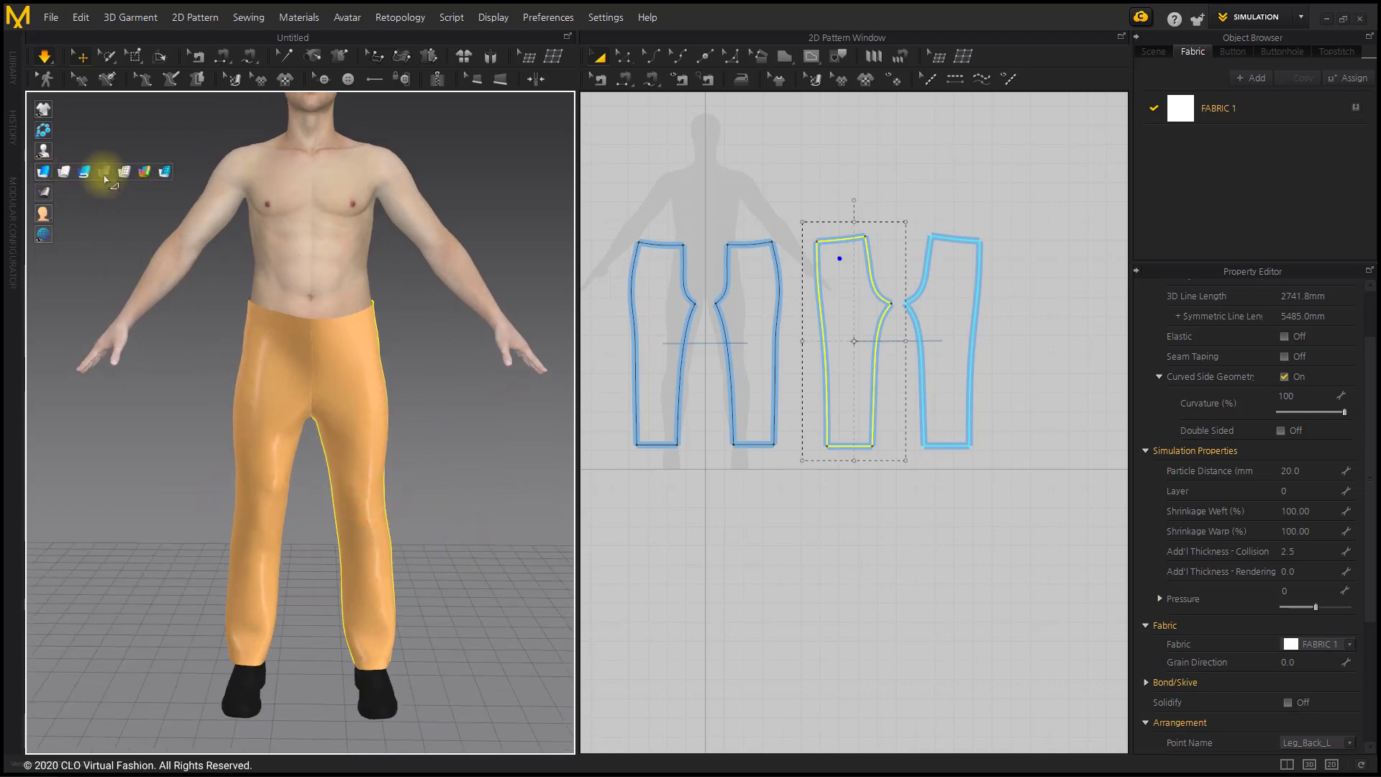
pyautogui.click(104, 173)
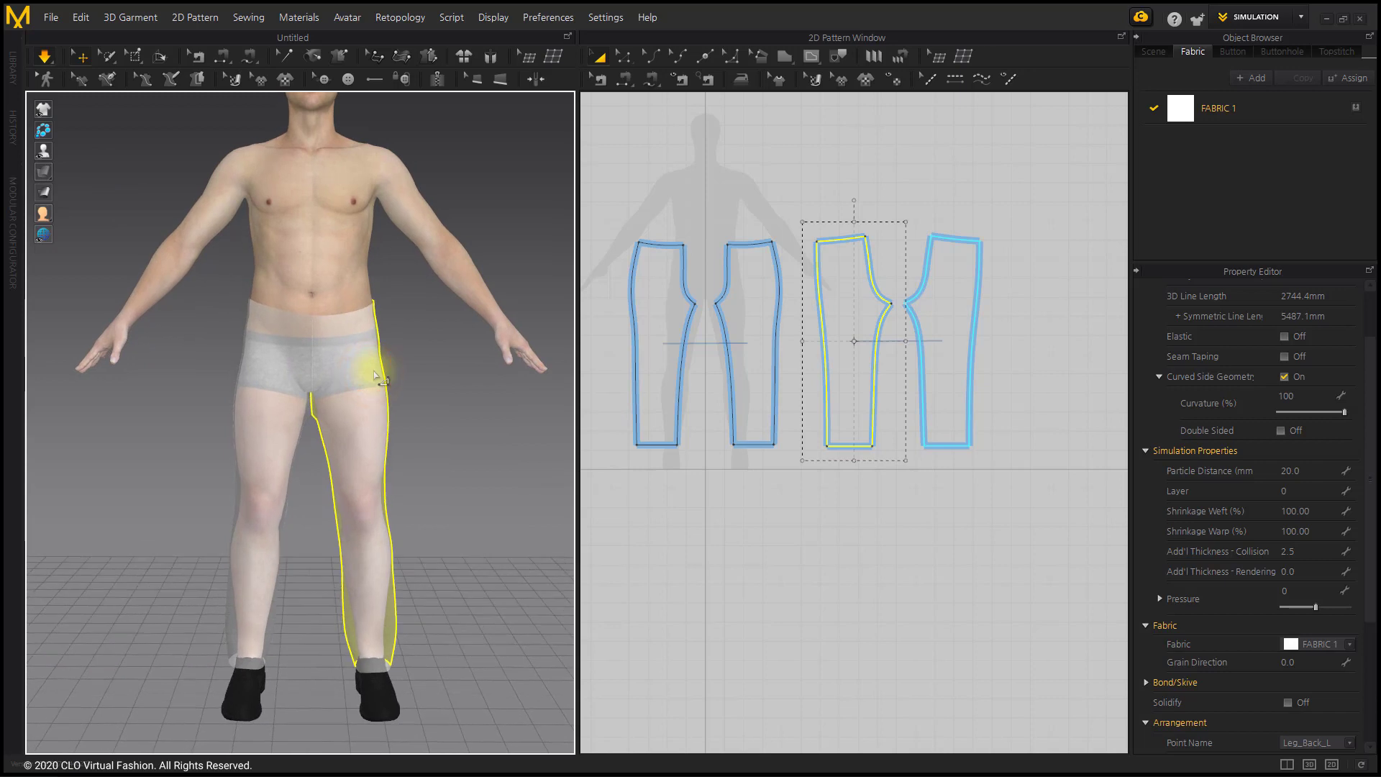
# - Lower the waist edges of the front and back trouser pieces slightly with Edit Pattern
pyautogui.click(745, 539)
pyautogui.moveTo(775, 470); pyautogui.dragTo(784, 495, button='right')
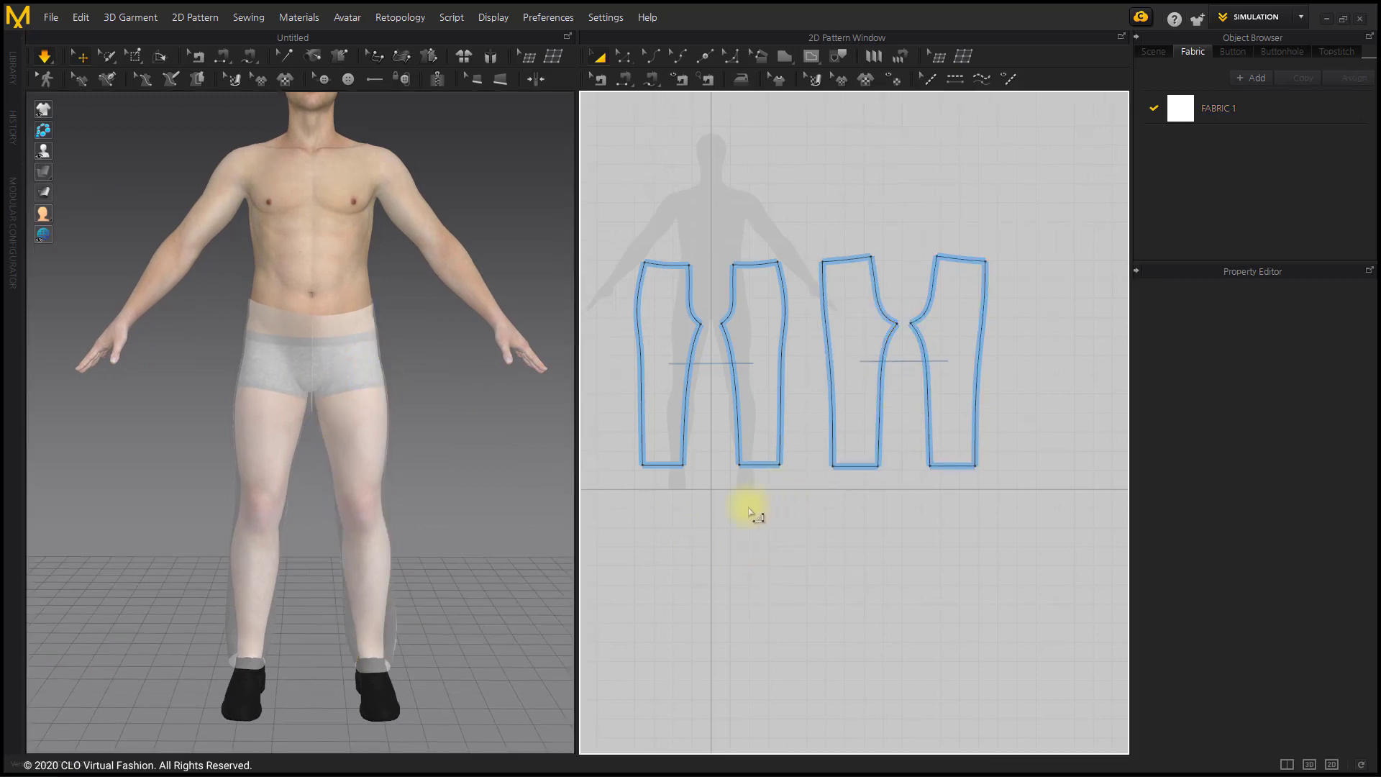
pyautogui.moveTo(734, 195); pyautogui.dragTo(739, 150, button='right')
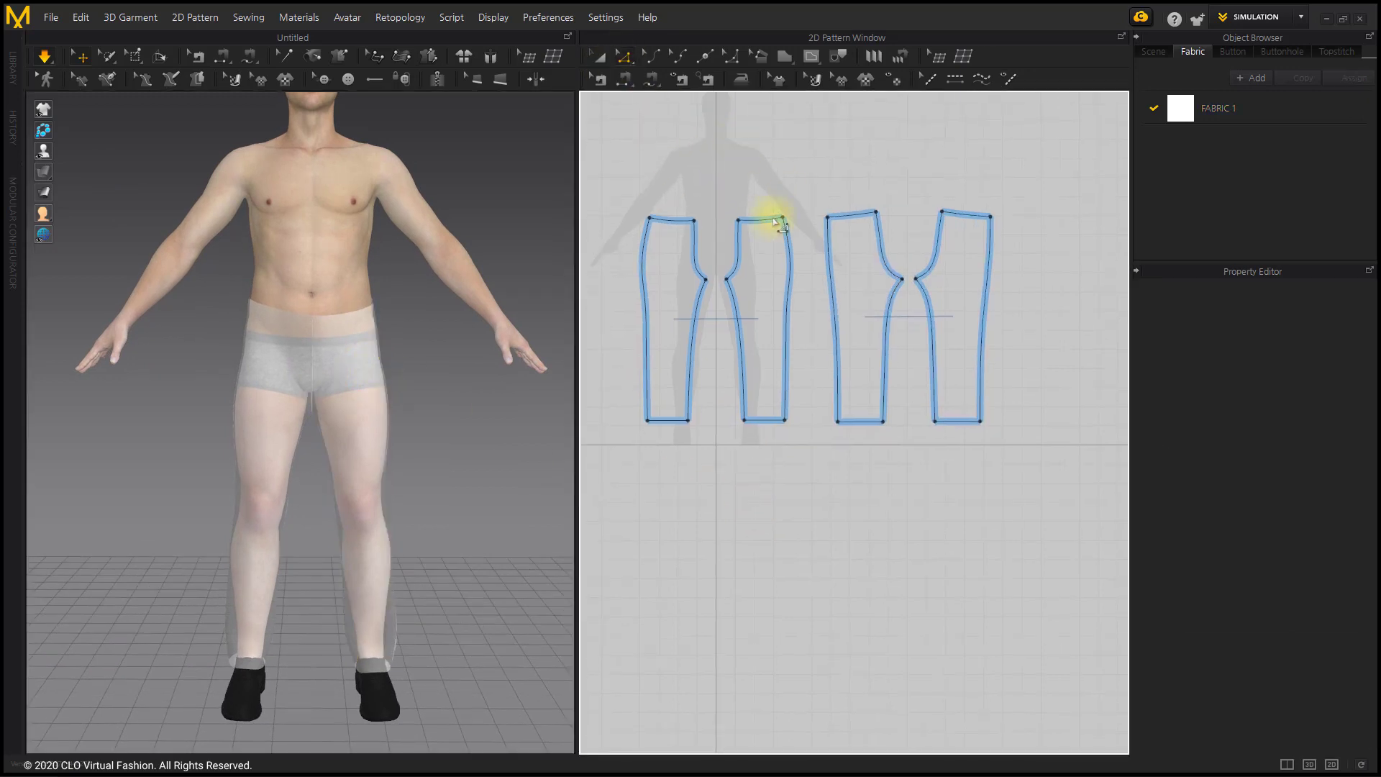
pyautogui.click(763, 222)
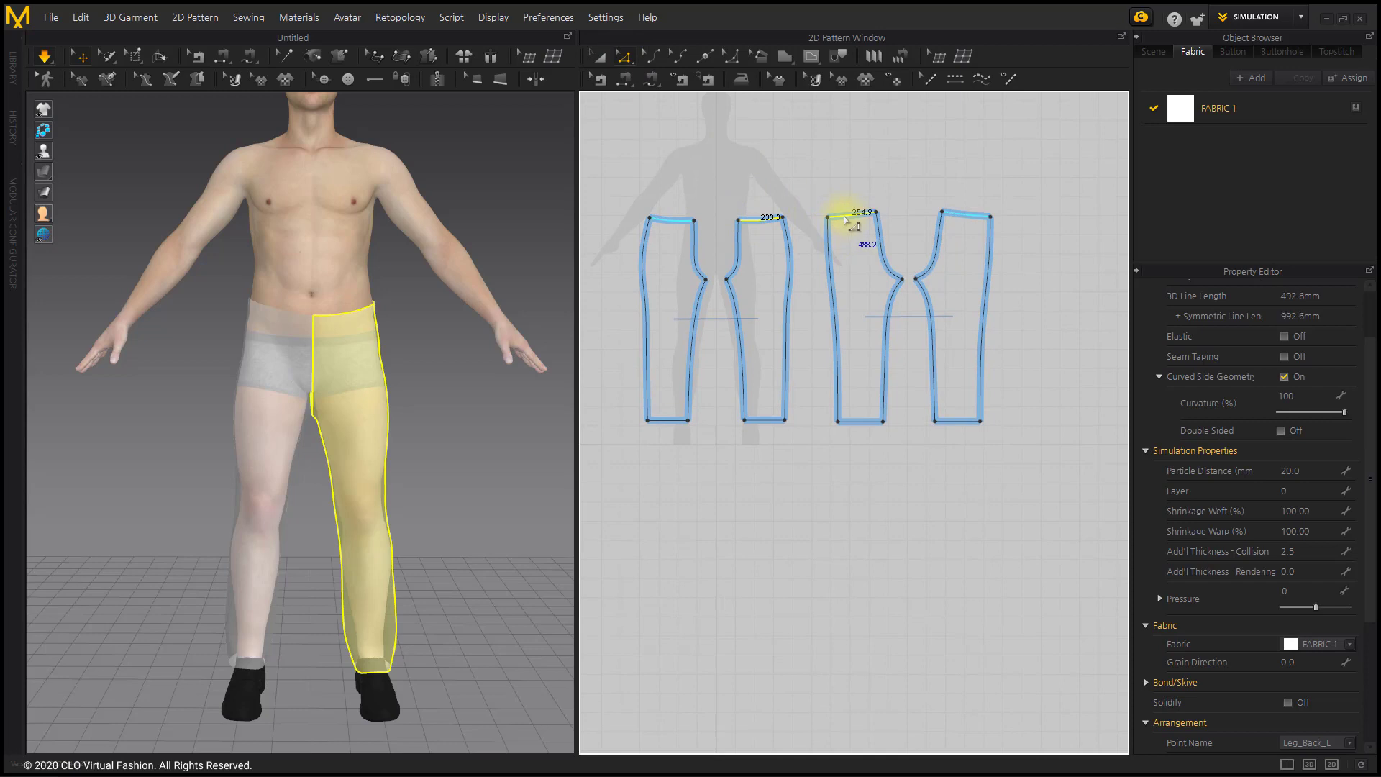
pyautogui.moveTo(849, 221); pyautogui.dragTo(853, 233)
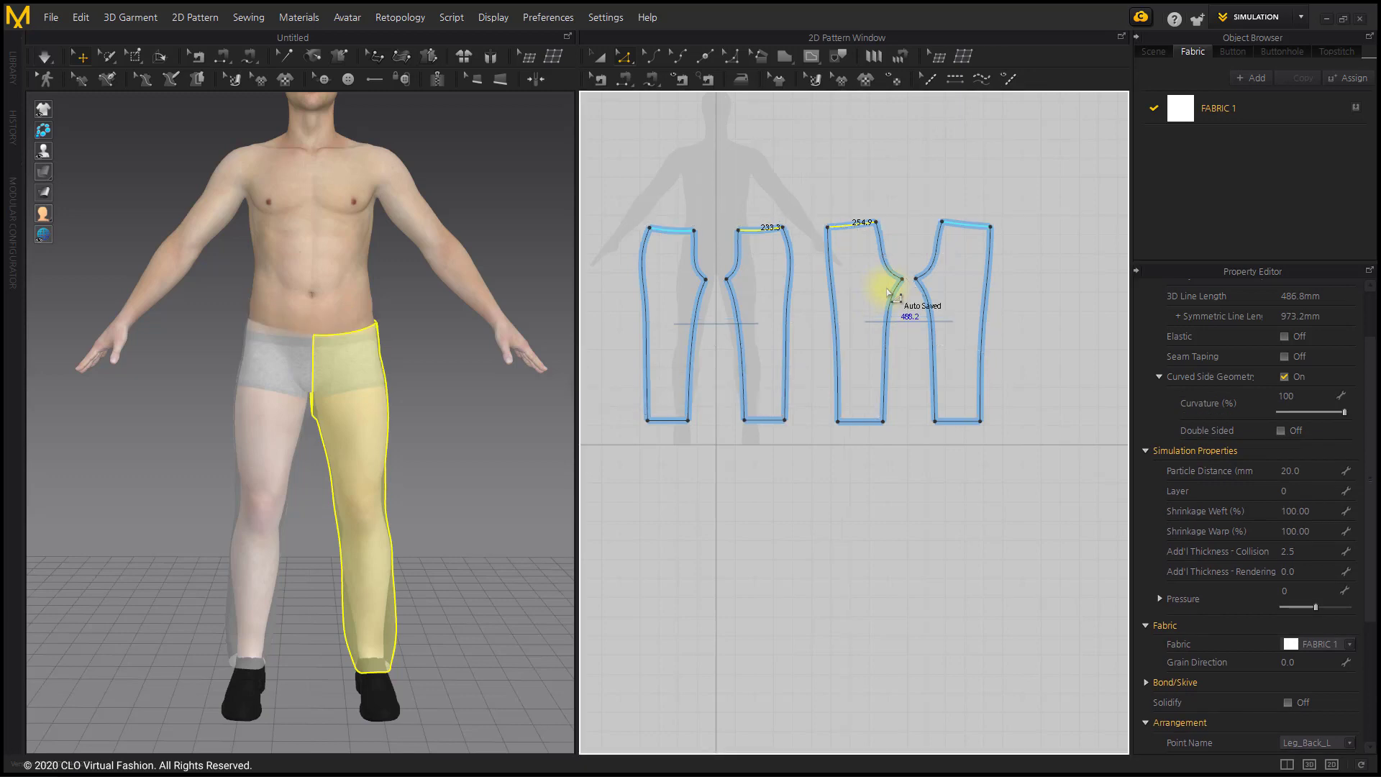
pyautogui.scroll(5, 892, 289)
pyautogui.moveTo(929, 282); pyautogui.dragTo(942, 267, button='middle')
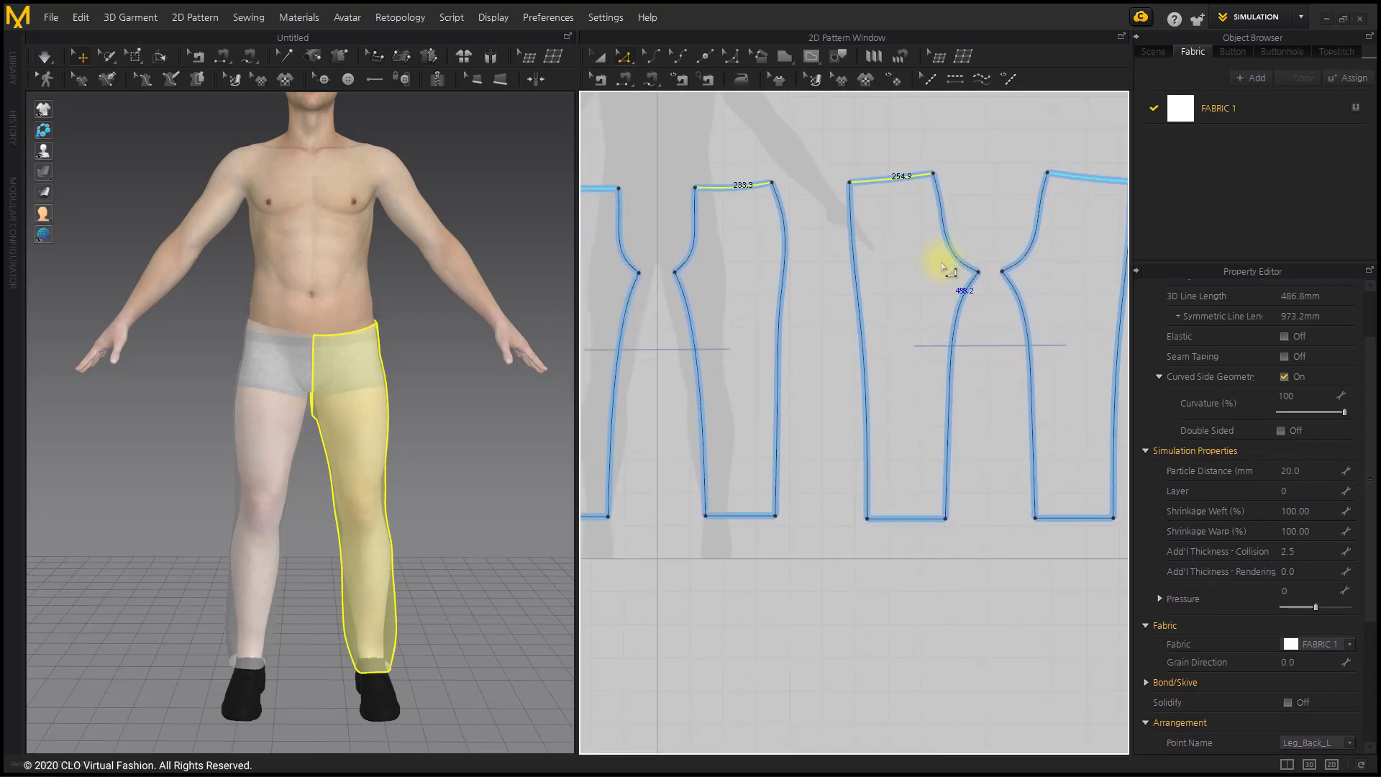
pyautogui.click(809, 317)
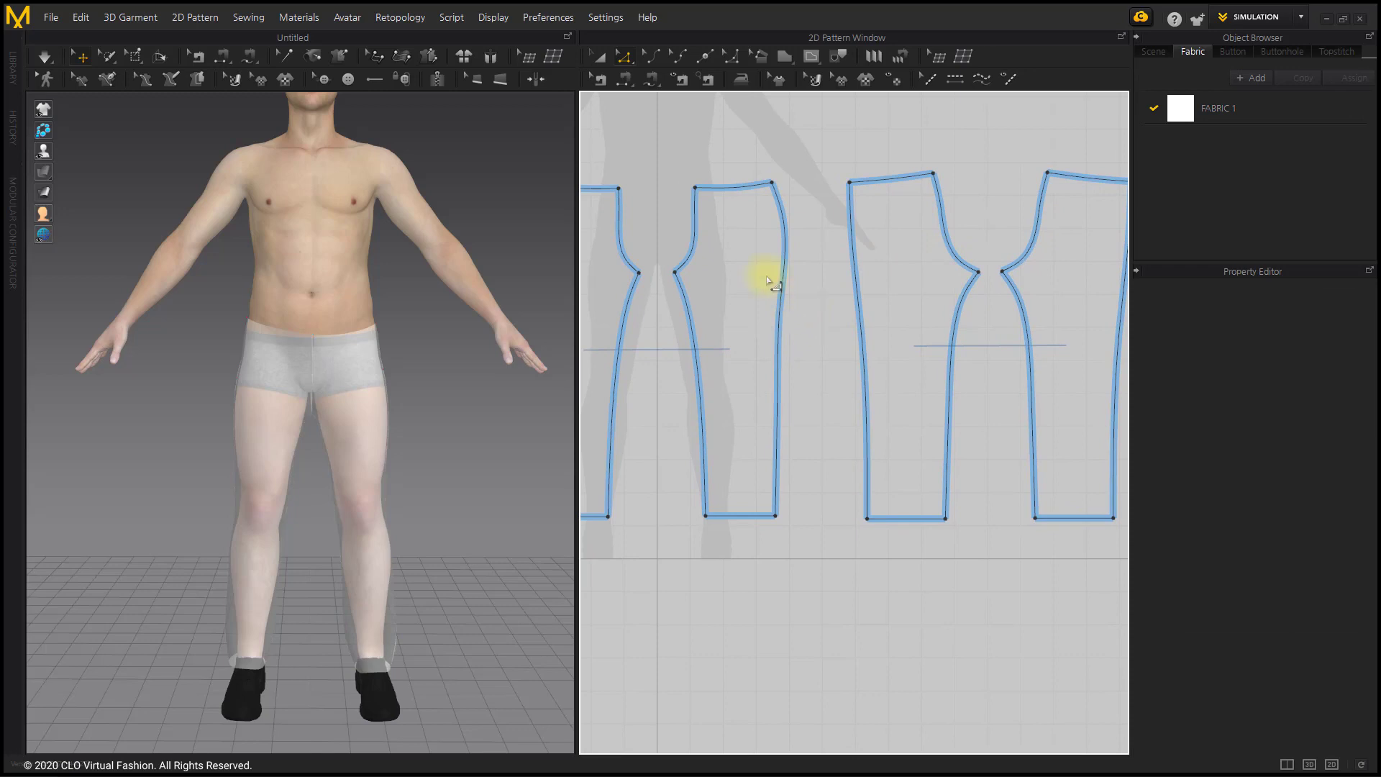
# - Select all four trouser pieces and move them slightly upward on the avatar in the 3D view
pyautogui.click(598, 56)
pyautogui.scroll(-3, 752, 277)
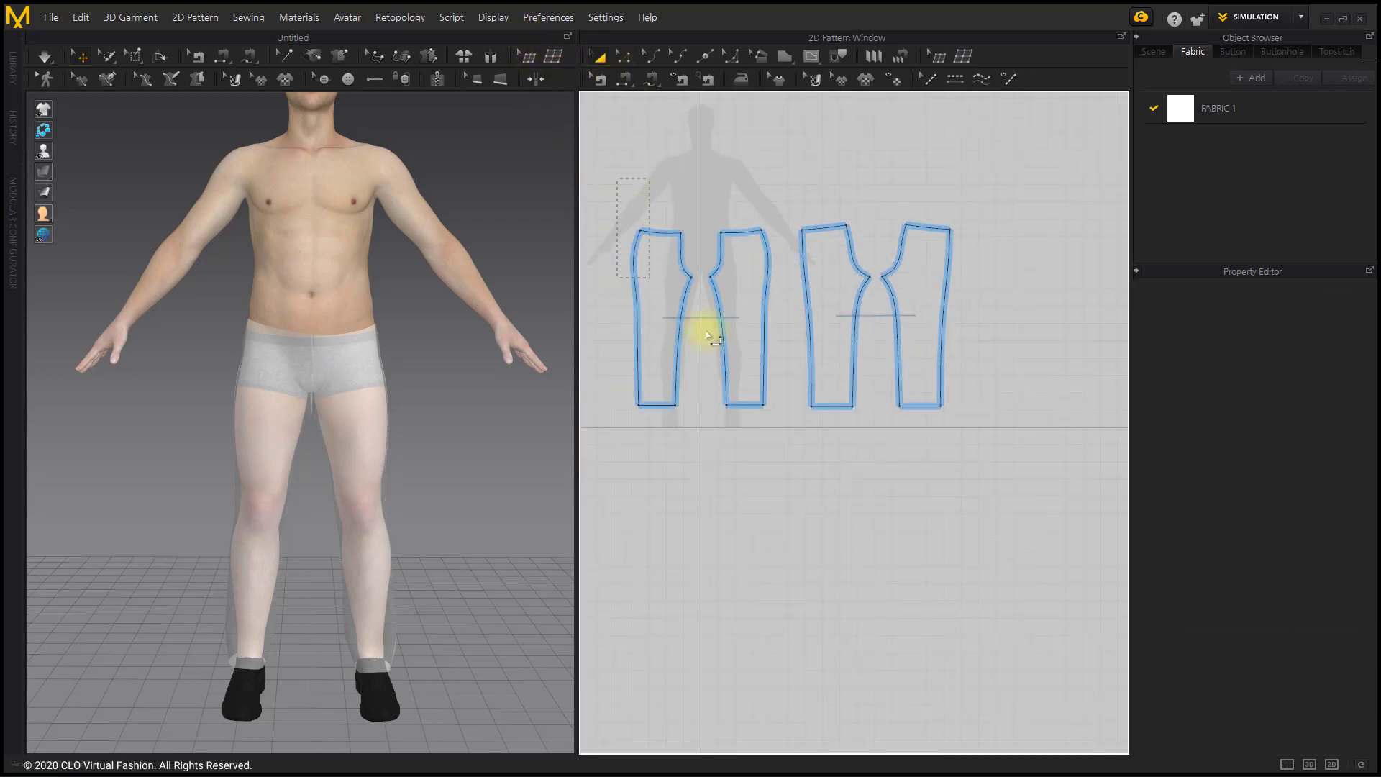
pyautogui.moveTo(707, 334); pyautogui.dragTo(1000, 494)
pyautogui.moveTo(371, 492); pyautogui.dragTo(401, 496, button='right')
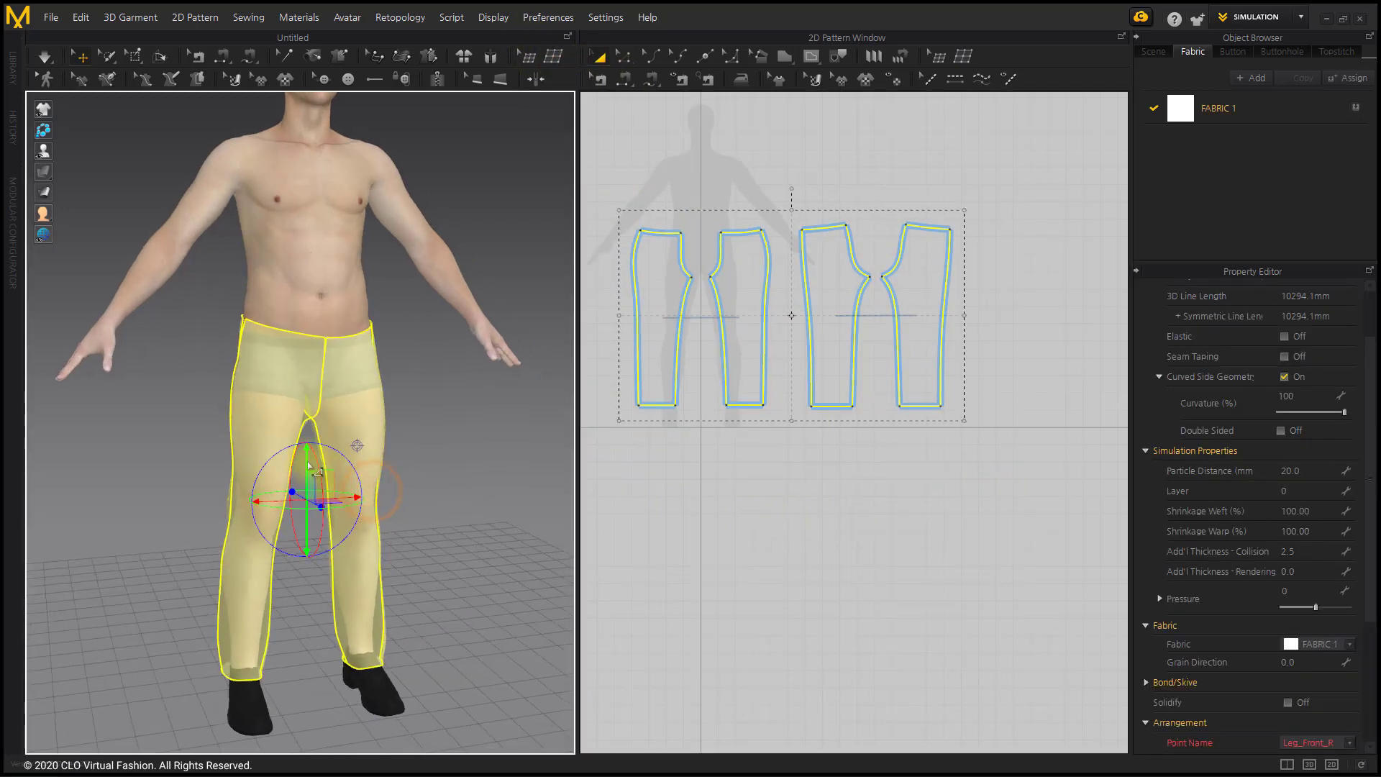
pyautogui.moveTo(410, 435); pyautogui.dragTo(421, 437, button='right')
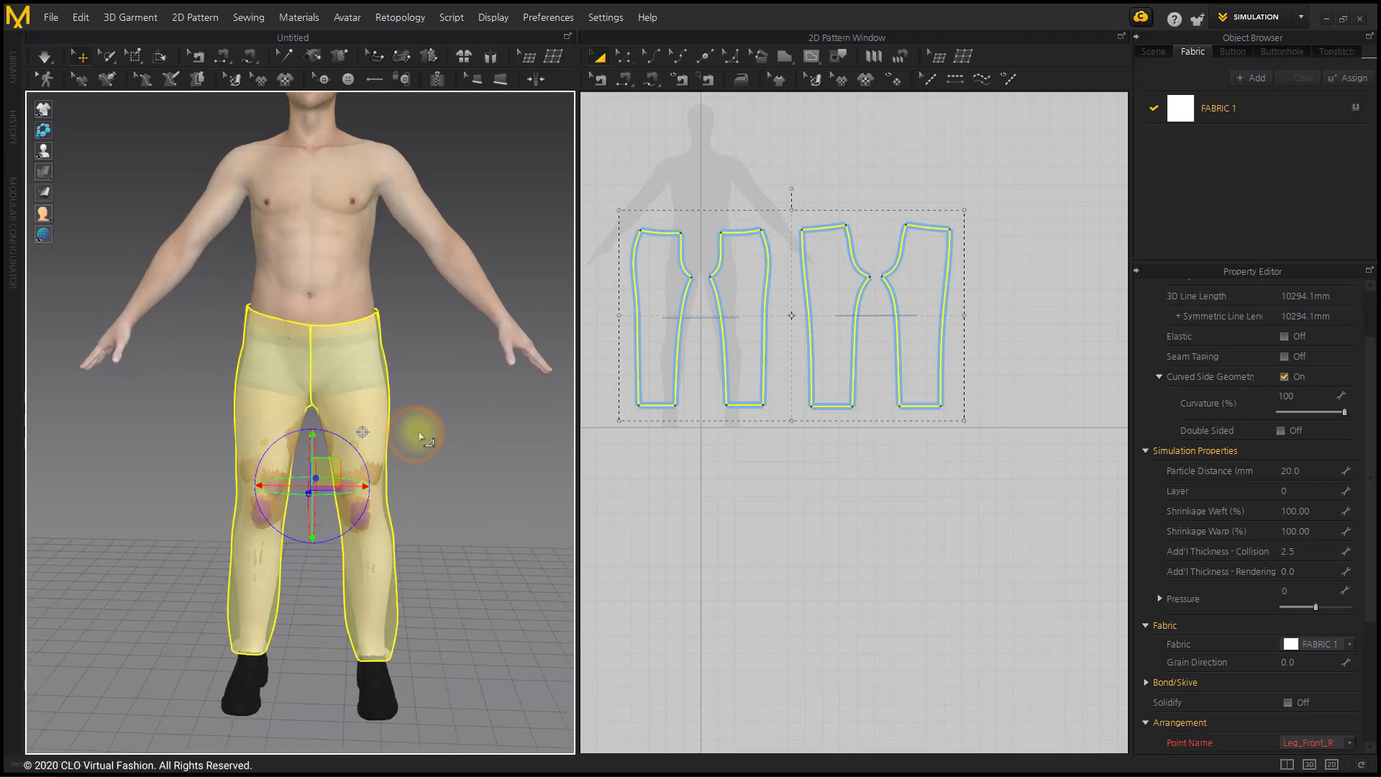
pyautogui.click(421, 436)
# - Simulate the raised trousers and switch the fabric display back to opaque
pyautogui.click(45, 56)
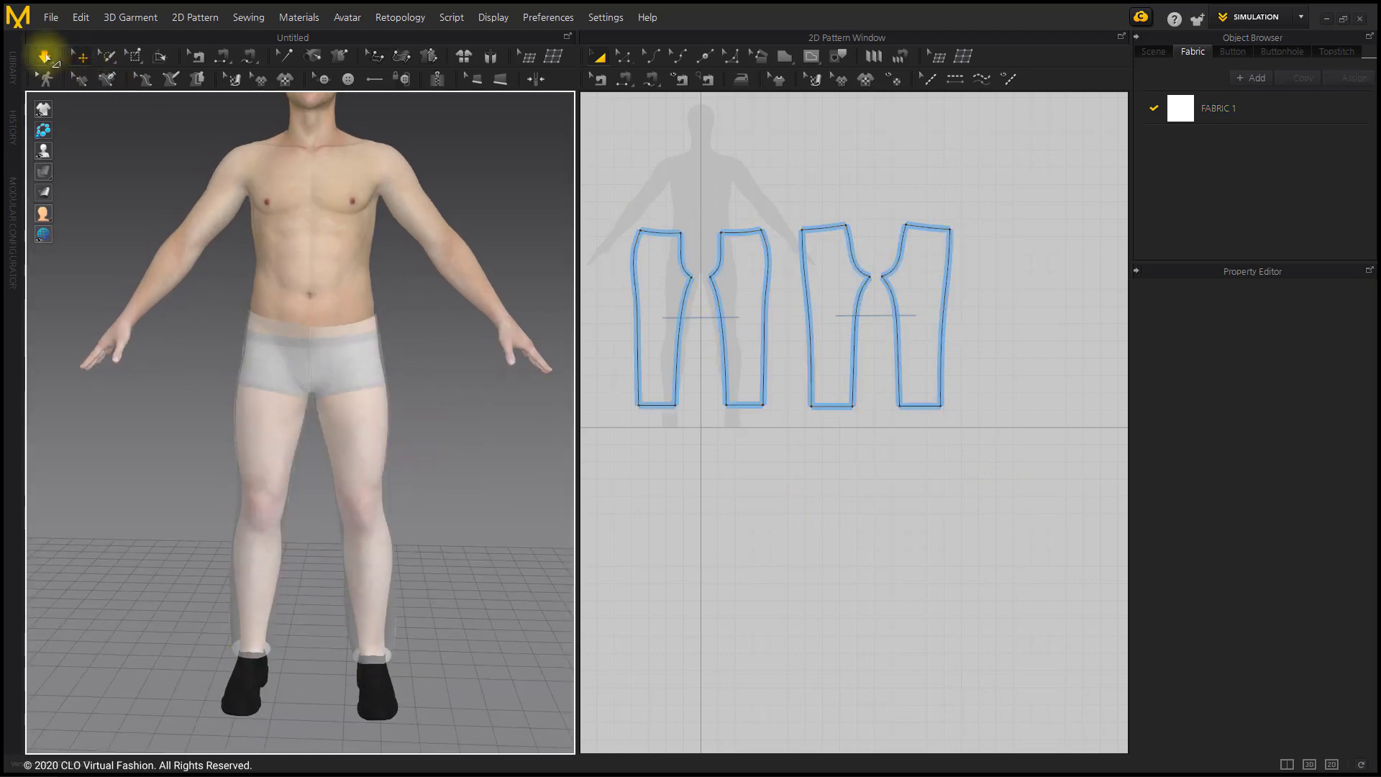
pyautogui.moveTo(48, 172)
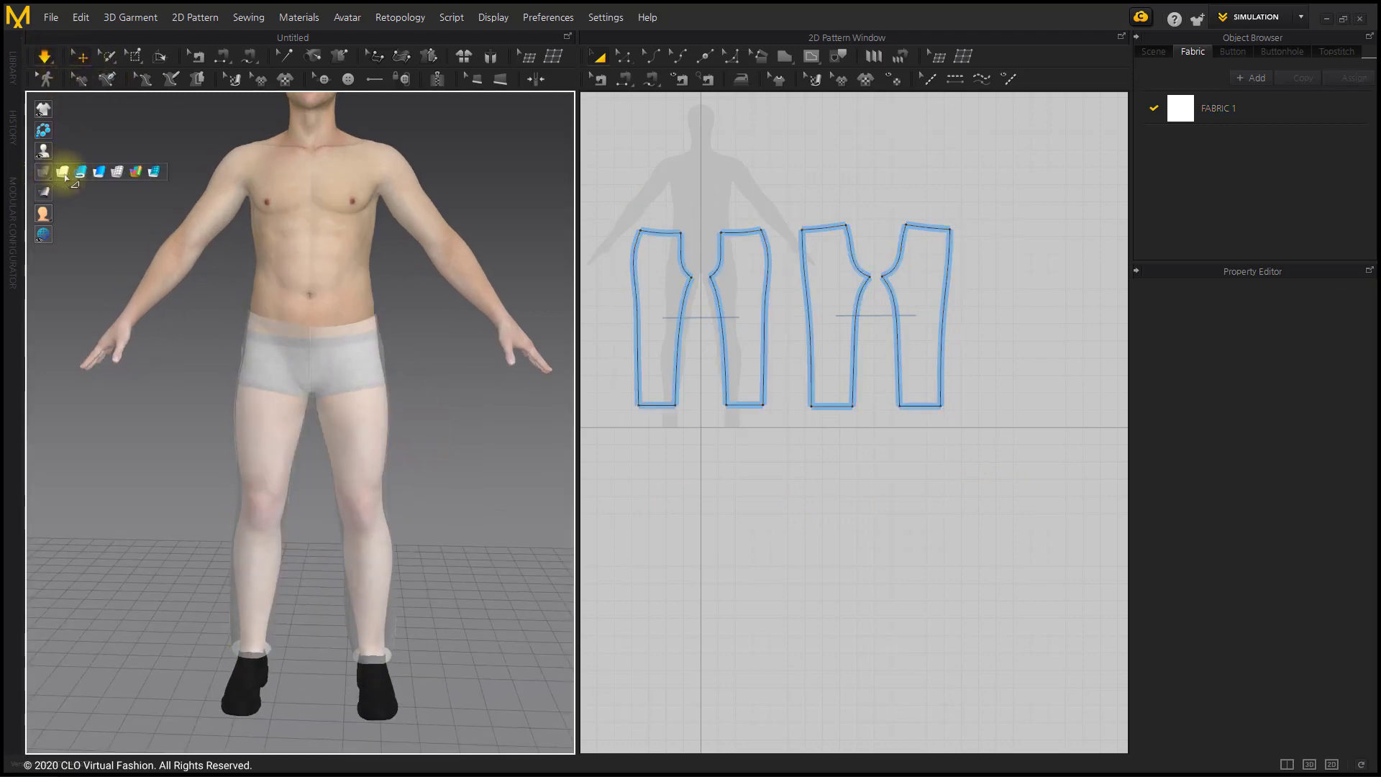
pyautogui.click(104, 173)
# - Pull up the waist of both front trouser pieces on the avatar during simulation and check the front fit
pyautogui.click(374, 291)
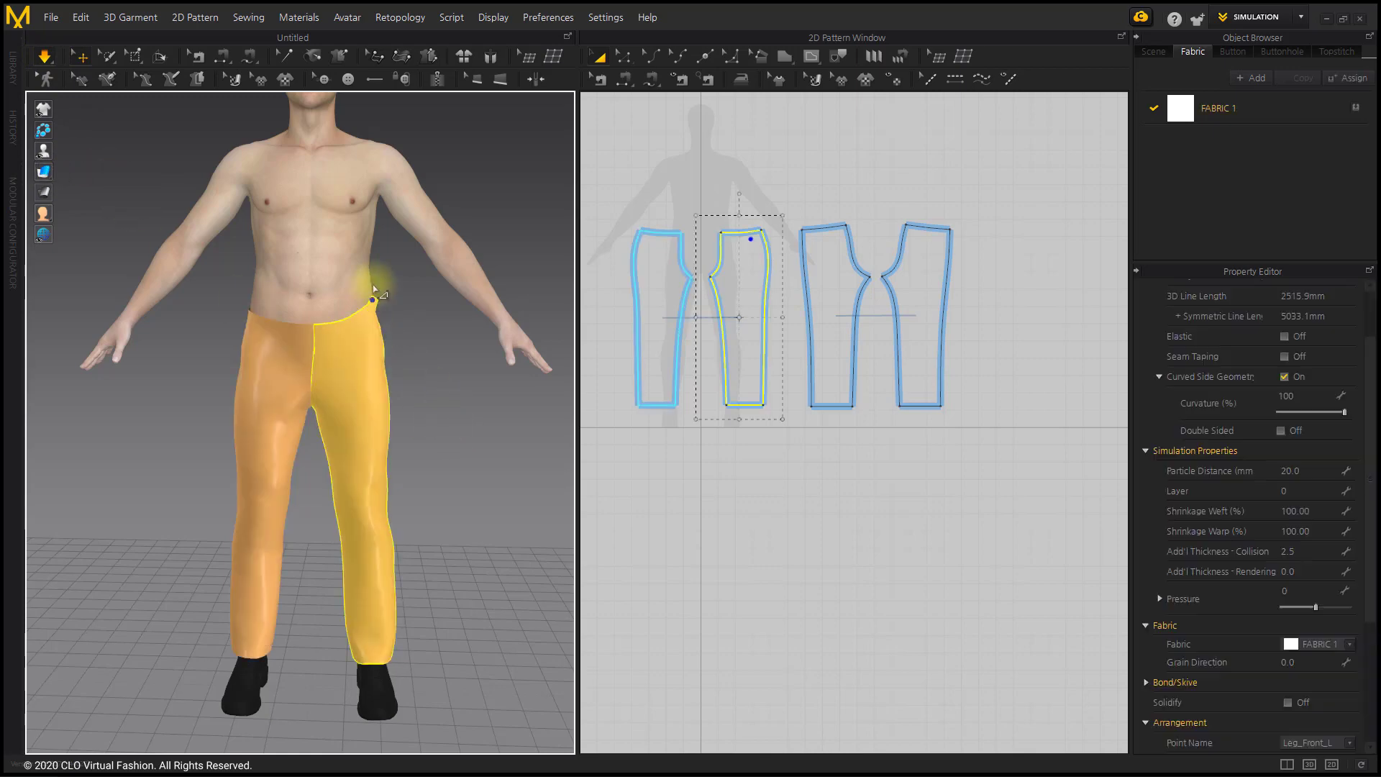
pyautogui.click(292, 346)
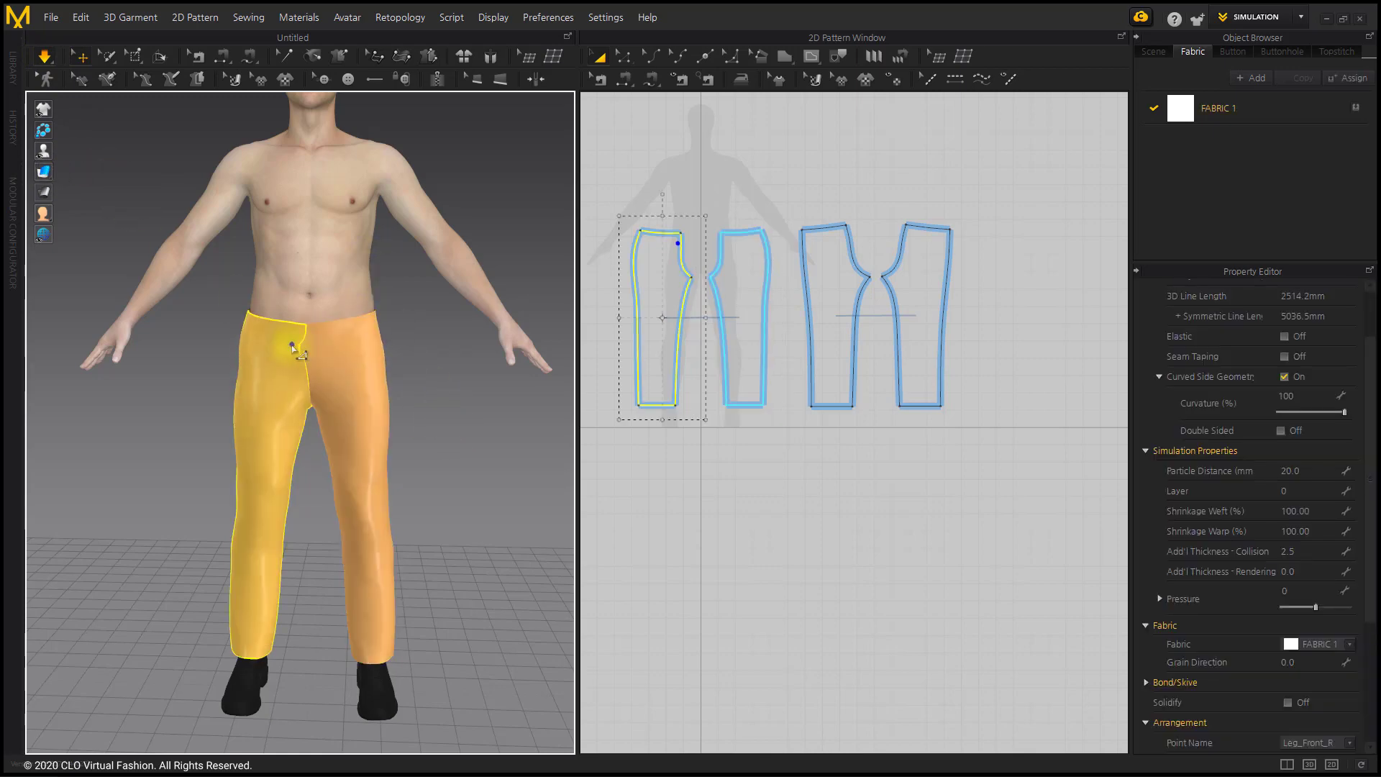
pyautogui.click(434, 408)
pyautogui.moveTo(476, 455)
pyautogui.mouseDown(button='right')
pyautogui.moveTo(293, 466)
pyautogui.moveTo(210, 454)
pyautogui.moveTo(463, 456)
pyautogui.mouseUp(button='right')
pyautogui.scroll(5, 373, 367)
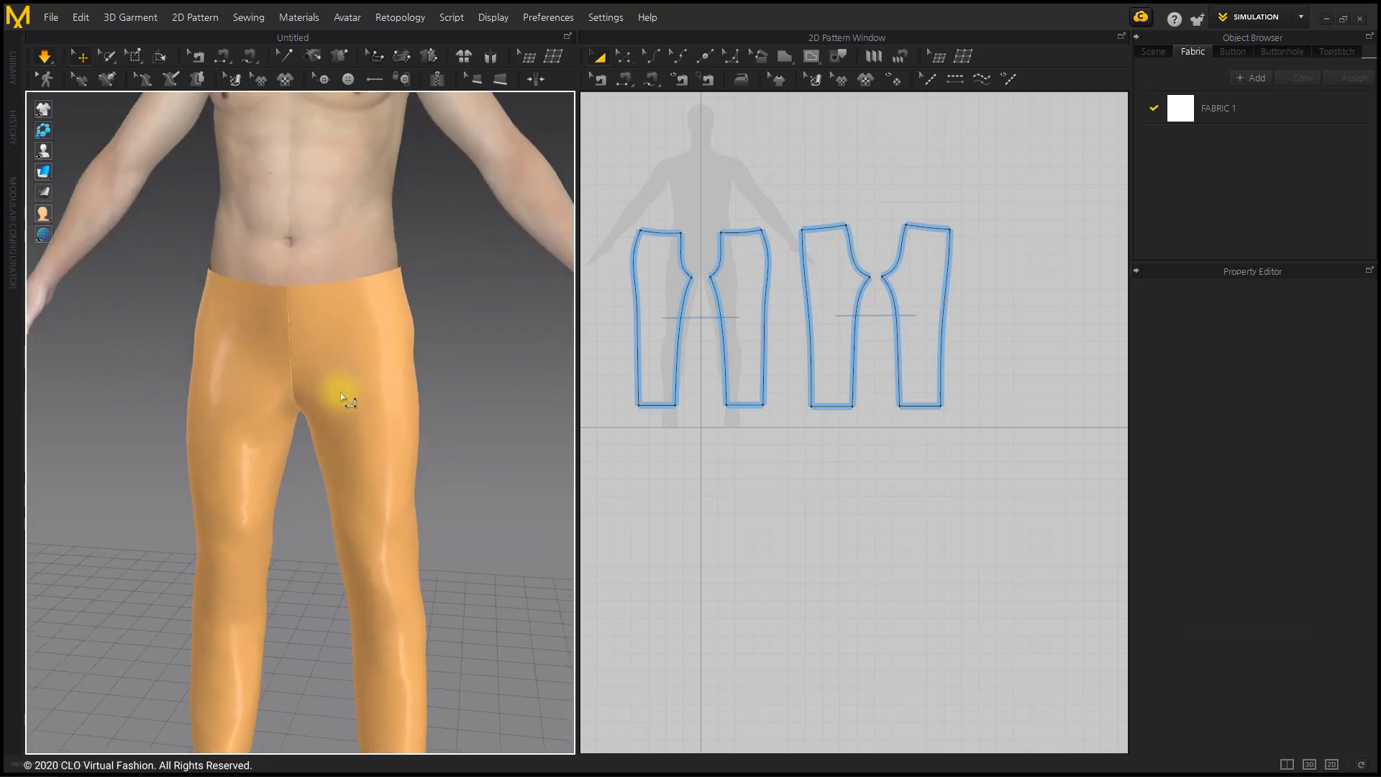
pyautogui.moveTo(342, 395); pyautogui.dragTo(447, 407, button='right')
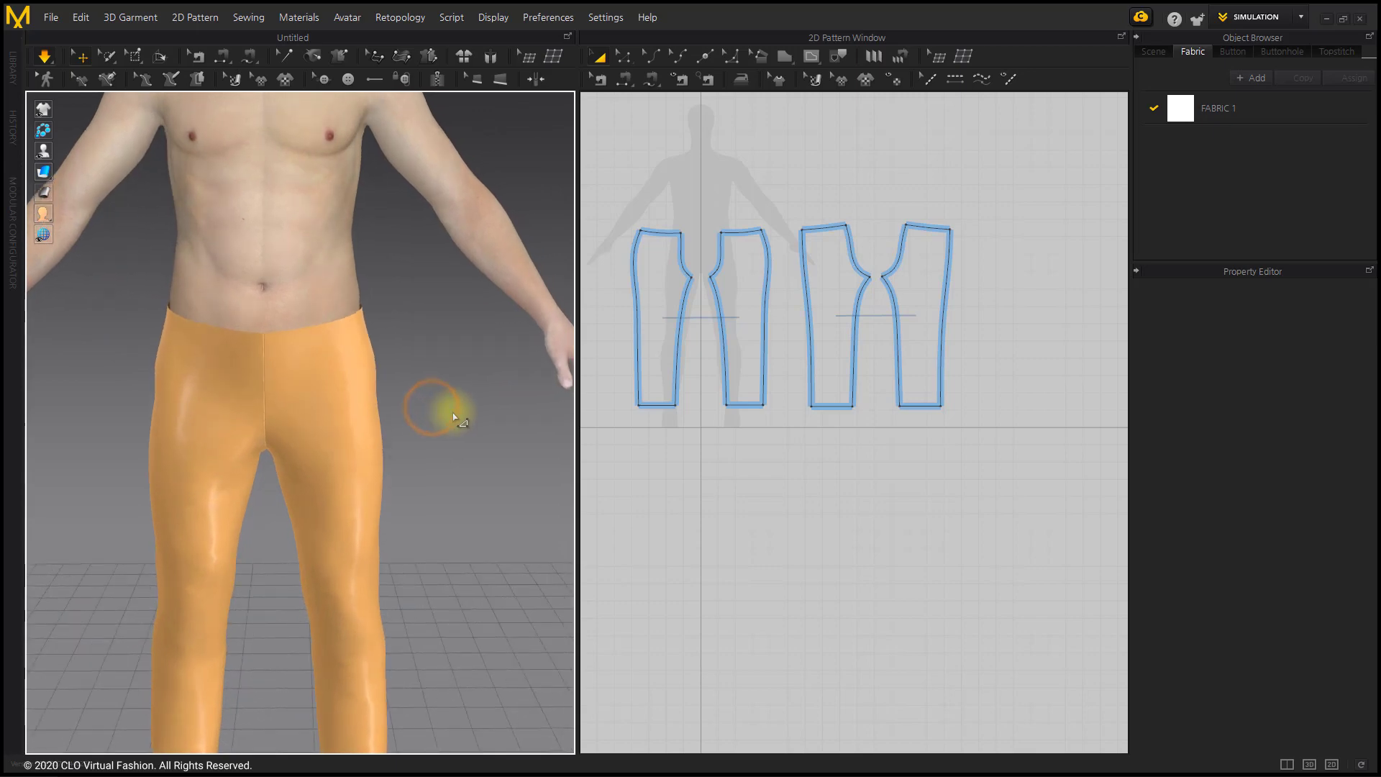
# - Move the centre-front waist corner of the front trouser pieces inward by about 20 mm with Edit Pattern
pyautogui.scroll(3, 782, 300)
pyautogui.moveTo(783, 300); pyautogui.dragTo(815, 343, button='right')
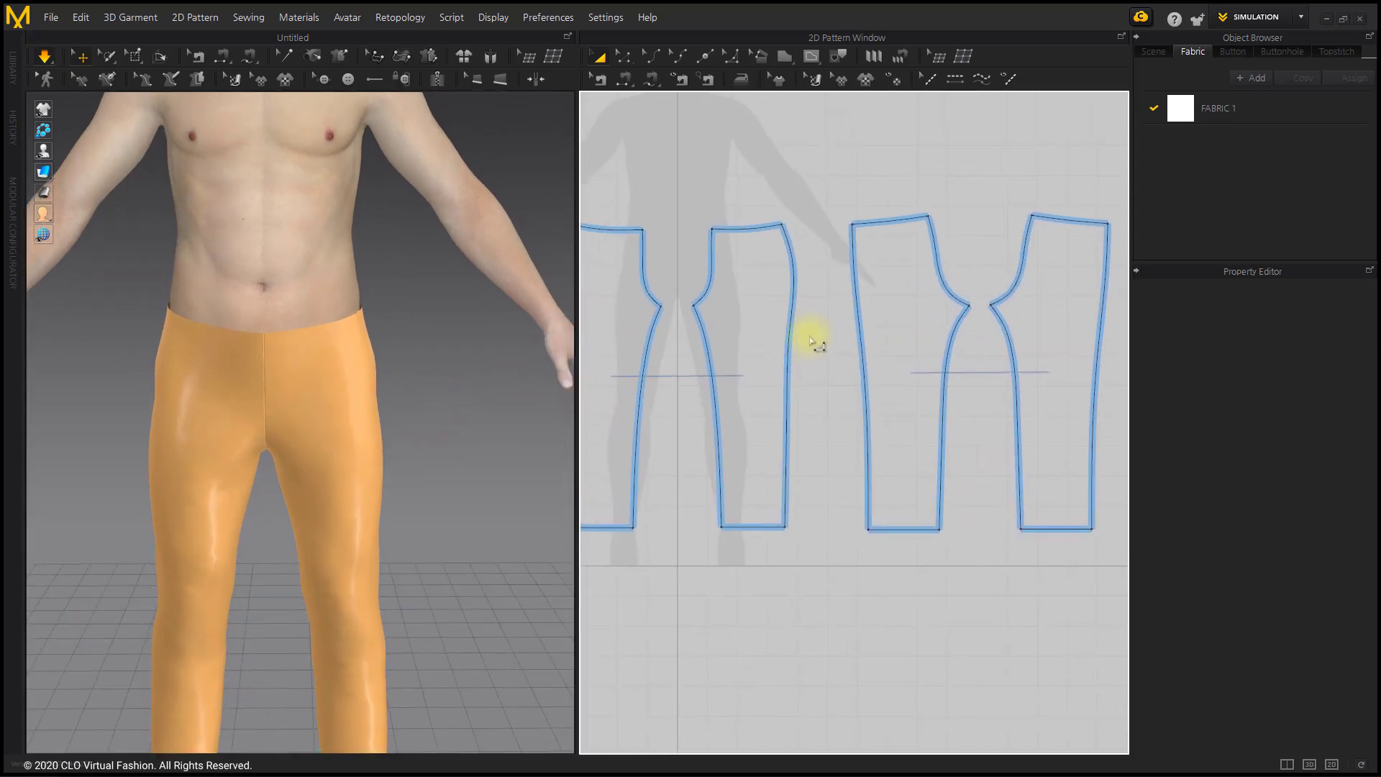
pyautogui.click(625, 56)
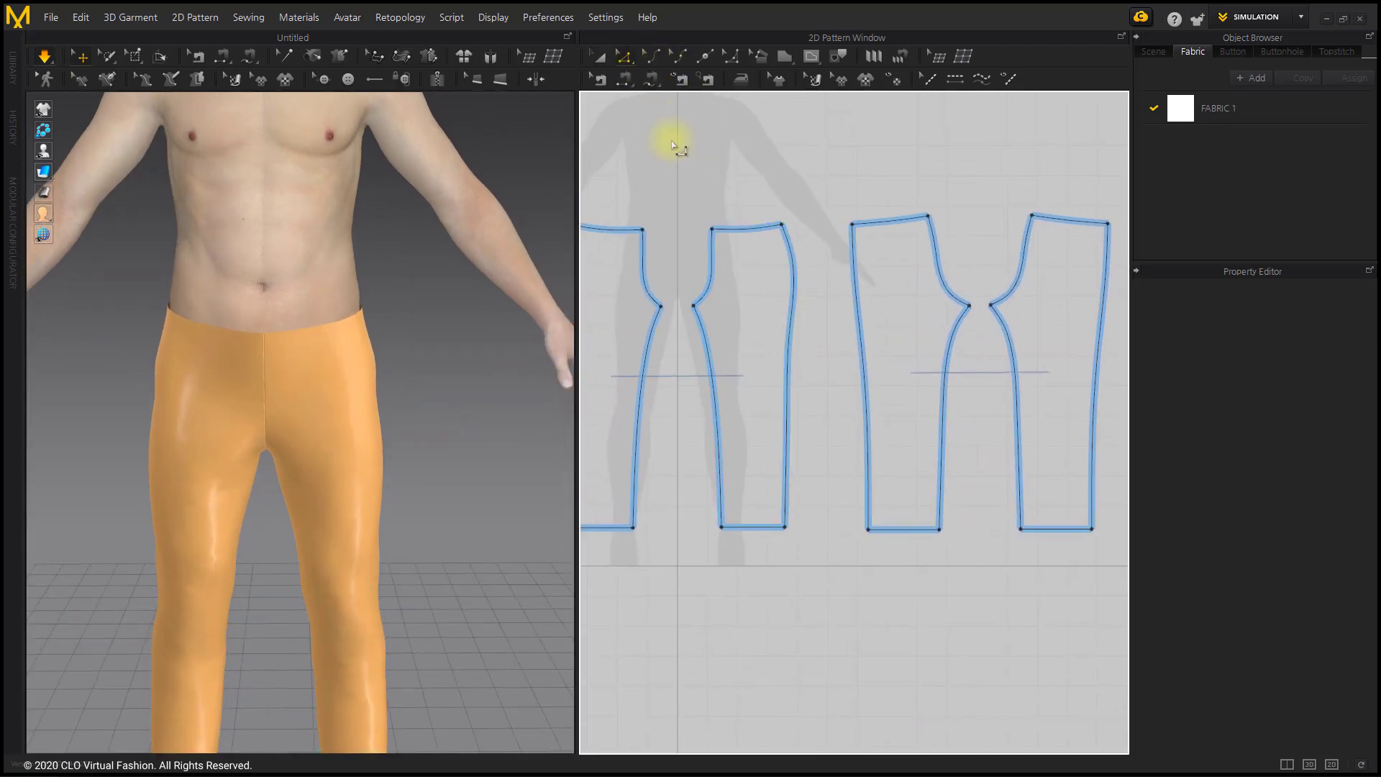
pyautogui.scroll(3, 761, 195)
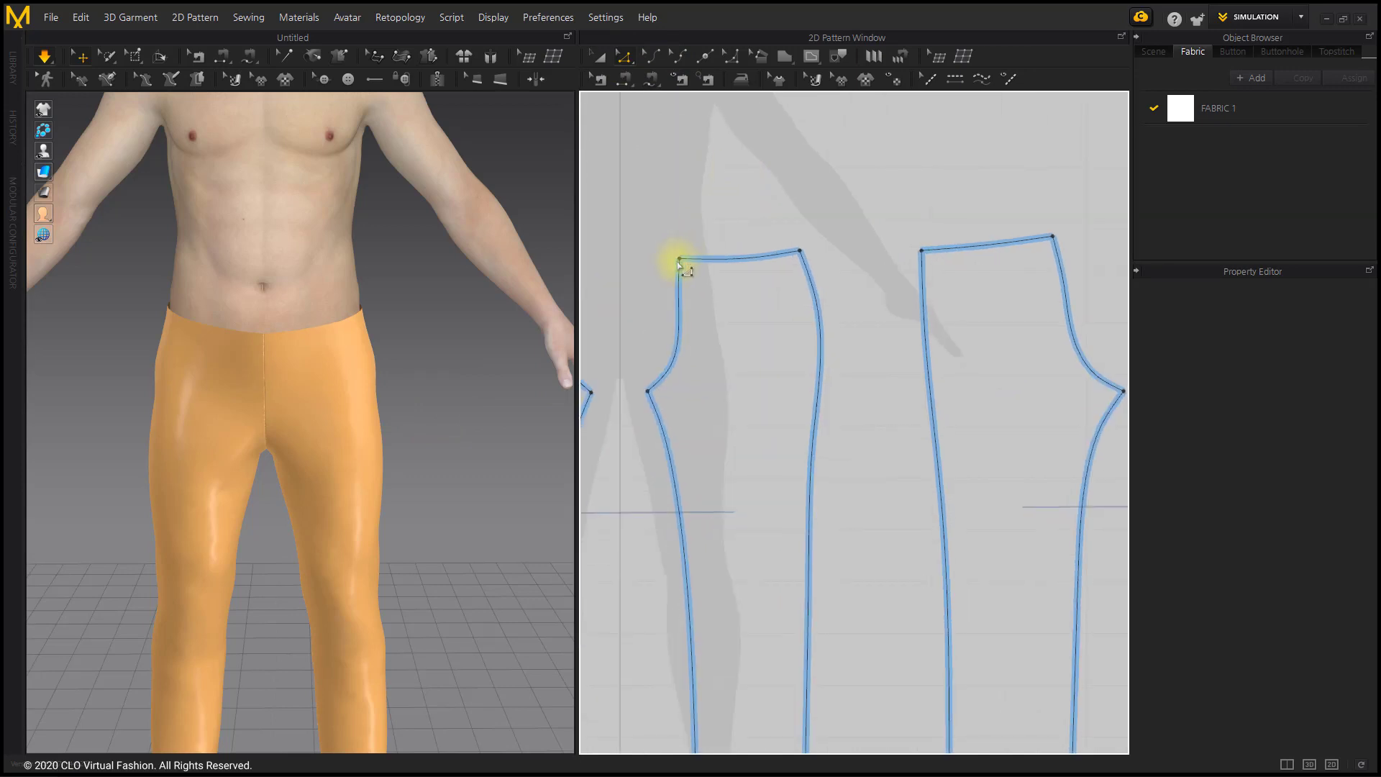
pyautogui.click(680, 260)
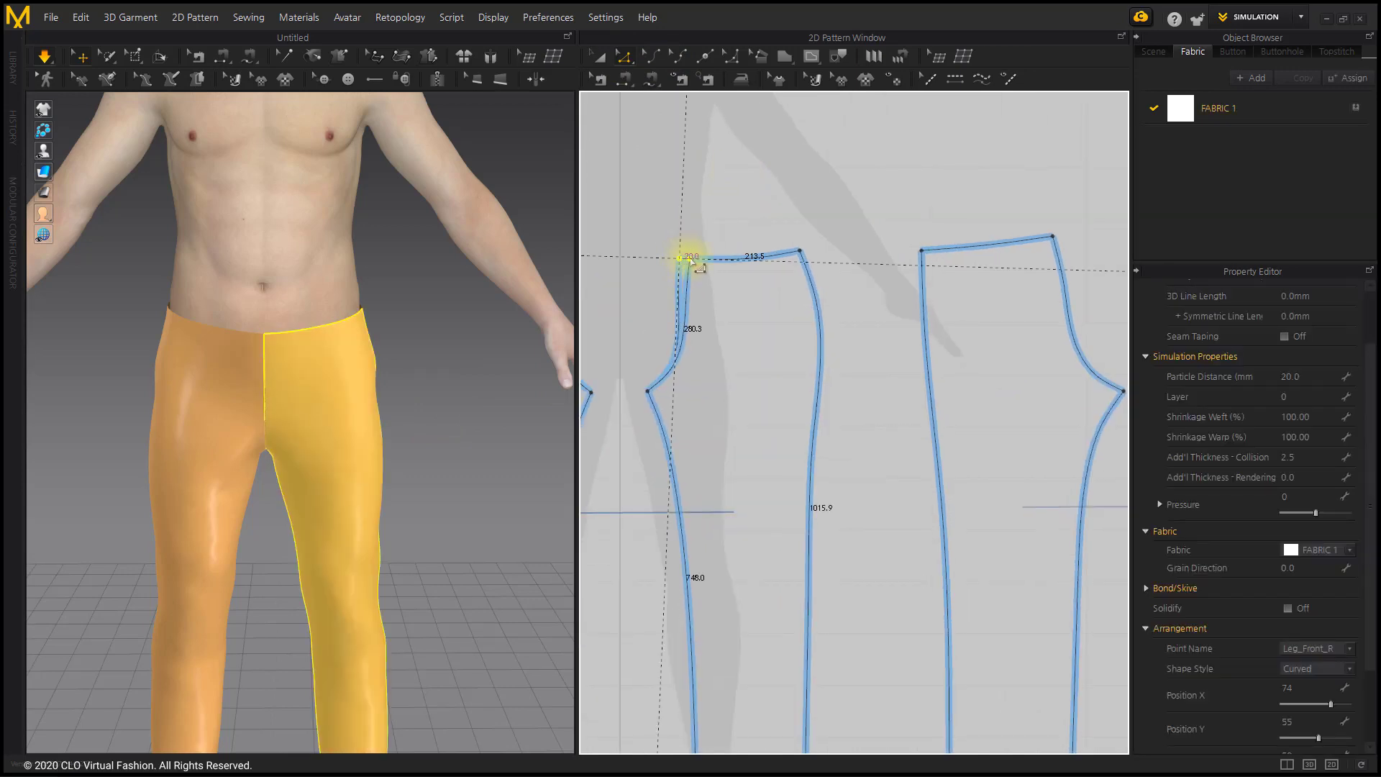
pyautogui.moveTo(692, 262); pyautogui.dragTo(689, 259)
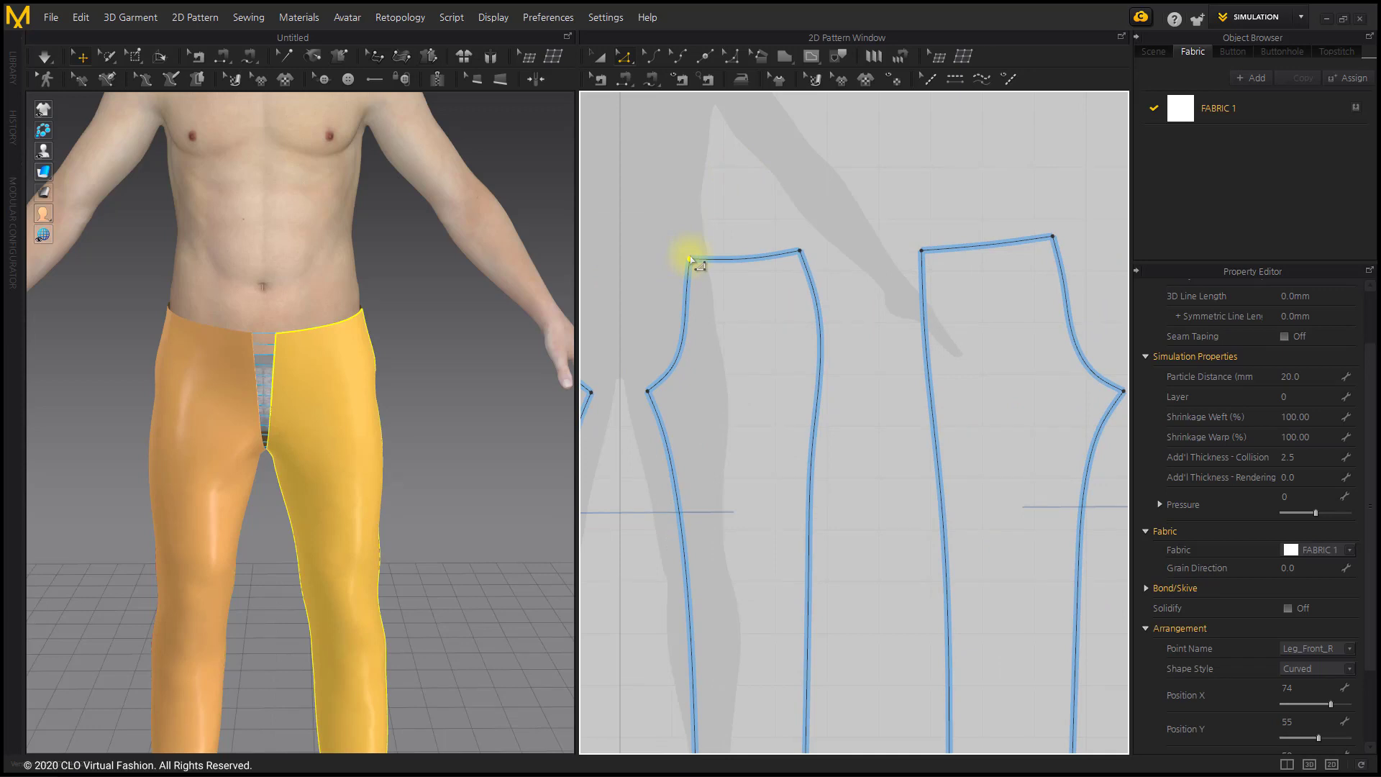
# - Move the centre-back waist corners of the back trouser pieces inward by about 24 mm, then ease them slightly outward
pyautogui.moveTo(472, 338); pyautogui.dragTo(208, 341, button='right')
pyautogui.moveTo(904, 303); pyautogui.dragTo(634, 318, button='right')
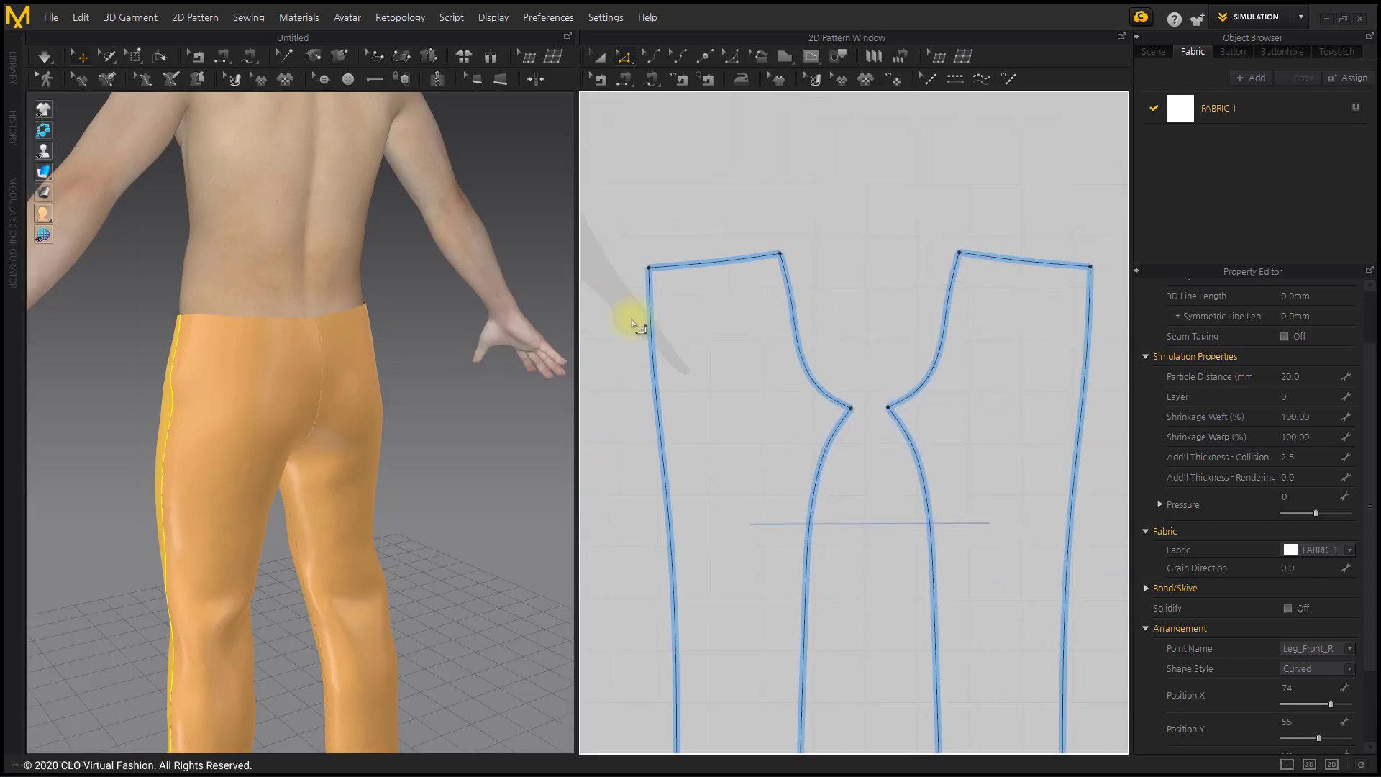
pyautogui.moveTo(781, 254); pyautogui.dragTo(775, 257)
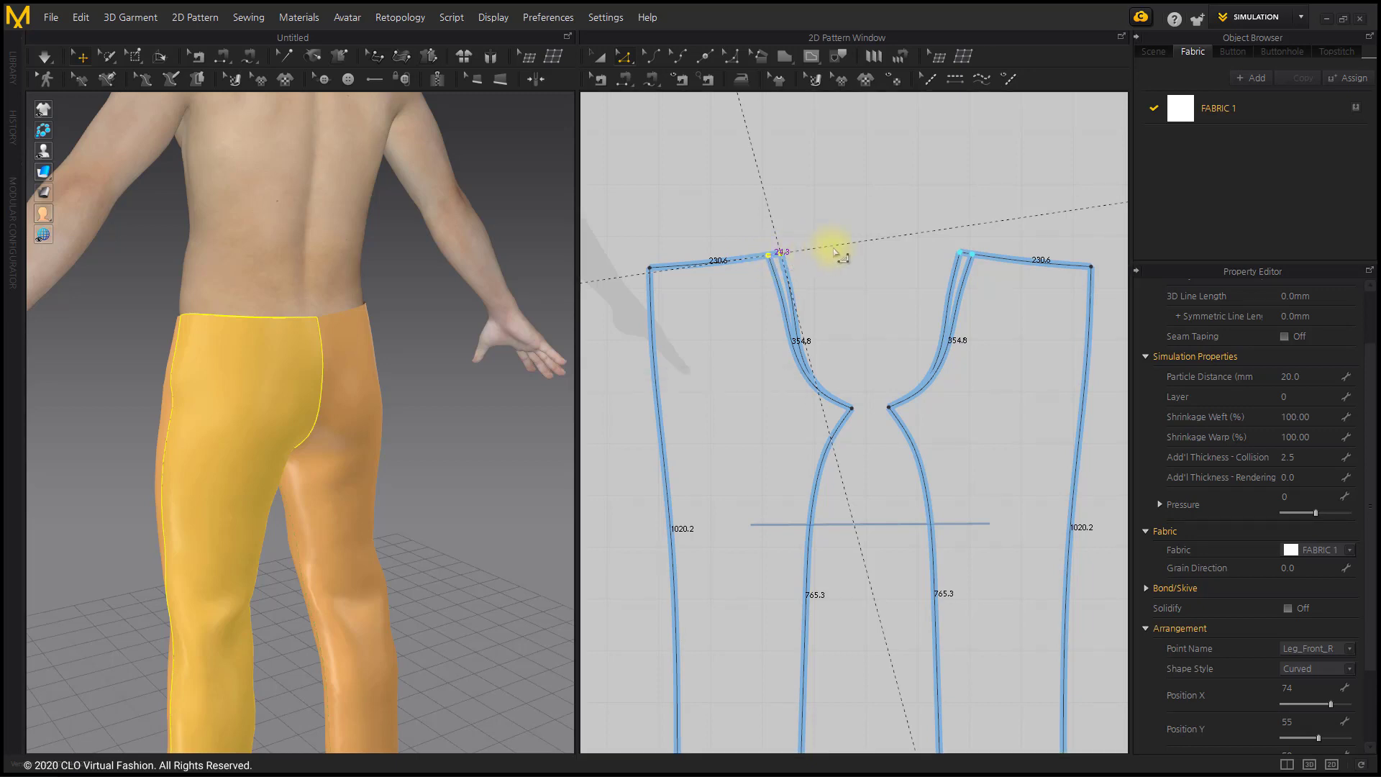
pyautogui.moveTo(837, 252); pyautogui.dragTo(838, 253)
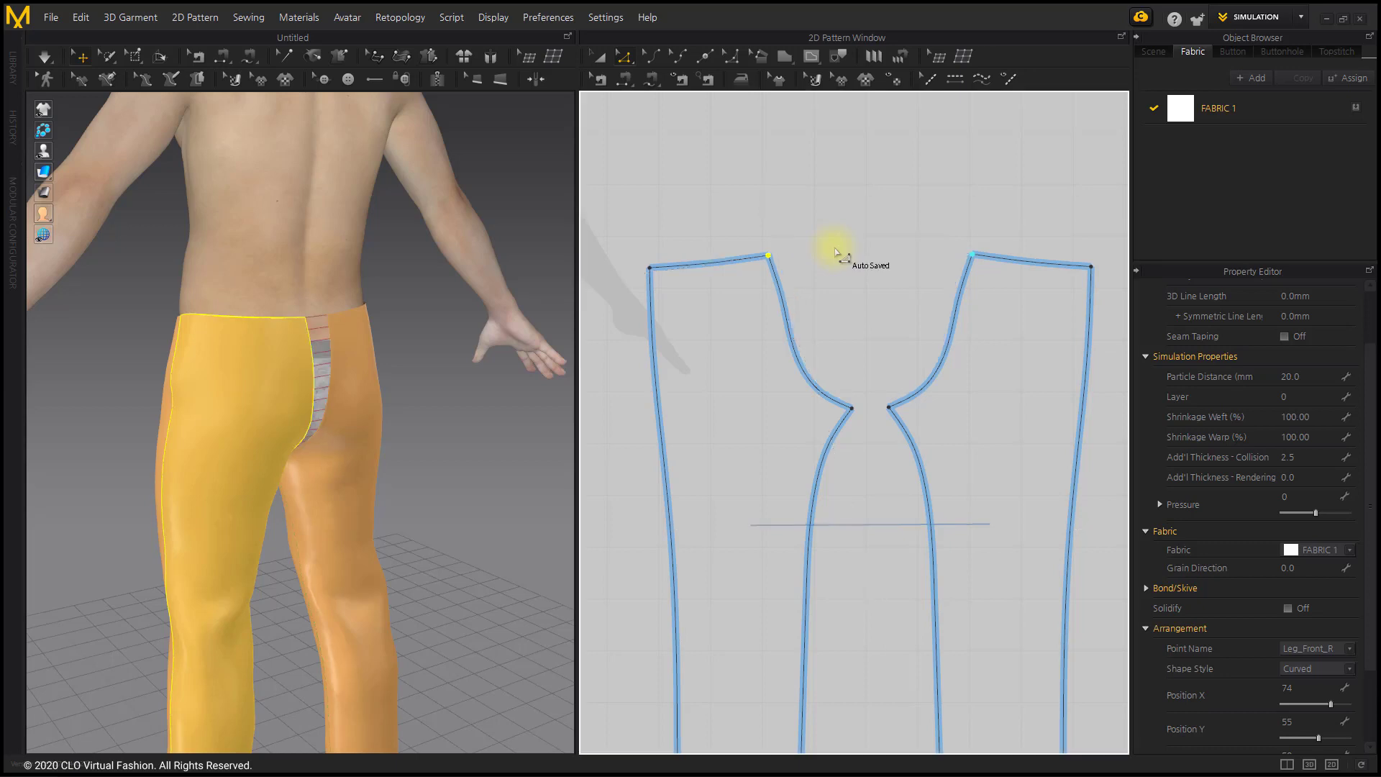
pyautogui.click(837, 254)
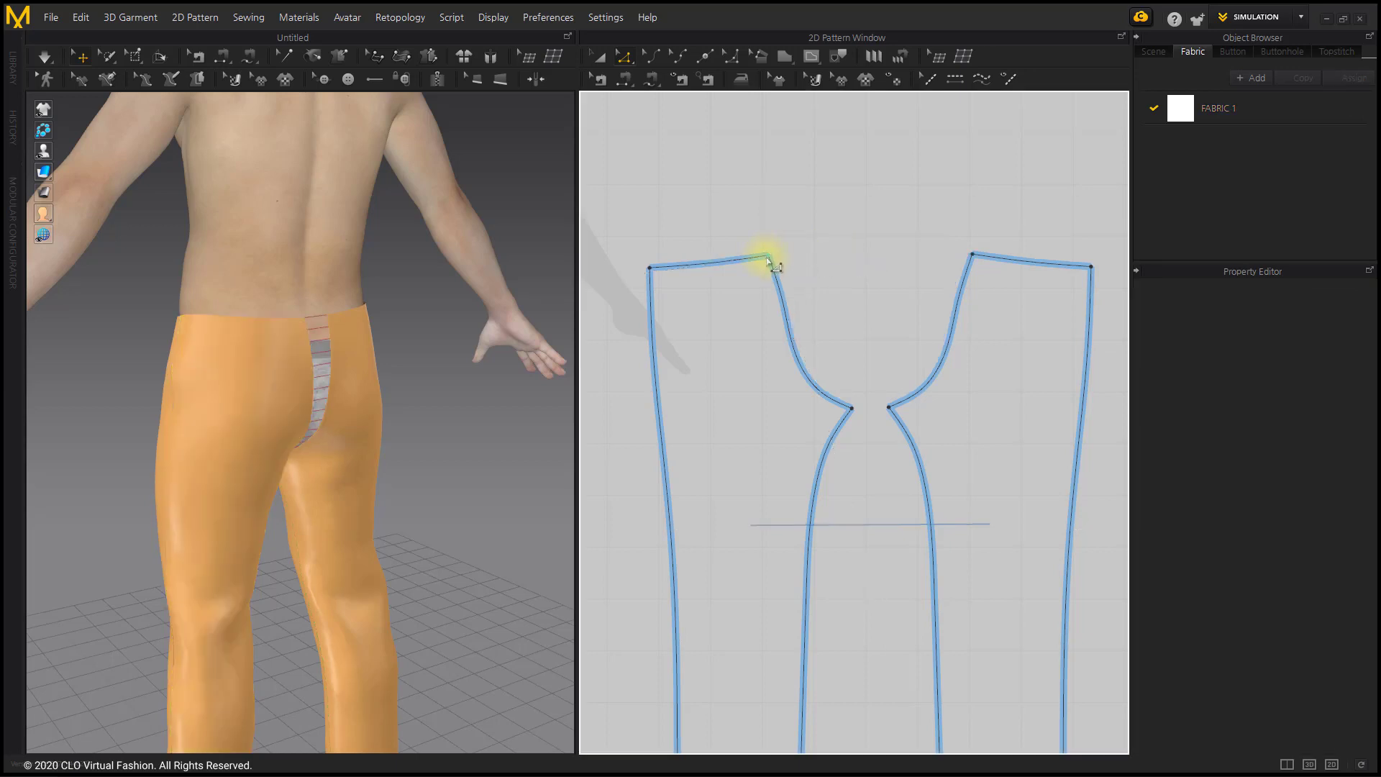
pyautogui.click(769, 257)
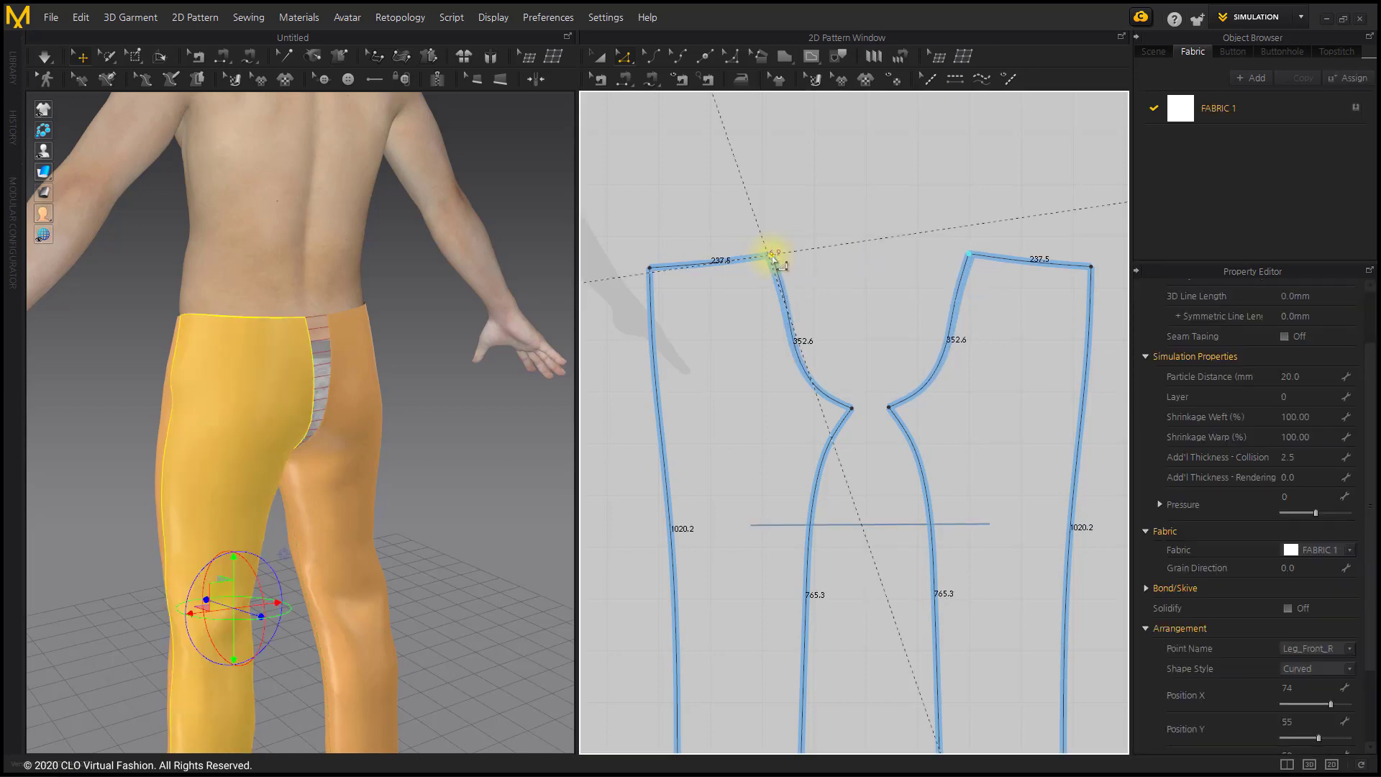
pyautogui.click(838, 256)
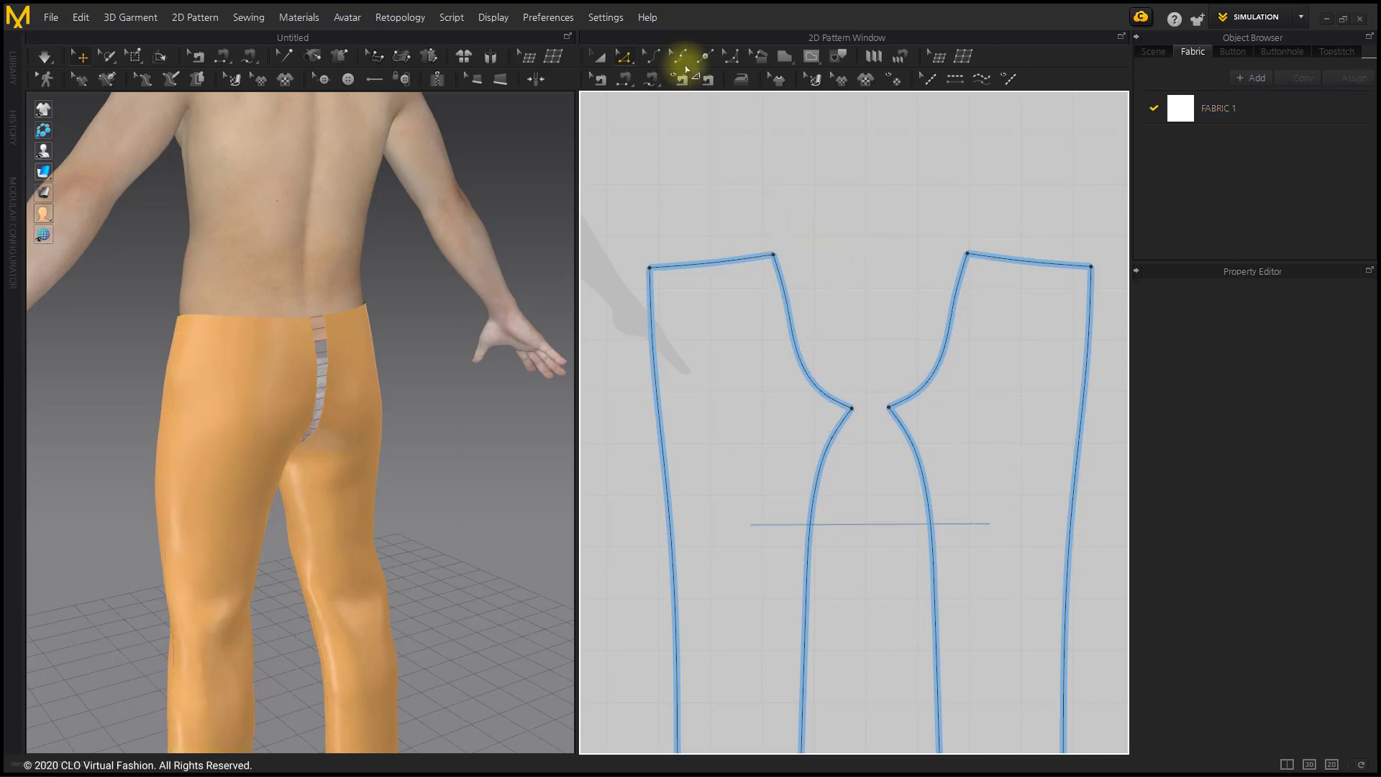
# - Move the back pieces' side waist corners and the upper side-seam curve point inward with Edit Curve Point
pyautogui.click(683, 58)
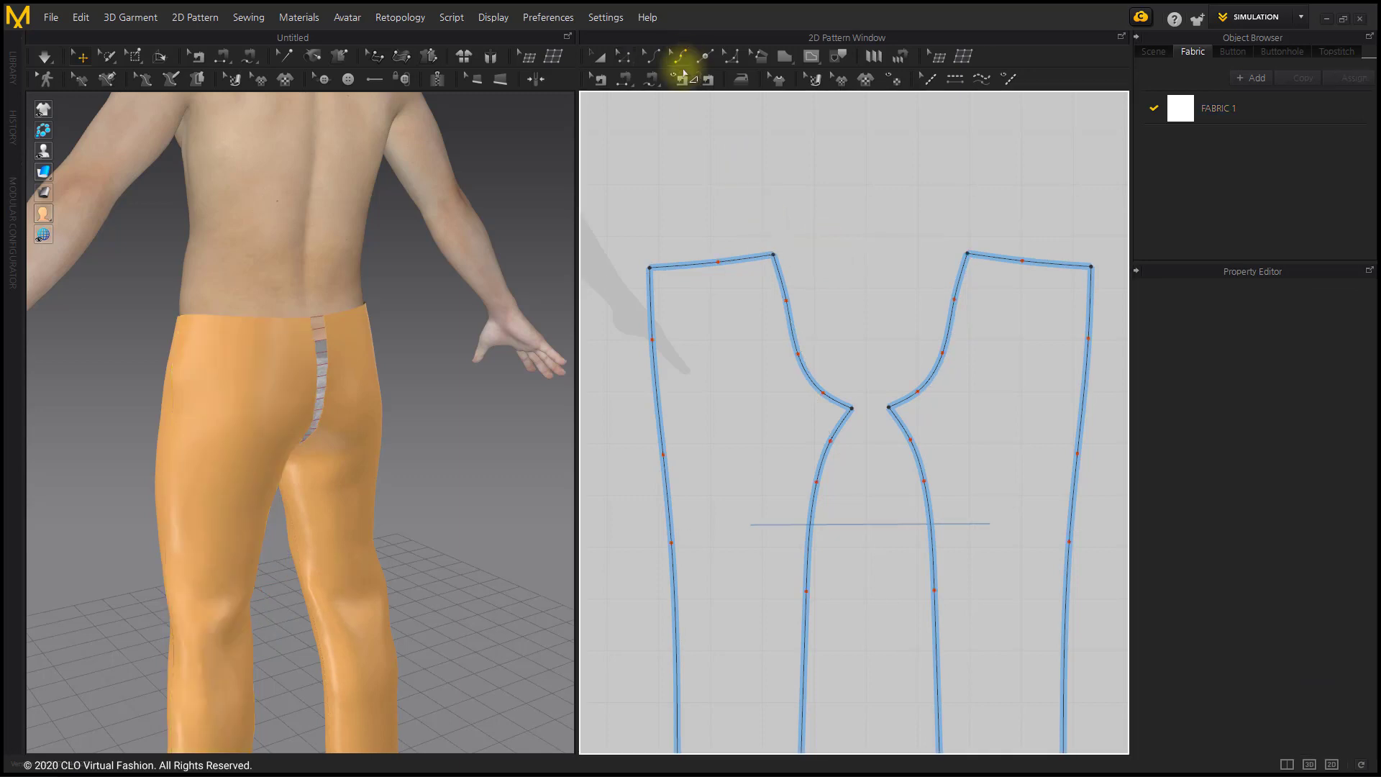
pyautogui.click(652, 270)
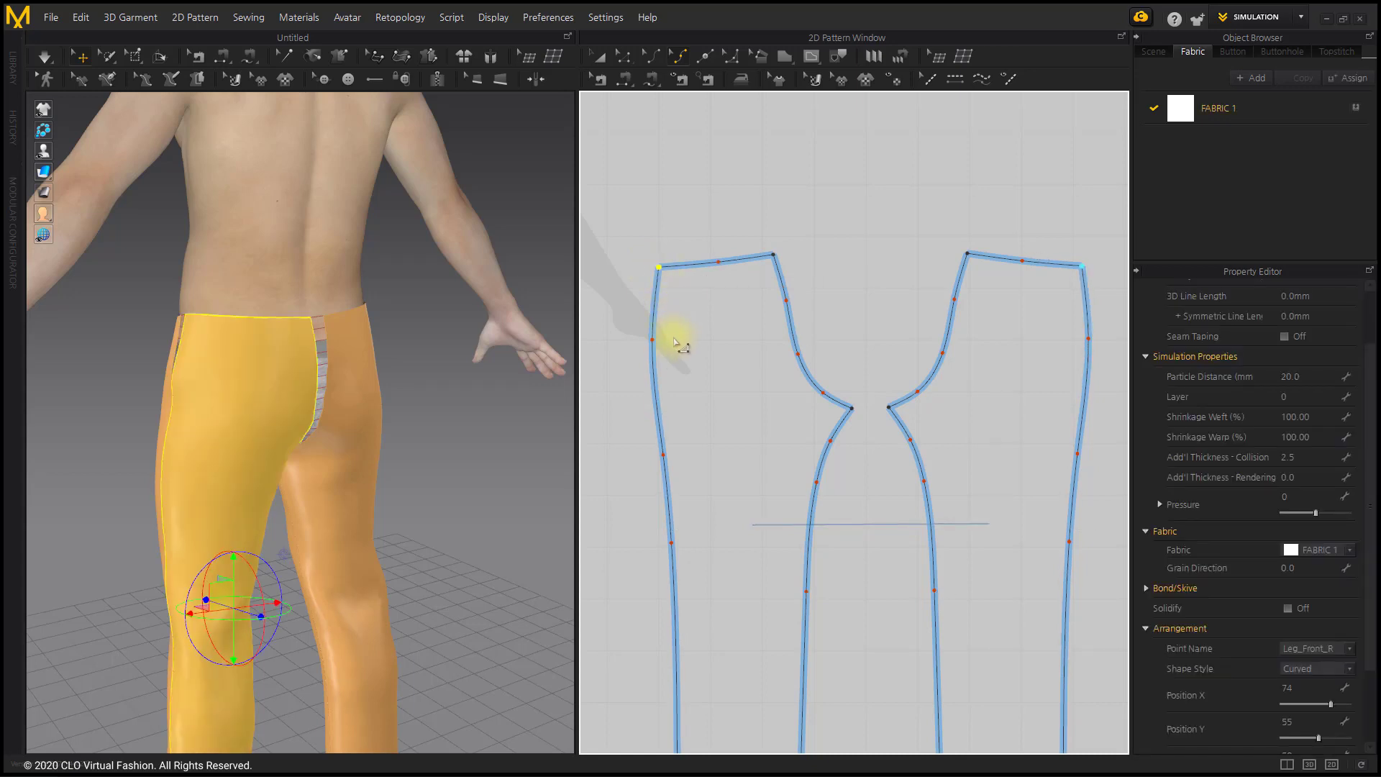
pyautogui.scroll(2, 664, 276)
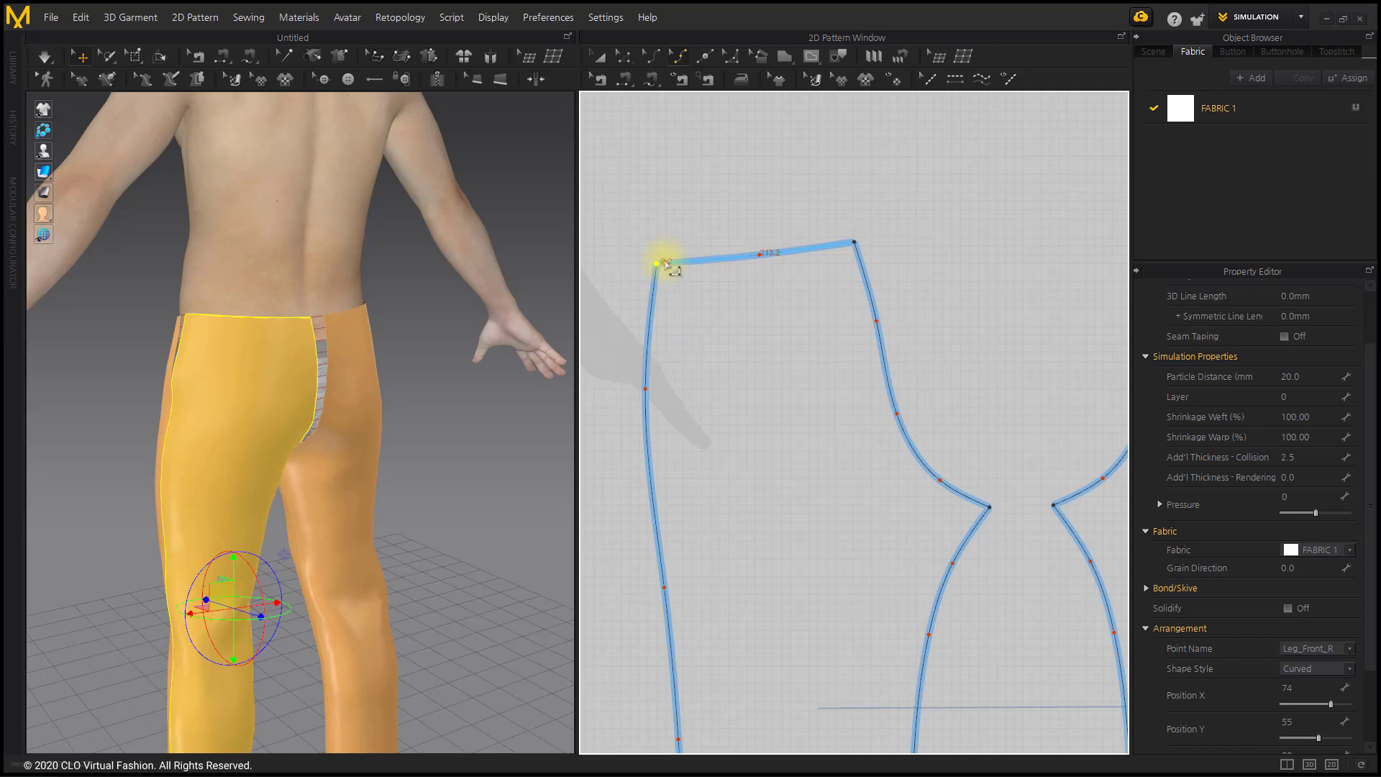
pyautogui.moveTo(657, 266); pyautogui.dragTo(662, 263)
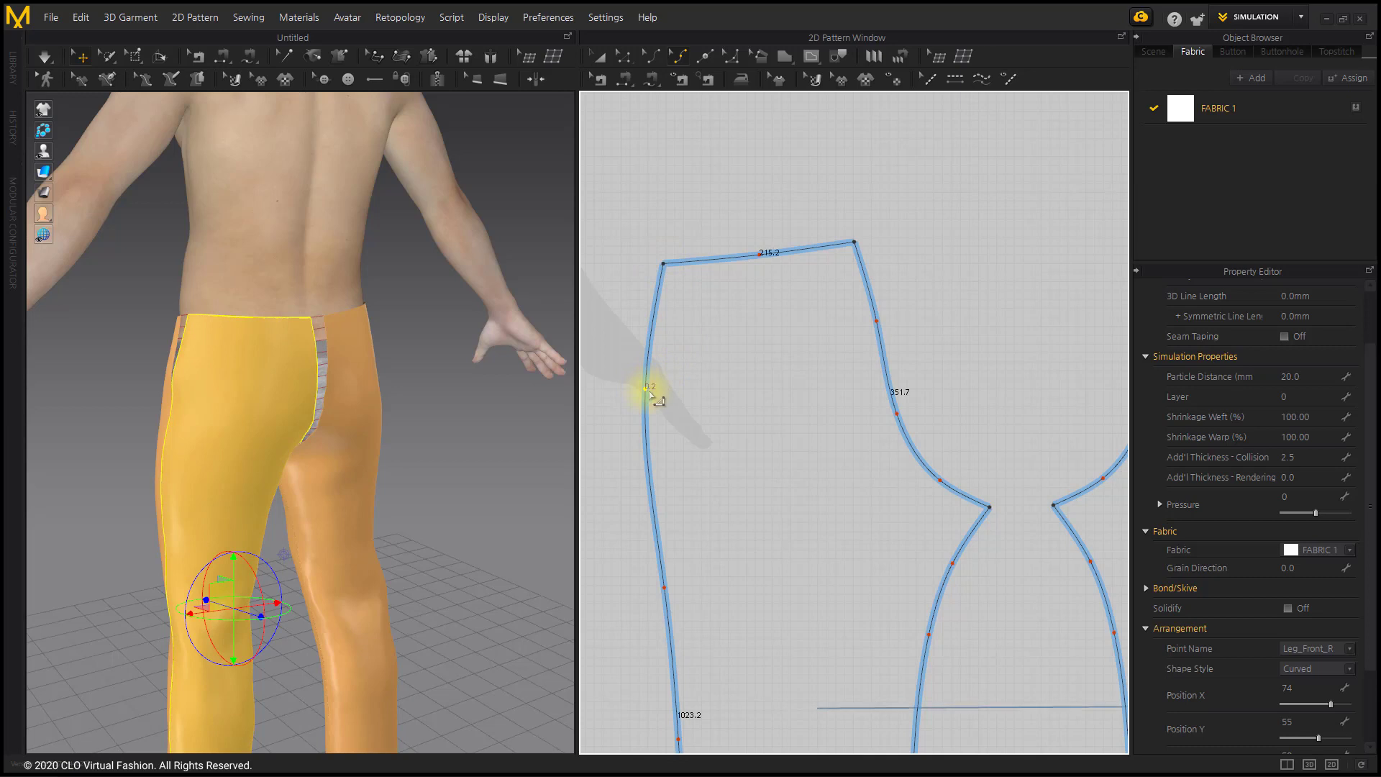
pyautogui.moveTo(651, 392); pyautogui.dragTo(651, 390)
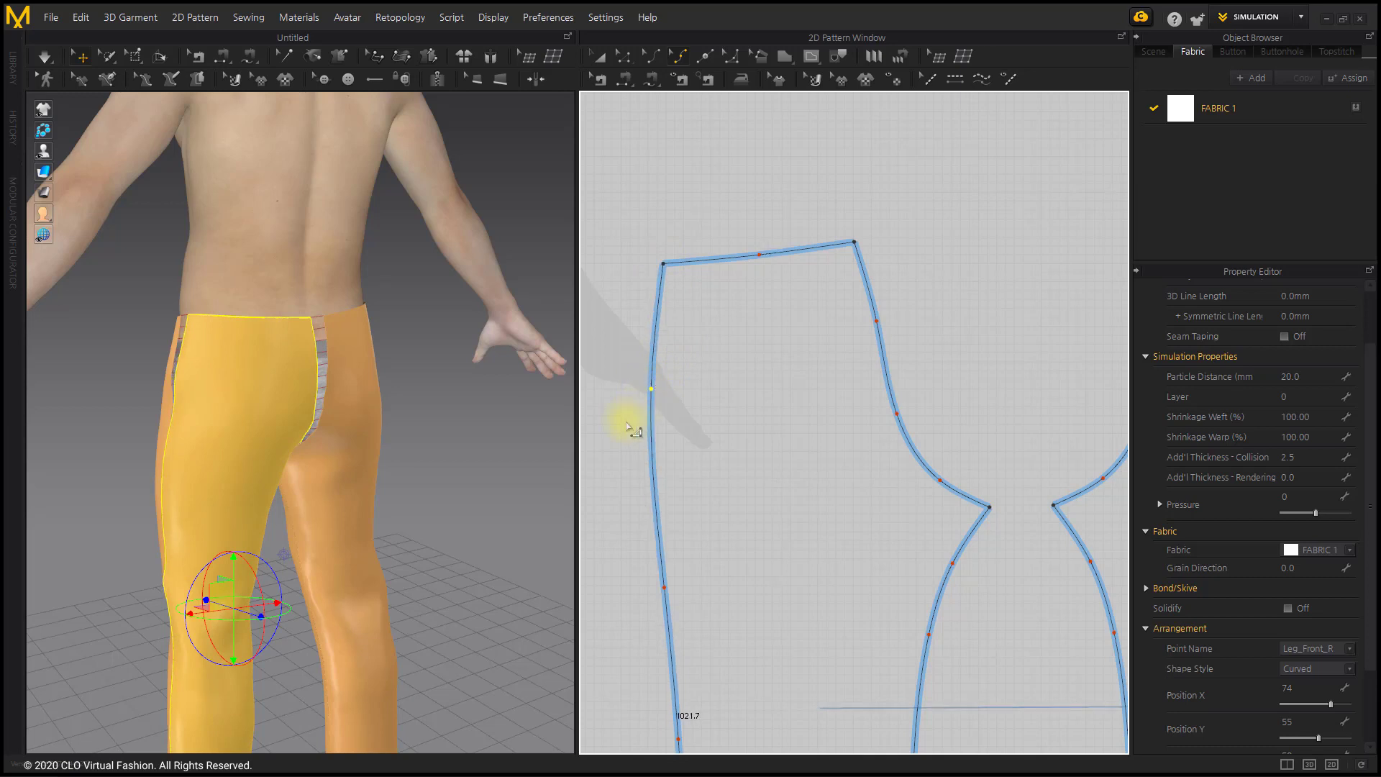
pyautogui.click(626, 425)
pyautogui.scroll(-2, 680, 437)
pyautogui.moveTo(688, 433); pyautogui.dragTo(744, 382, button='middle')
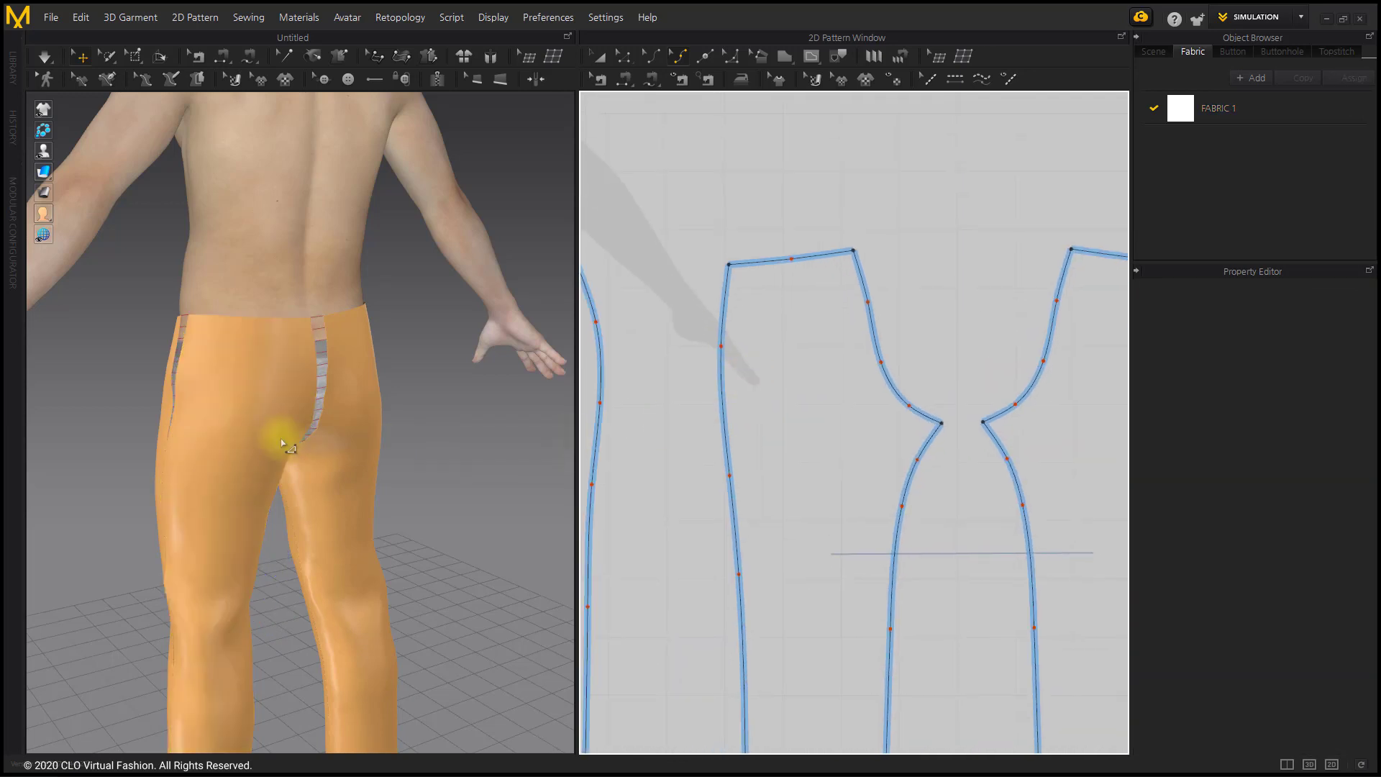
# - Simulate the narrowed waist and check the trousers from the front and back
pyautogui.click(44, 56)
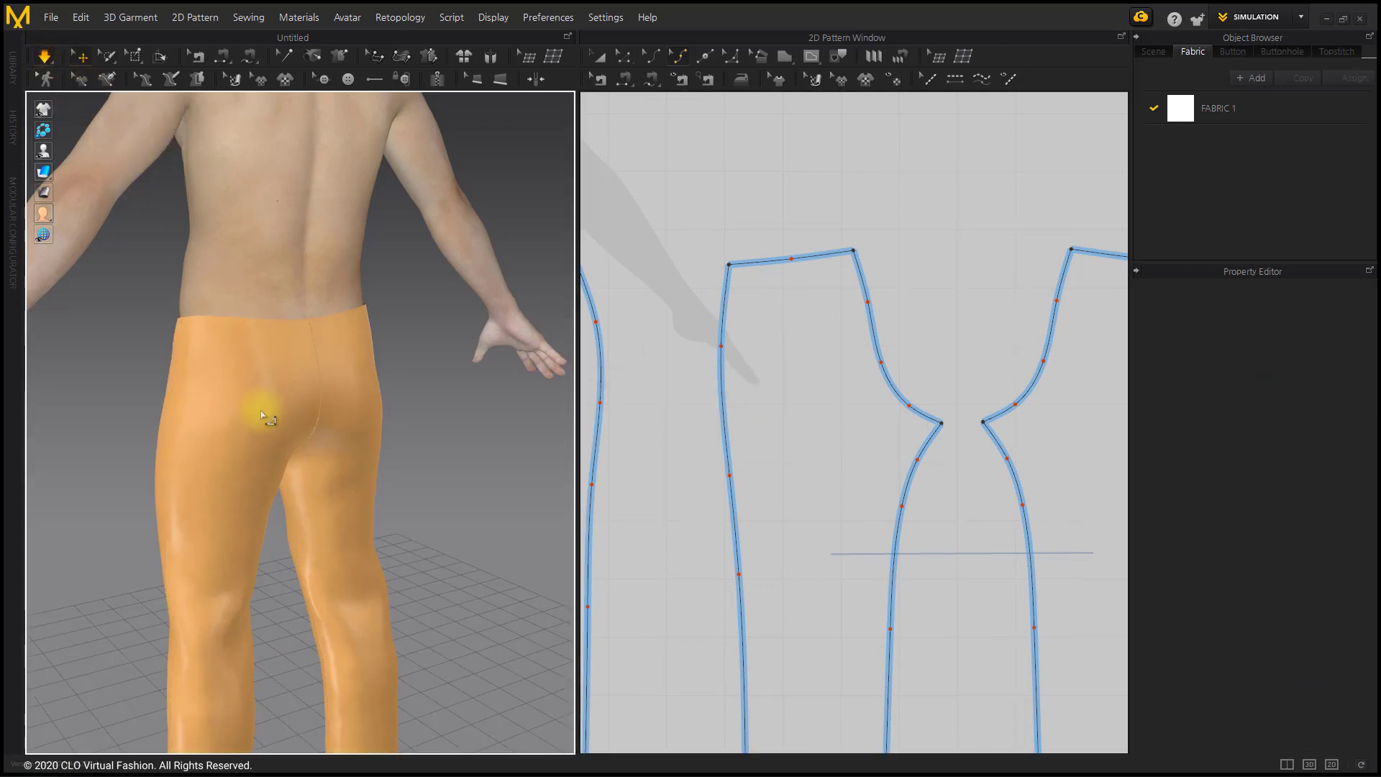
pyautogui.moveTo(236, 394); pyautogui.dragTo(325, 400, button='right')
pyautogui.moveTo(444, 394); pyautogui.dragTo(478, 386, button='right')
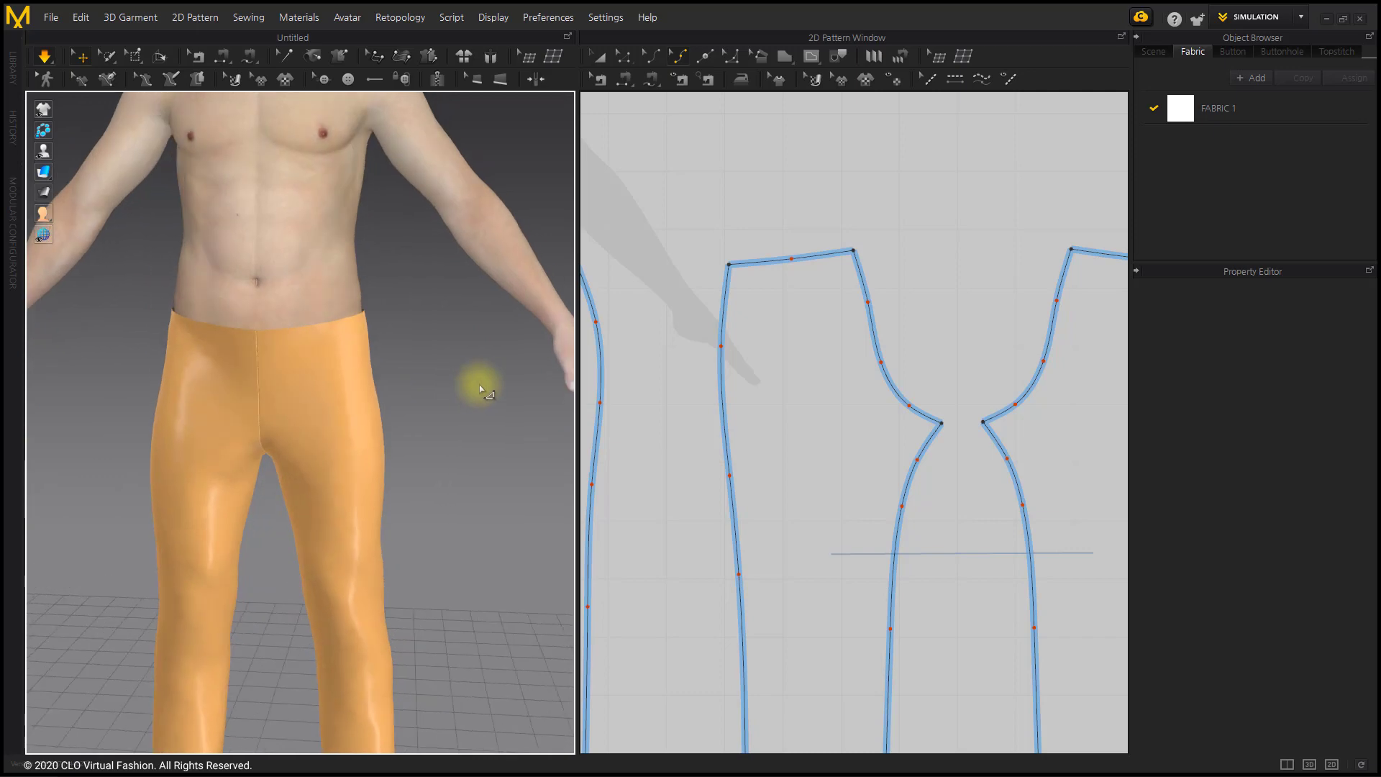
pyautogui.moveTo(379, 416); pyautogui.dragTo(423, 369, button='middle')
pyautogui.moveTo(383, 394); pyautogui.dragTo(364, 348, button='right')
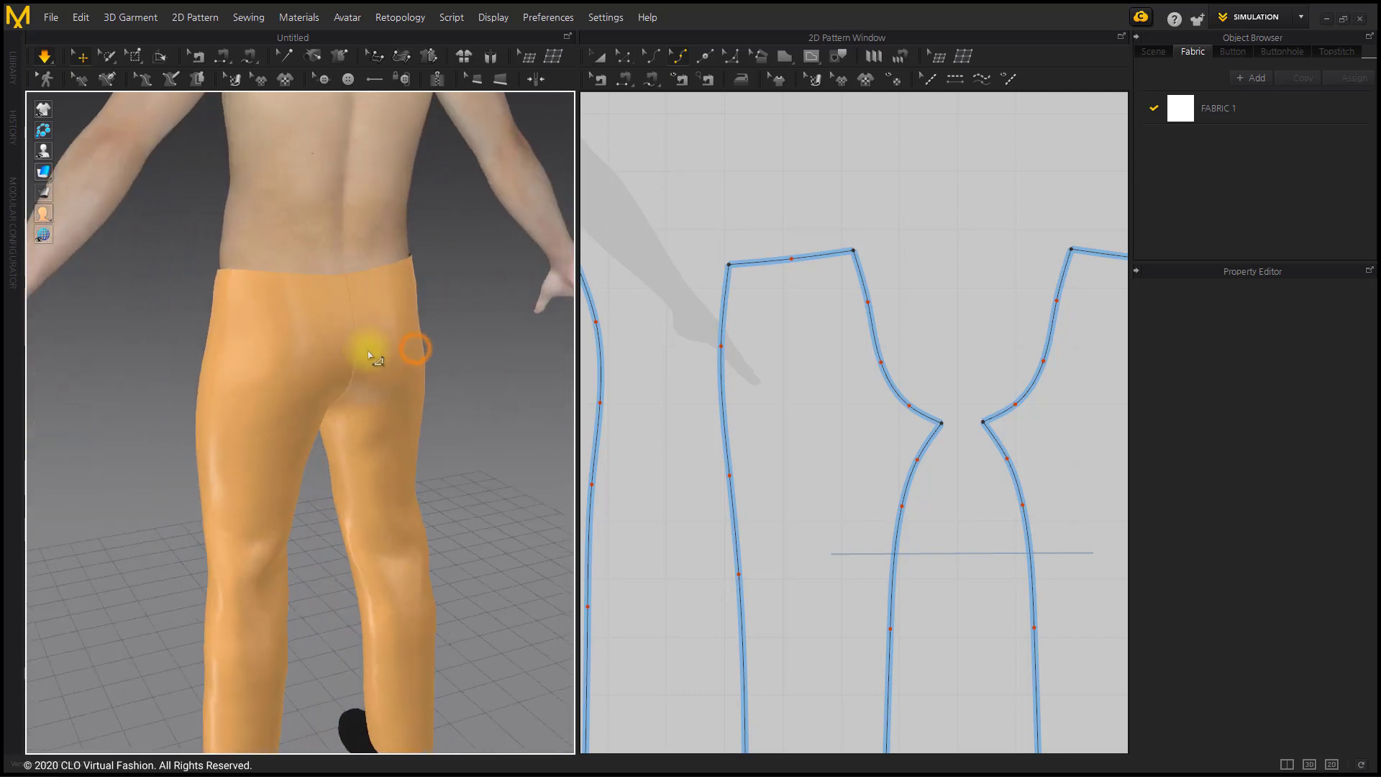
# - Raise the centre-back waist corners of the back trouser pieces slightly with Edit Pattern
pyautogui.click(896, 218)
pyautogui.click(624, 56)
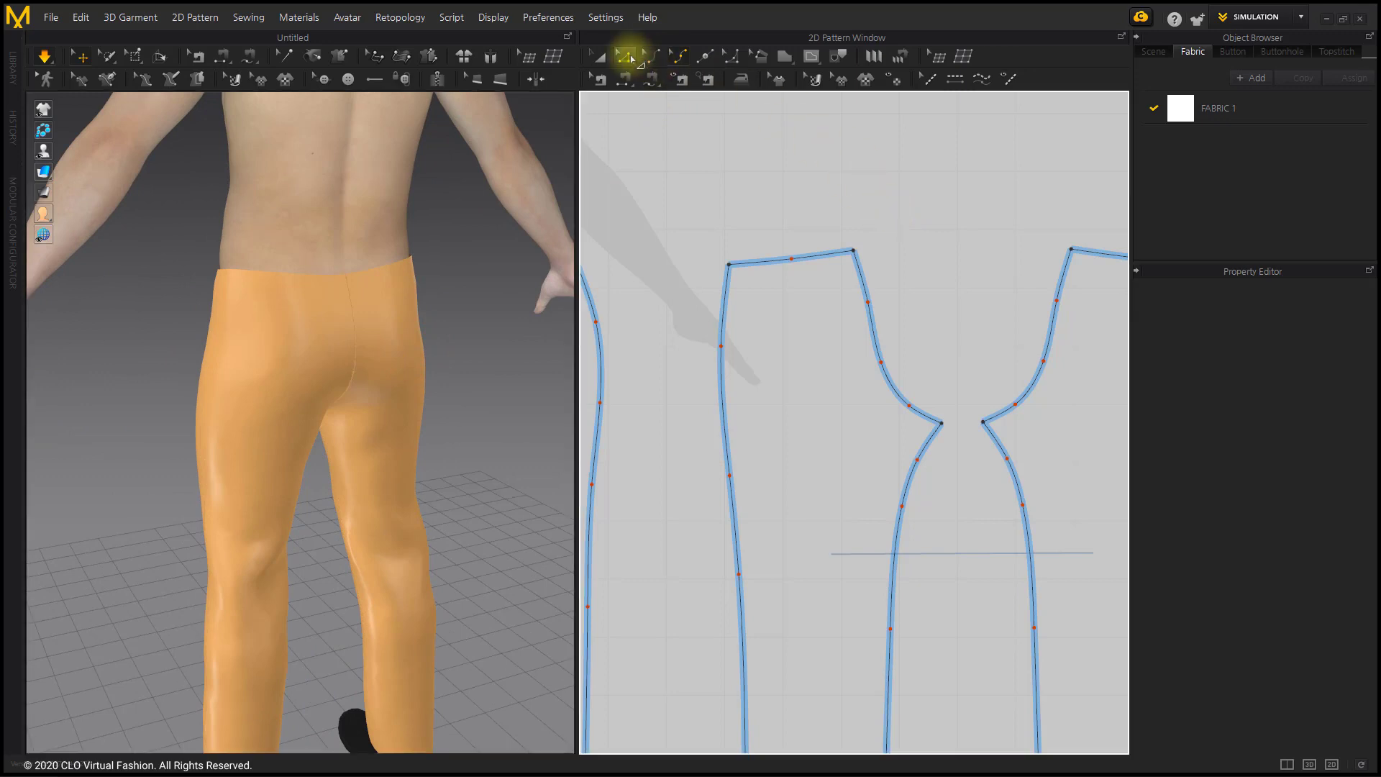
pyautogui.click(854, 250)
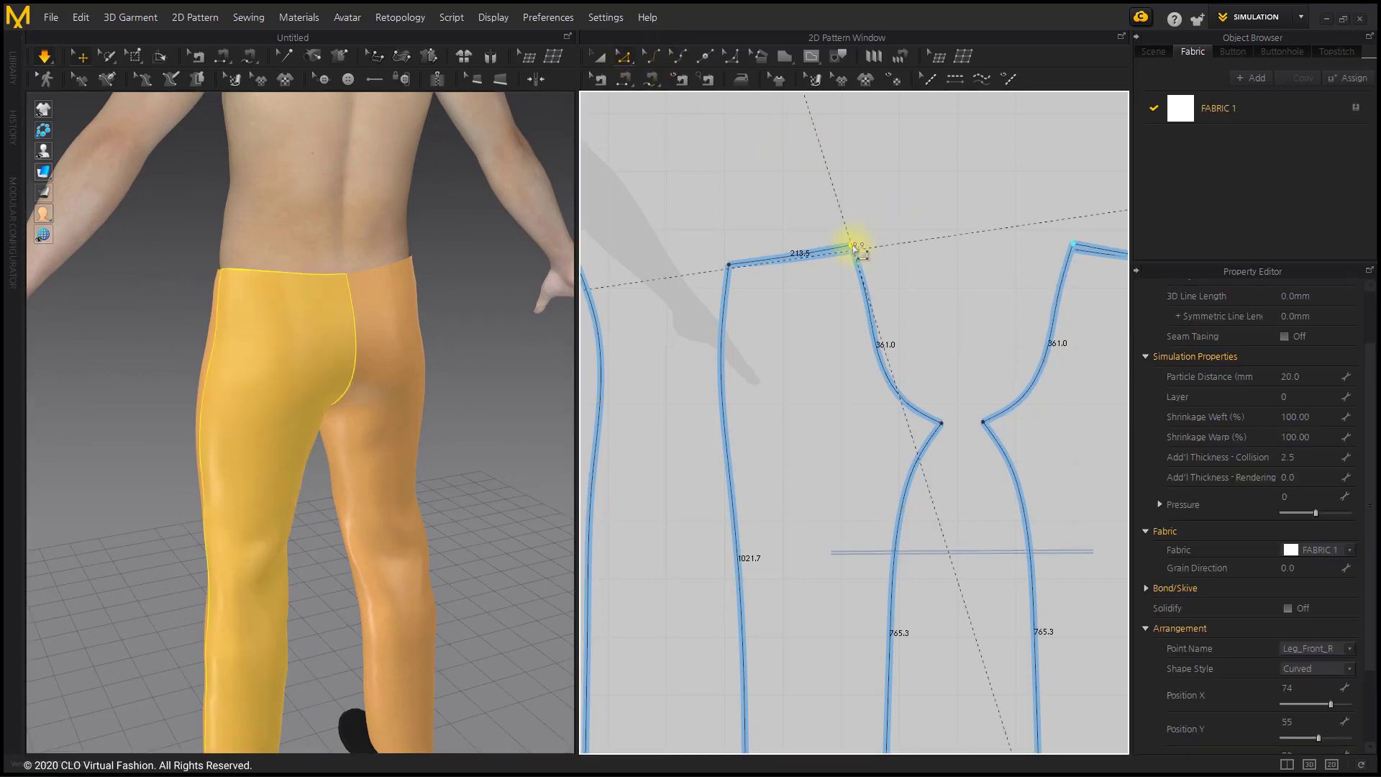
pyautogui.click(265, 553)
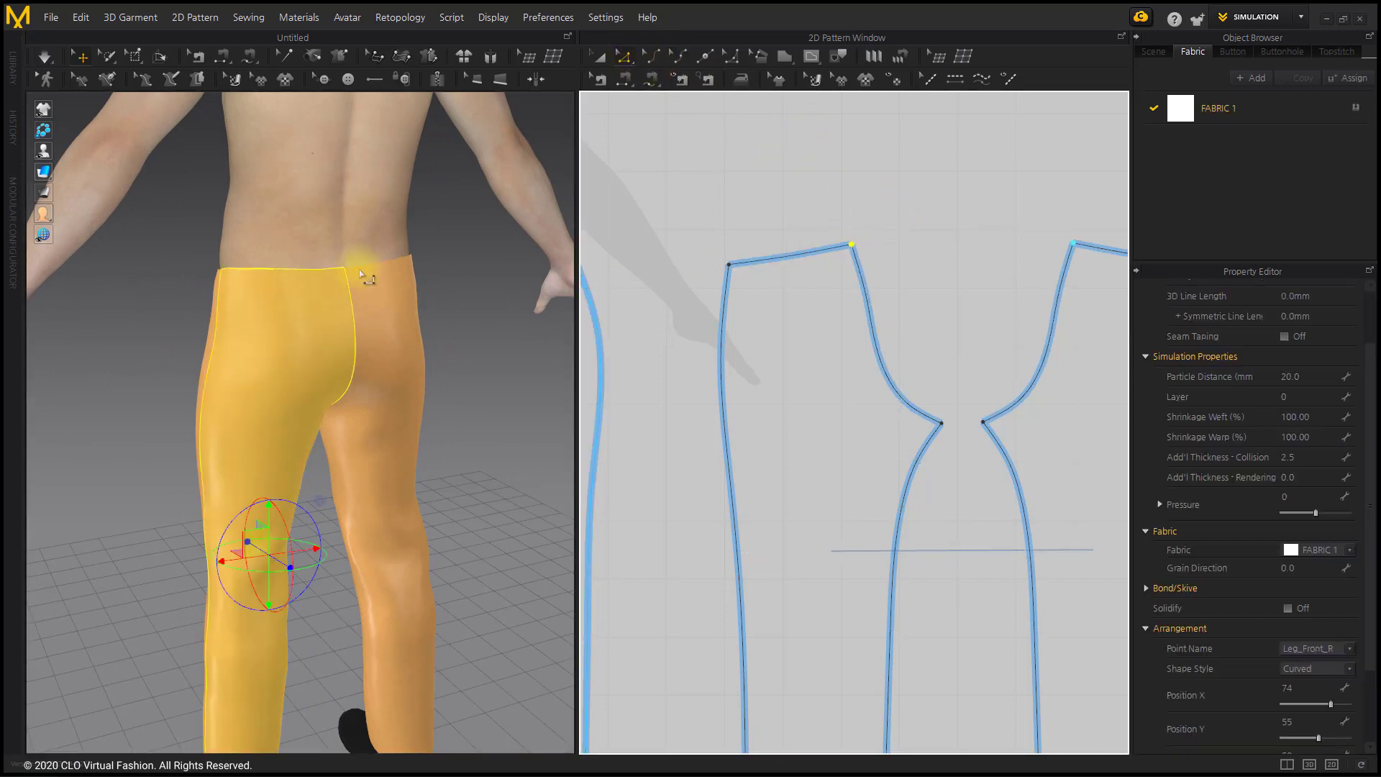
# - Simulate the trousers with the adjusted back waist while viewing the avatar from the front
pyautogui.moveTo(308, 315); pyautogui.dragTo(509, 373, button='right')
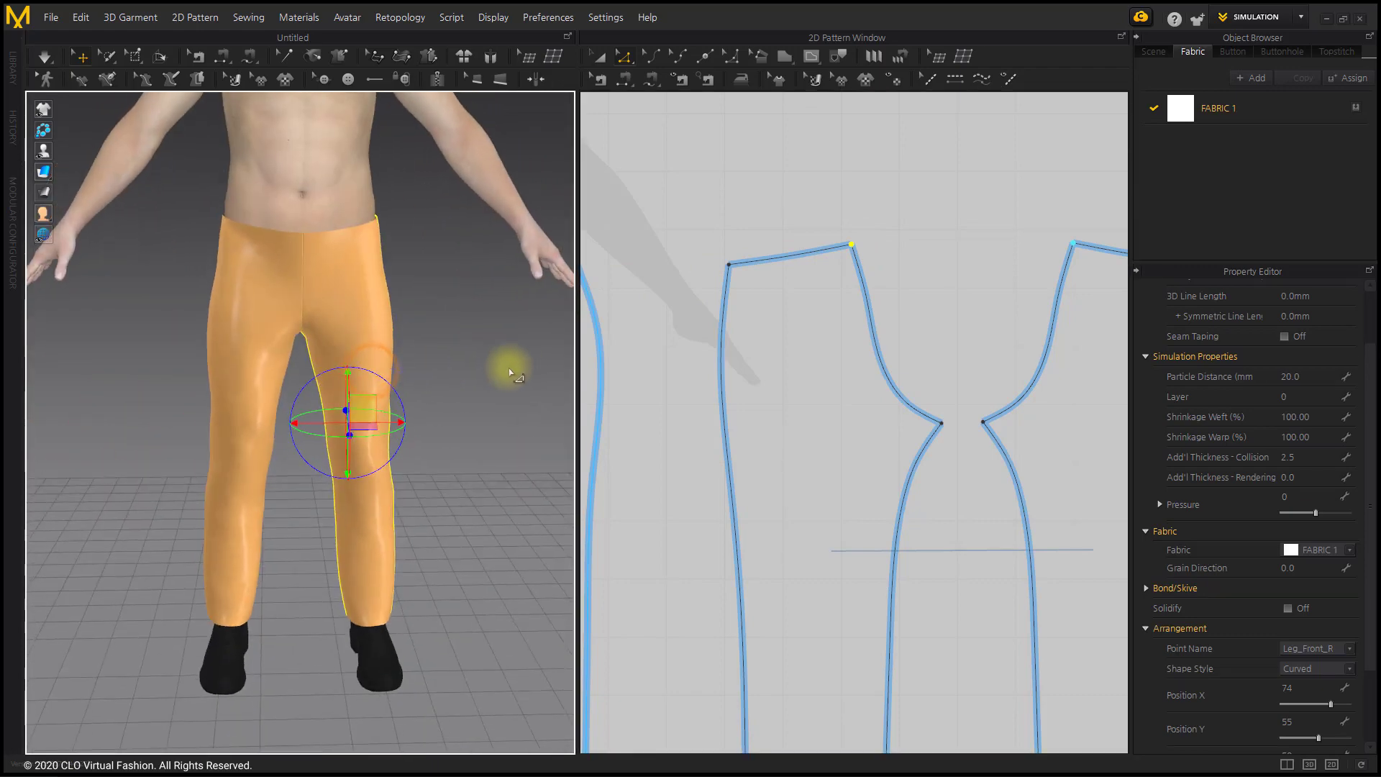
pyautogui.click(44, 57)
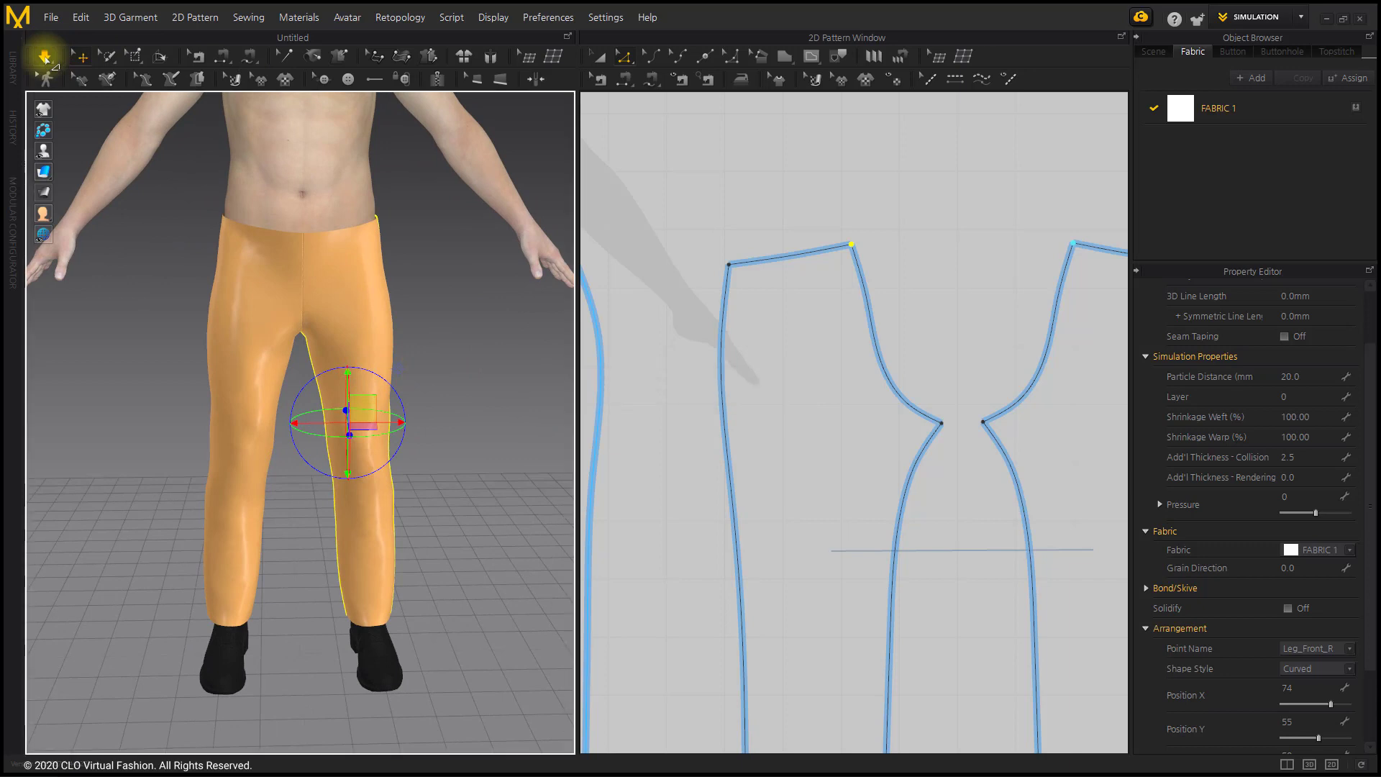
pyautogui.click(428, 317)
pyautogui.moveTo(413, 287); pyautogui.dragTo(409, 284, button='right')
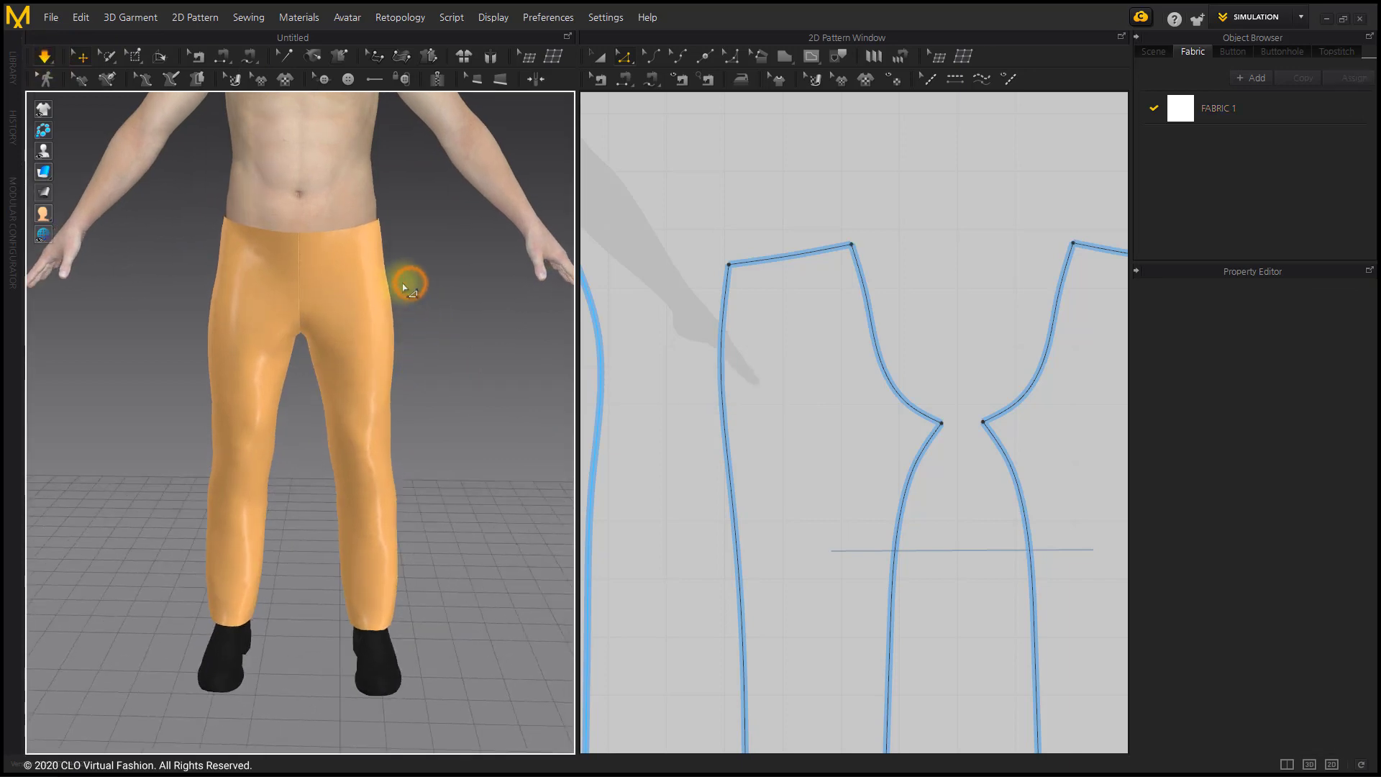
# - Display the trouser fabric as translucent to check the fit, then restore the opaque display
pyautogui.moveTo(43, 171)
pyautogui.click(105, 173)
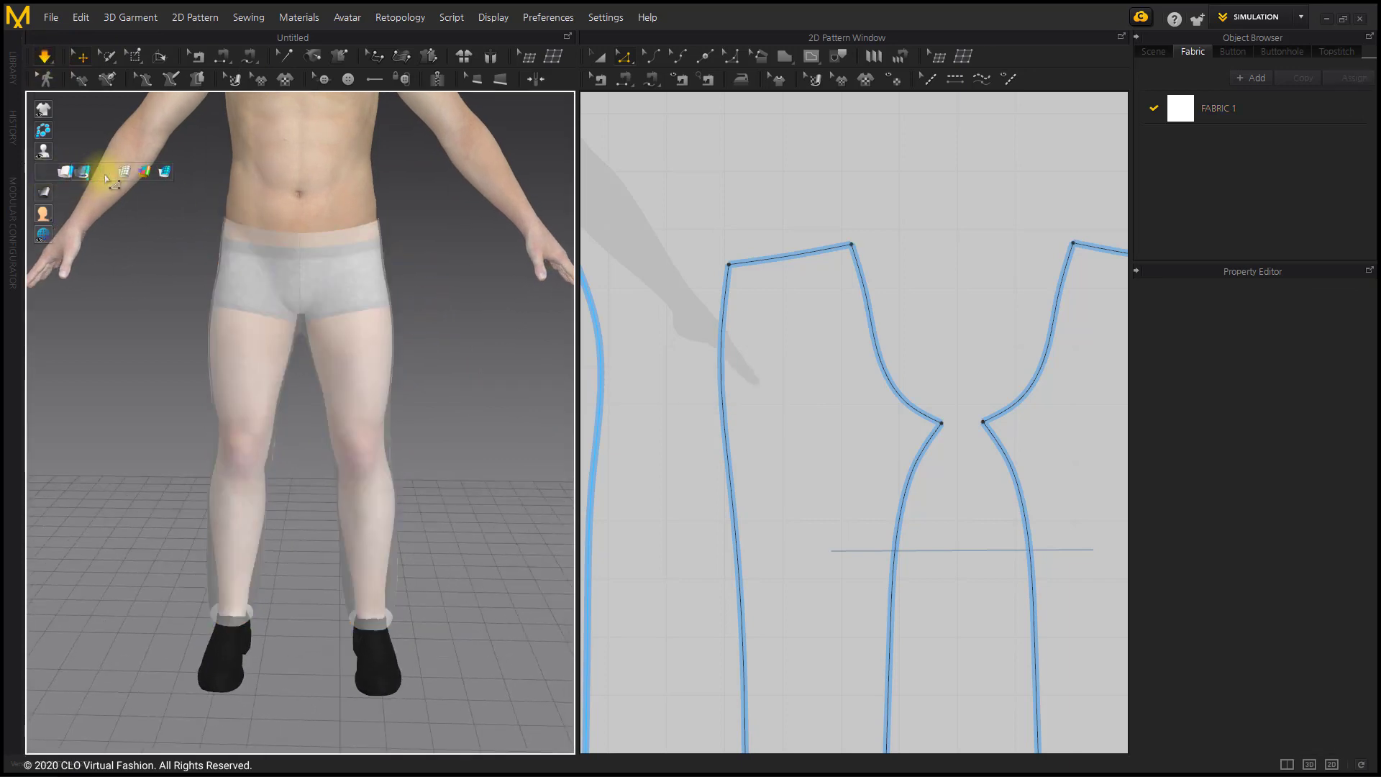
pyautogui.click(103, 174)
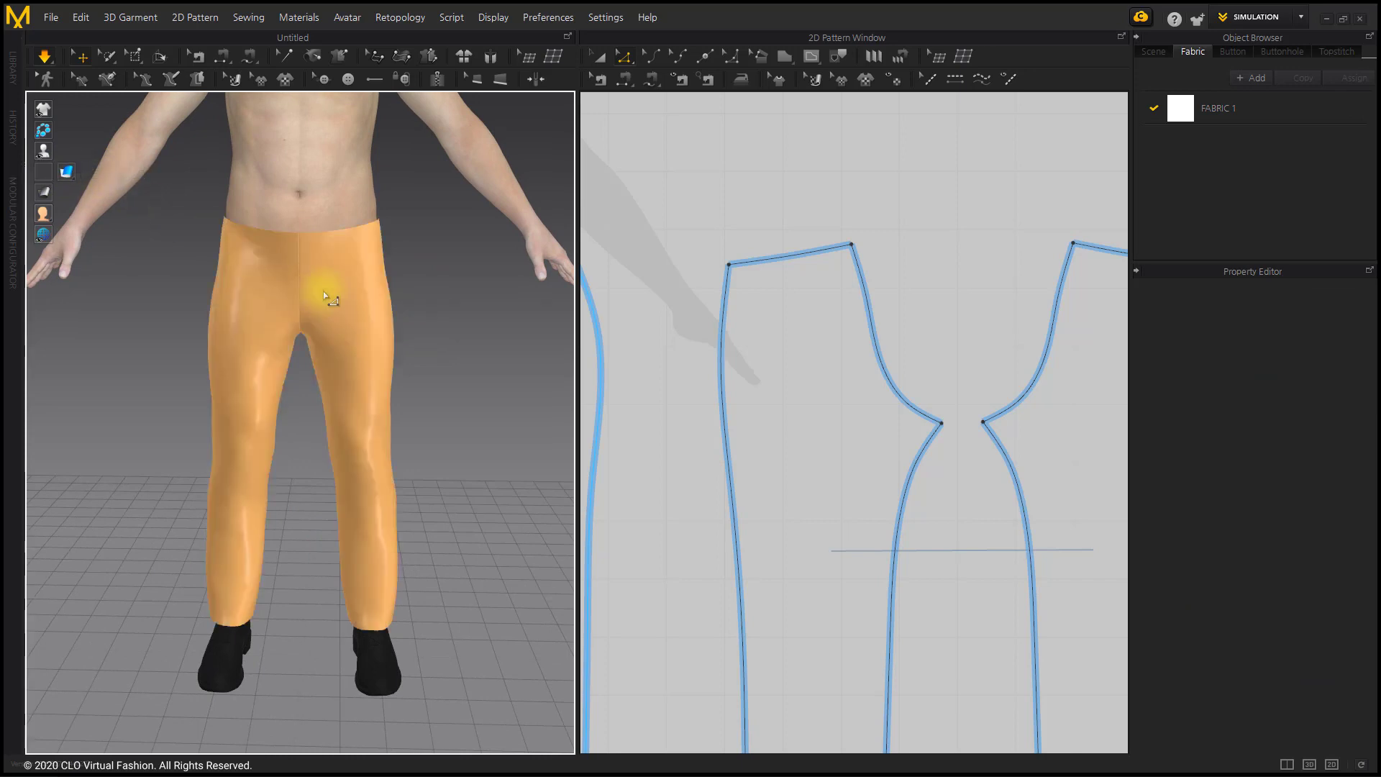
# - Stop the simulation, select all four trouser pieces and move them slightly upward on the avatar
pyautogui.click(44, 56)
pyautogui.scroll(-3, 809, 386)
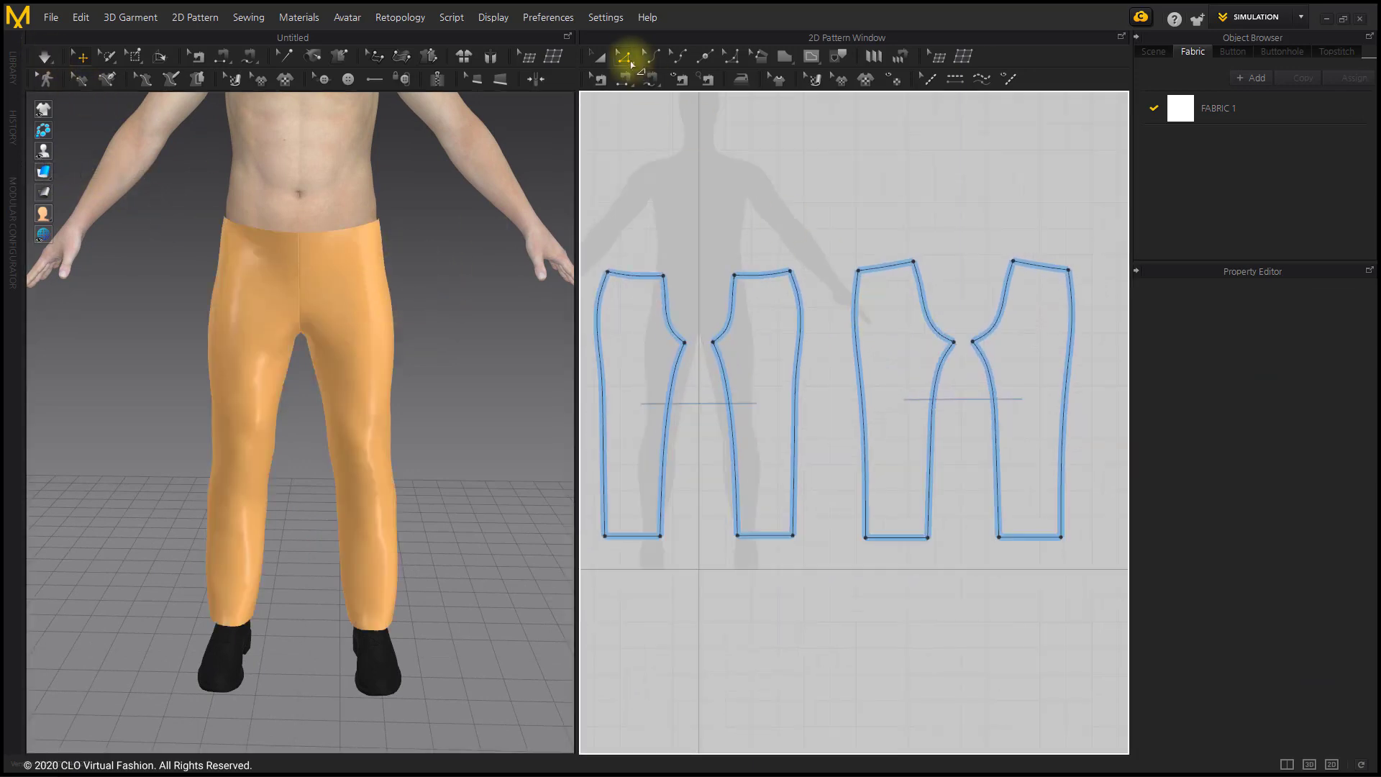
pyautogui.click(600, 57)
pyautogui.hotkey('ctrl', 'a')
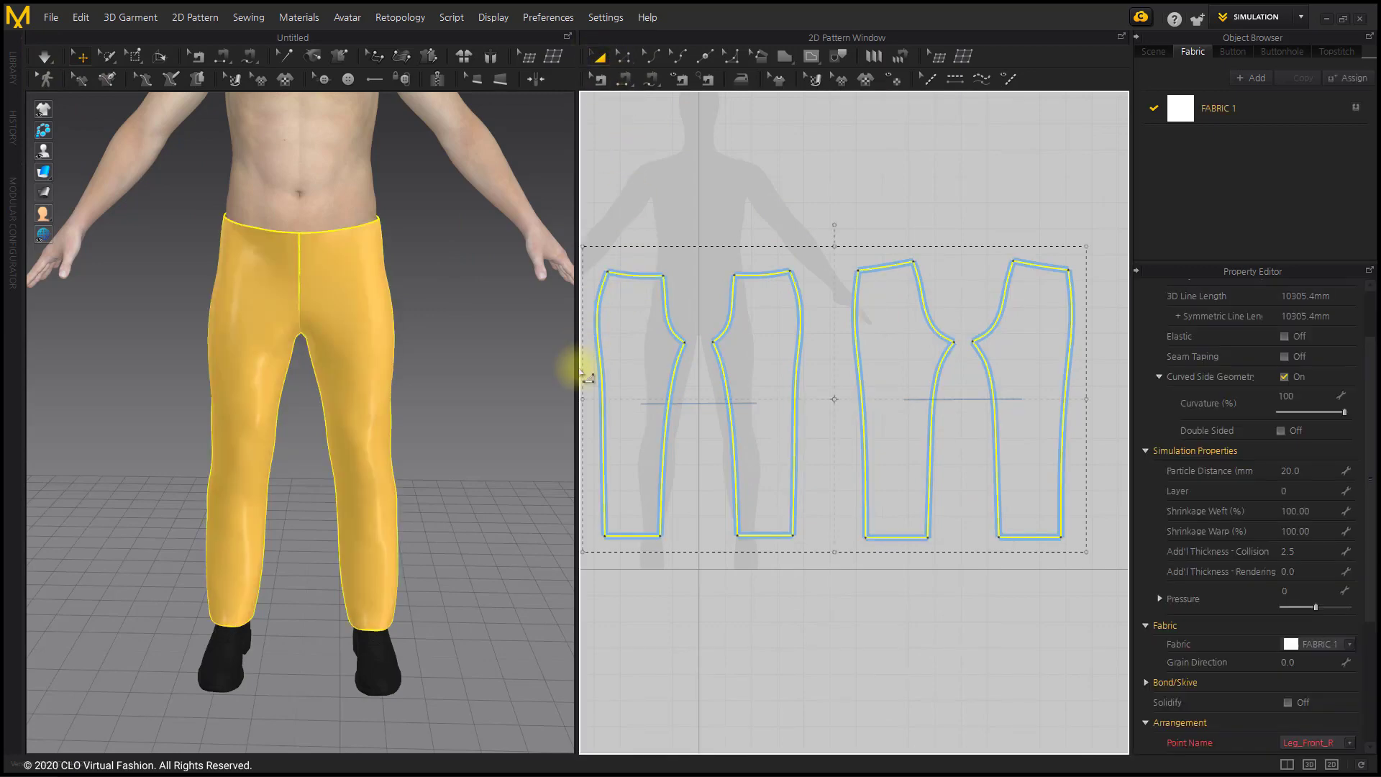
pyautogui.click(350, 296)
pyautogui.moveTo(349, 312); pyautogui.dragTo(404, 307, button='right')
pyautogui.moveTo(351, 255); pyautogui.dragTo(353, 247)
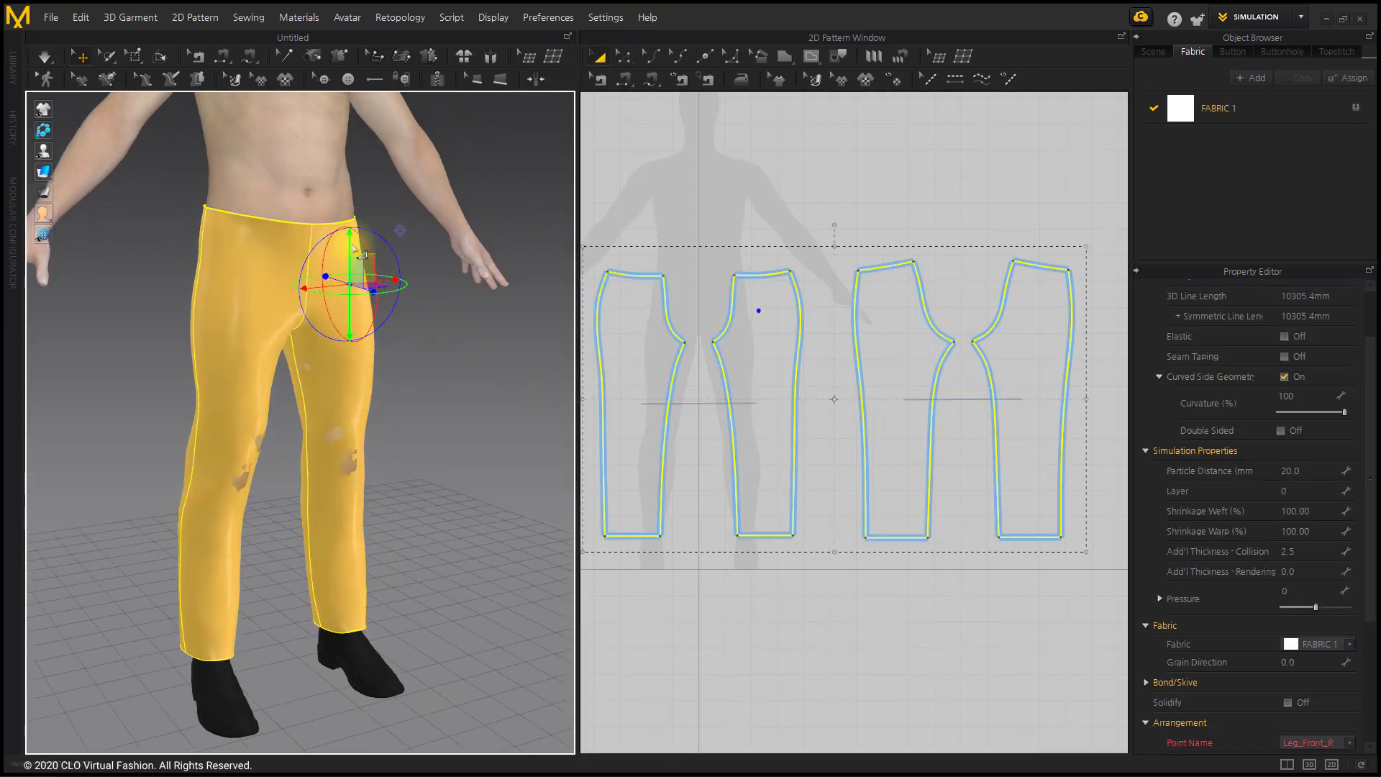
# - Simulate the raised trousers so they settle on the avatar, check them from the front and stop the simulation
pyautogui.press('space')
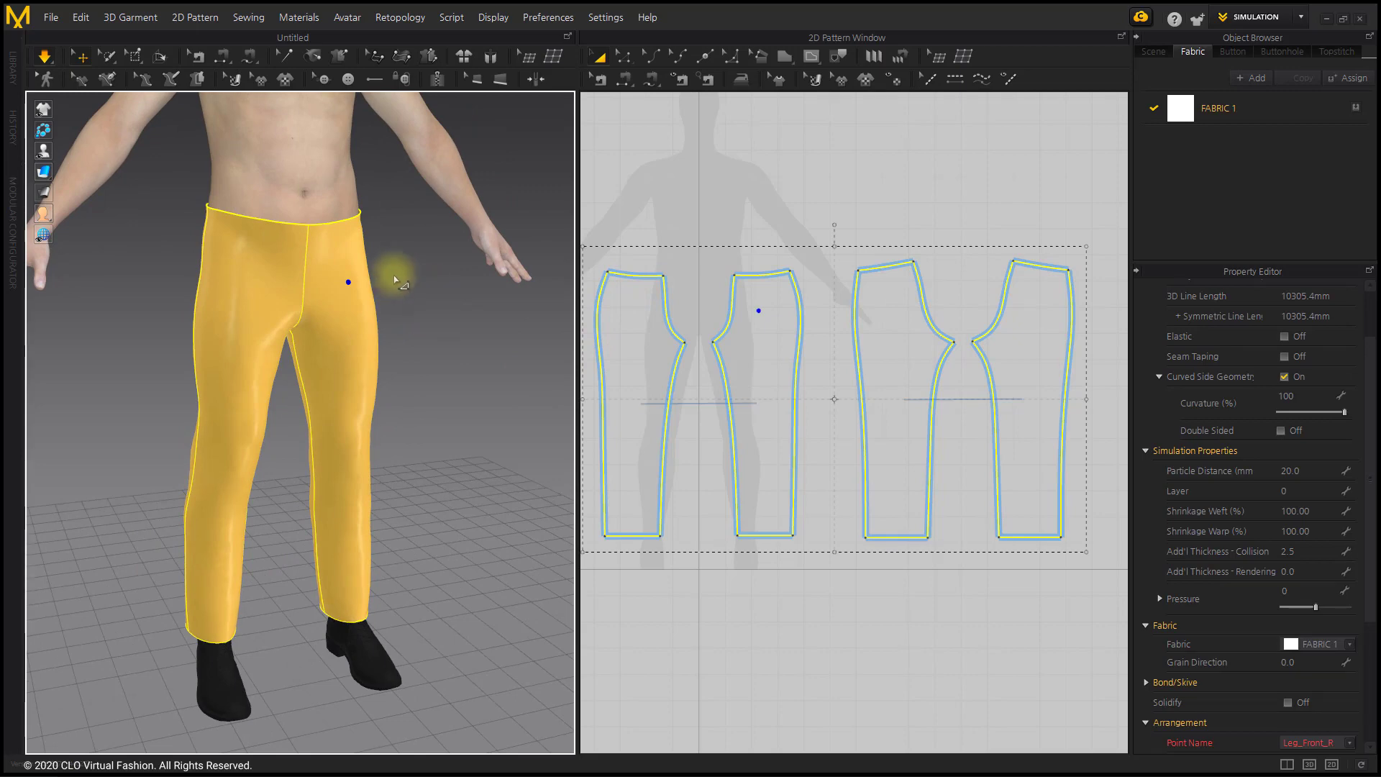
pyautogui.moveTo(395, 275); pyautogui.dragTo(362, 281, button='right')
pyautogui.click(447, 331)
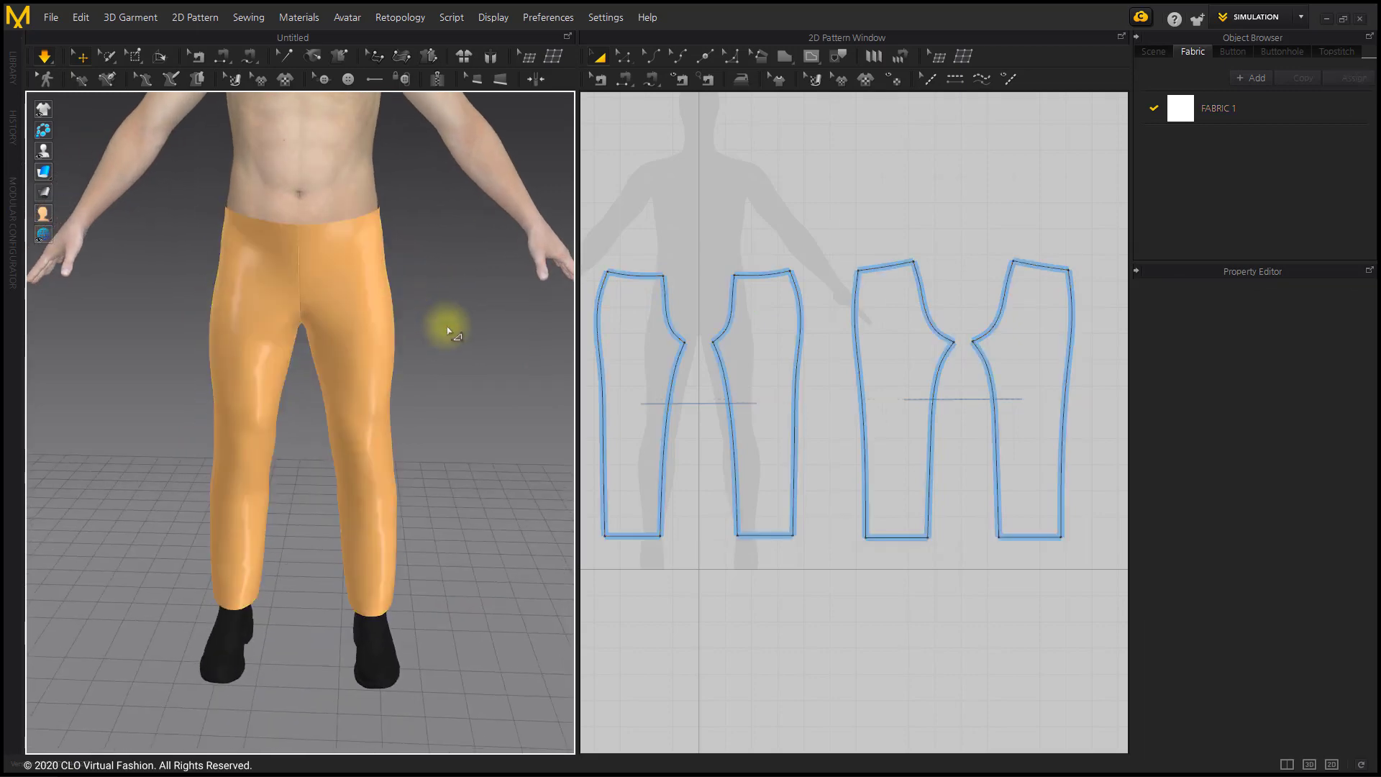
pyautogui.click(78, 76)
pyautogui.click(387, 384)
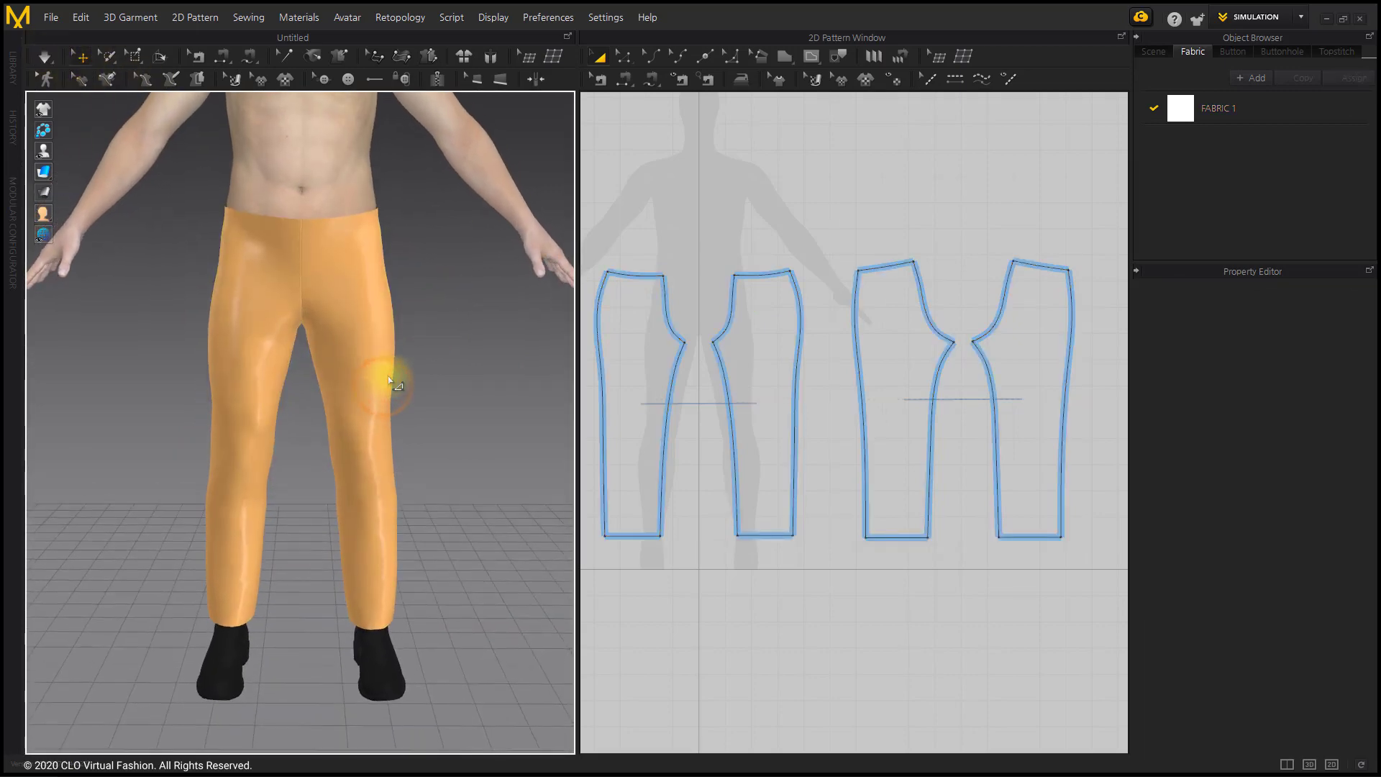
# - Select all four trouser pieces, turn off their Strengthen setting and clear the selection
pyautogui.moveTo(389, 380); pyautogui.dragTo(384, 380, button='right')
pyautogui.scroll(-2, 384, 432)
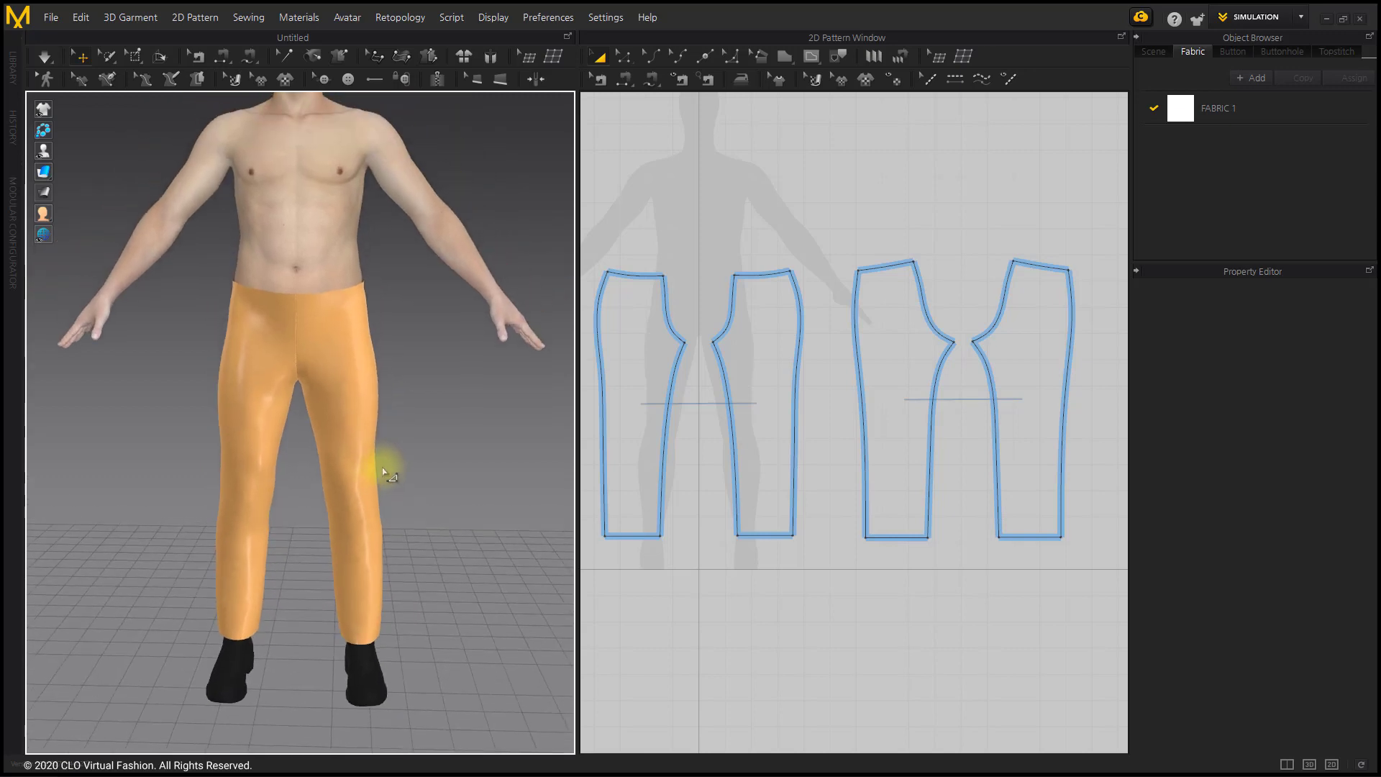
pyautogui.moveTo(795, 453); pyautogui.dragTo(795, 478, button='right')
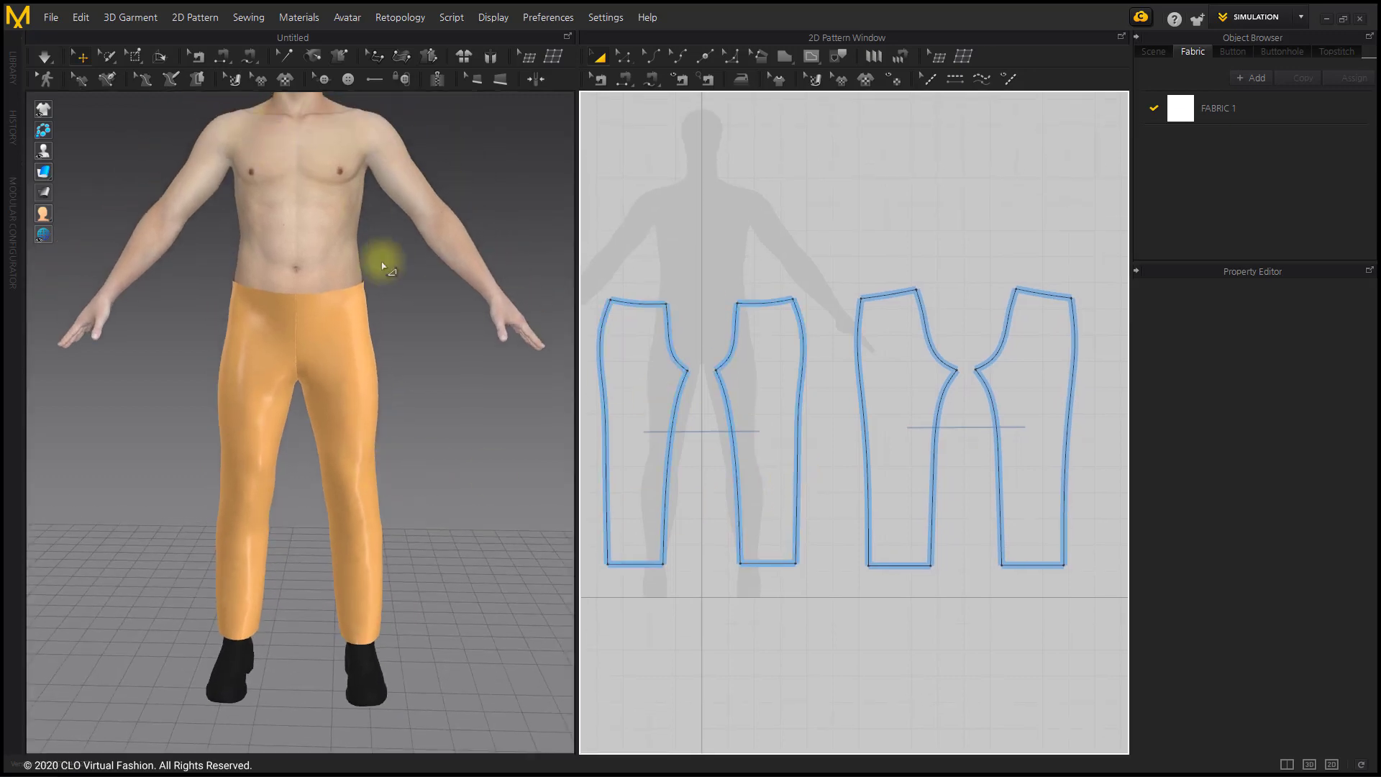
pyautogui.scroll(-2, 382, 322)
pyautogui.scroll(3, 381, 322)
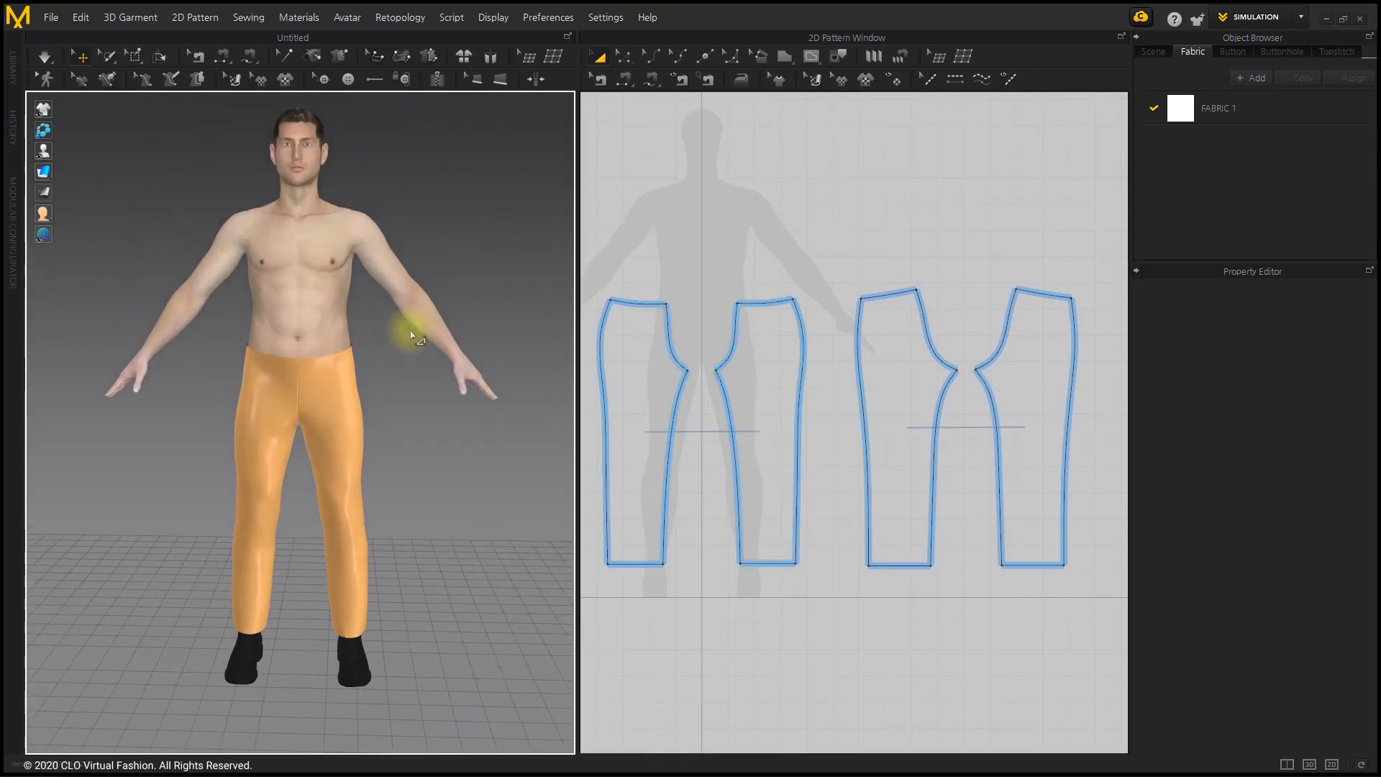
pyautogui.hotkey('ctrl', 'a')
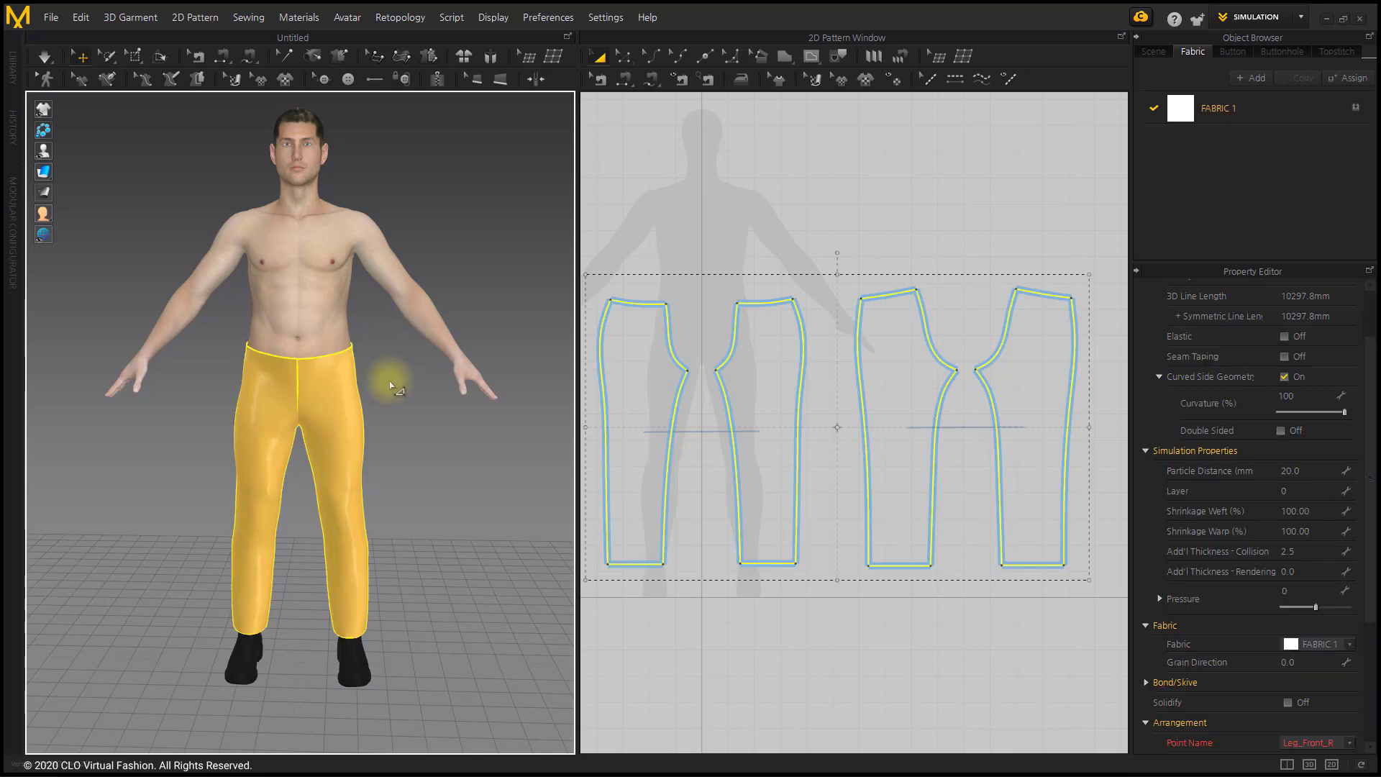
pyautogui.rightClick(339, 388)
pyautogui.click(392, 166)
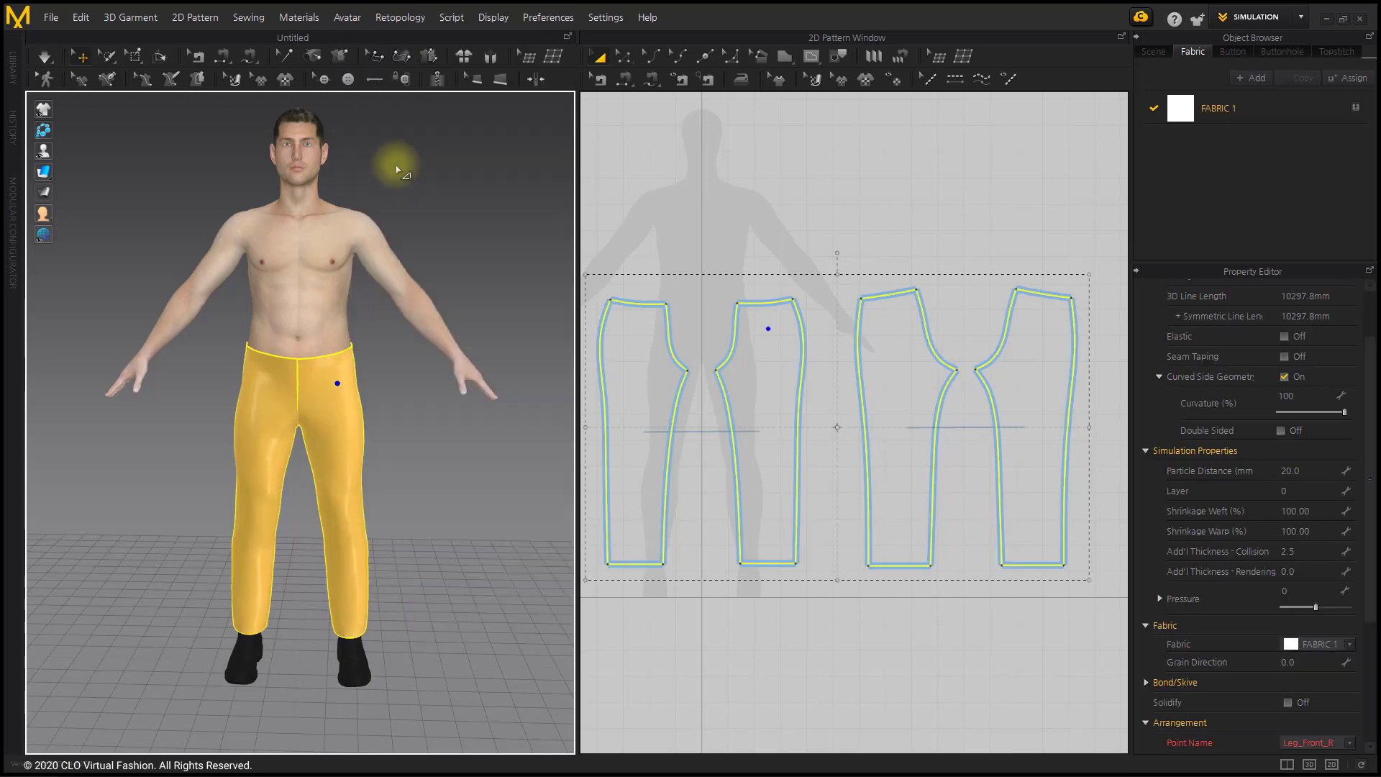
pyautogui.click(486, 194)
# - Save the trousers as a project file named Pants_bas in the Pants folder
pyautogui.click(51, 17)
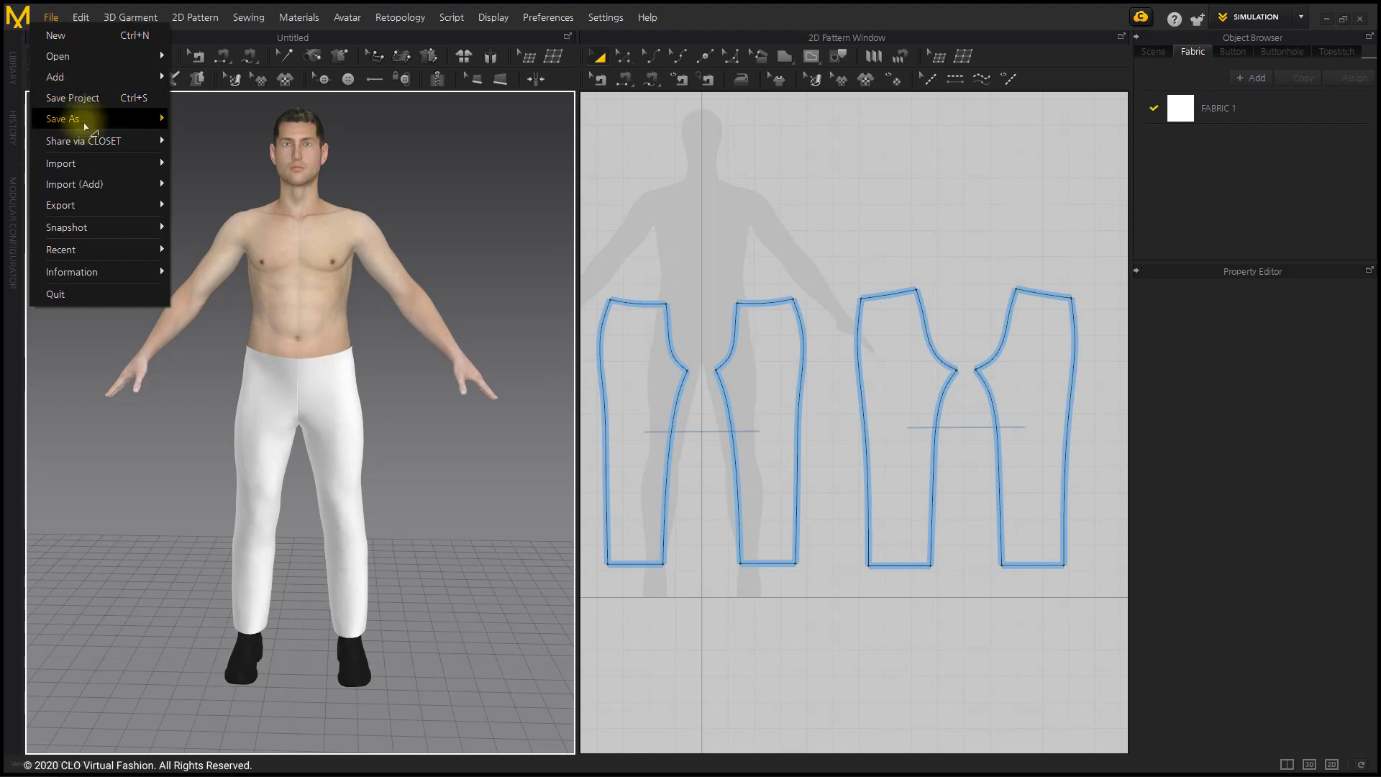
pyautogui.moveTo(85, 120)
pyautogui.click(195, 118)
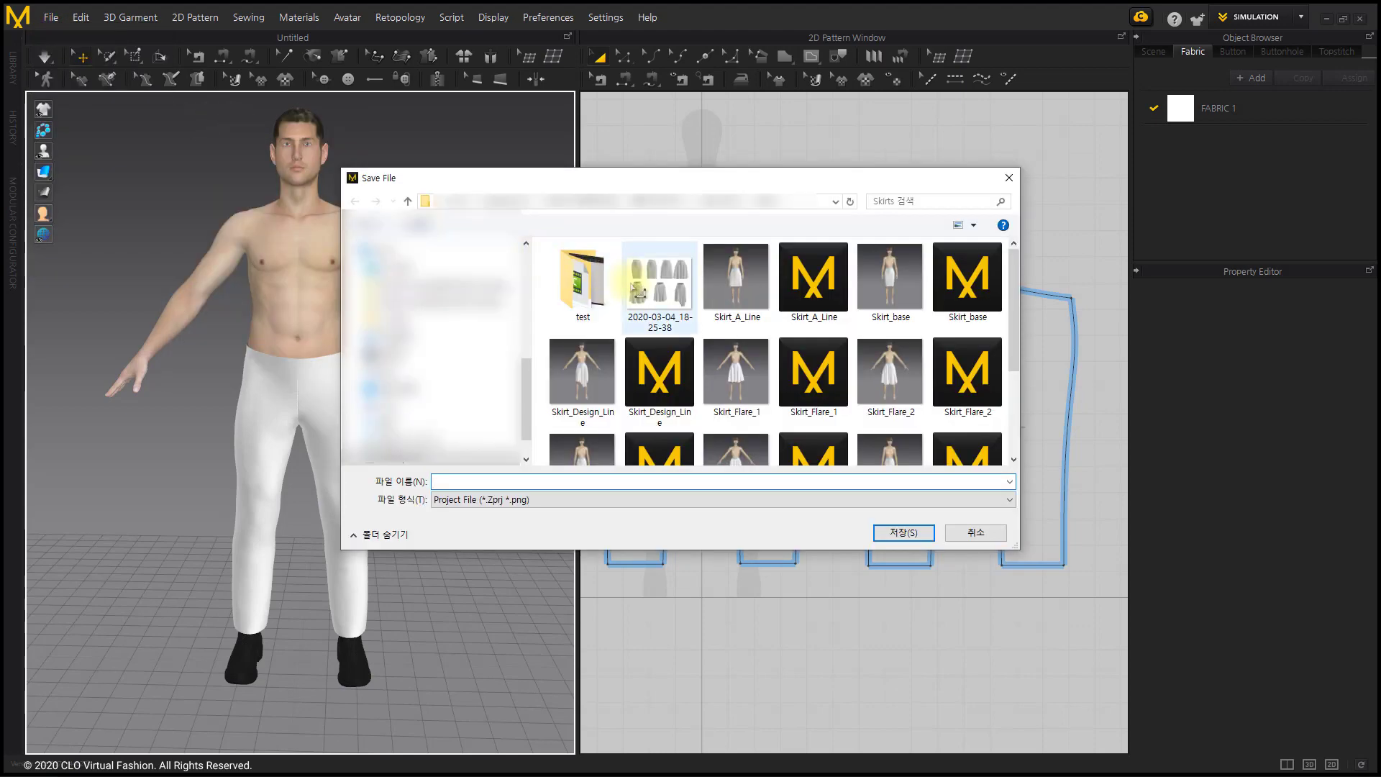
pyautogui.click(407, 202)
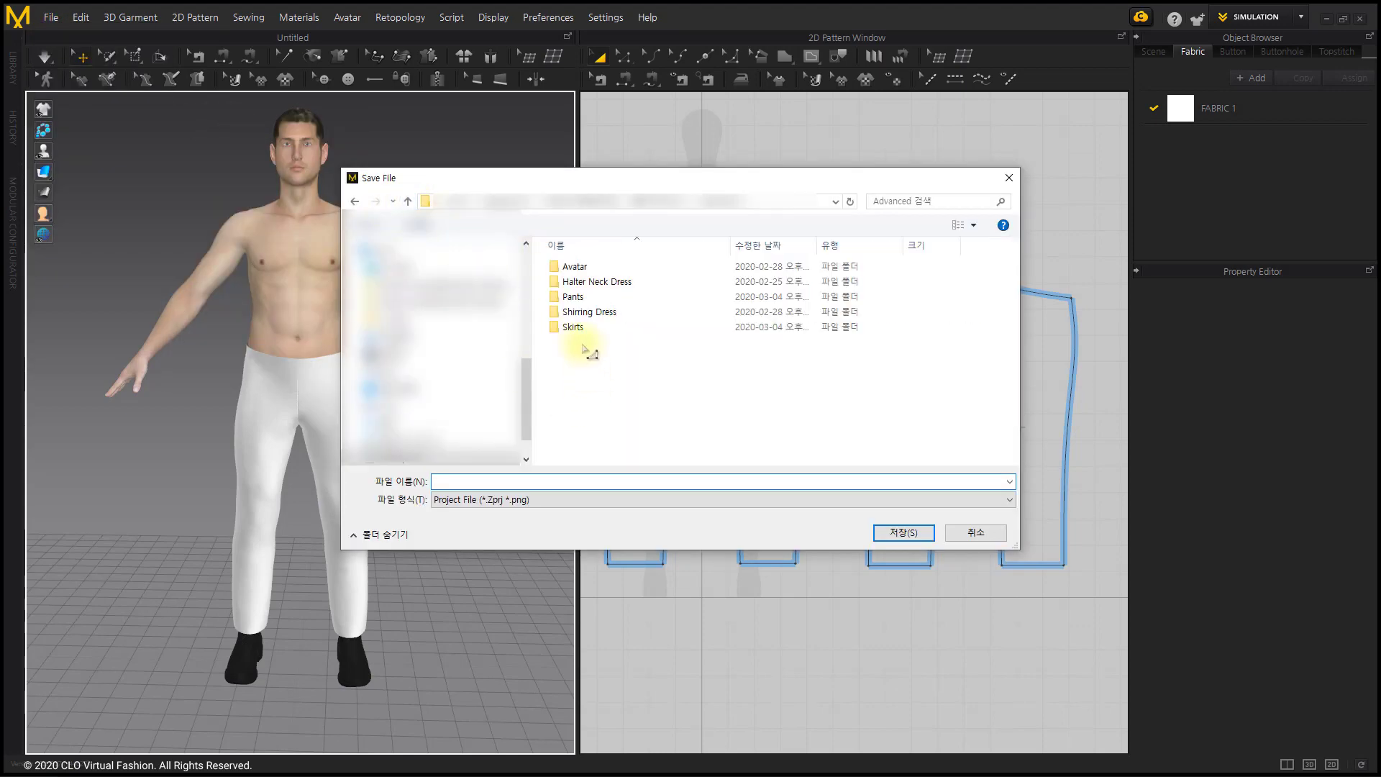
pyautogui.doubleClick(573, 296)
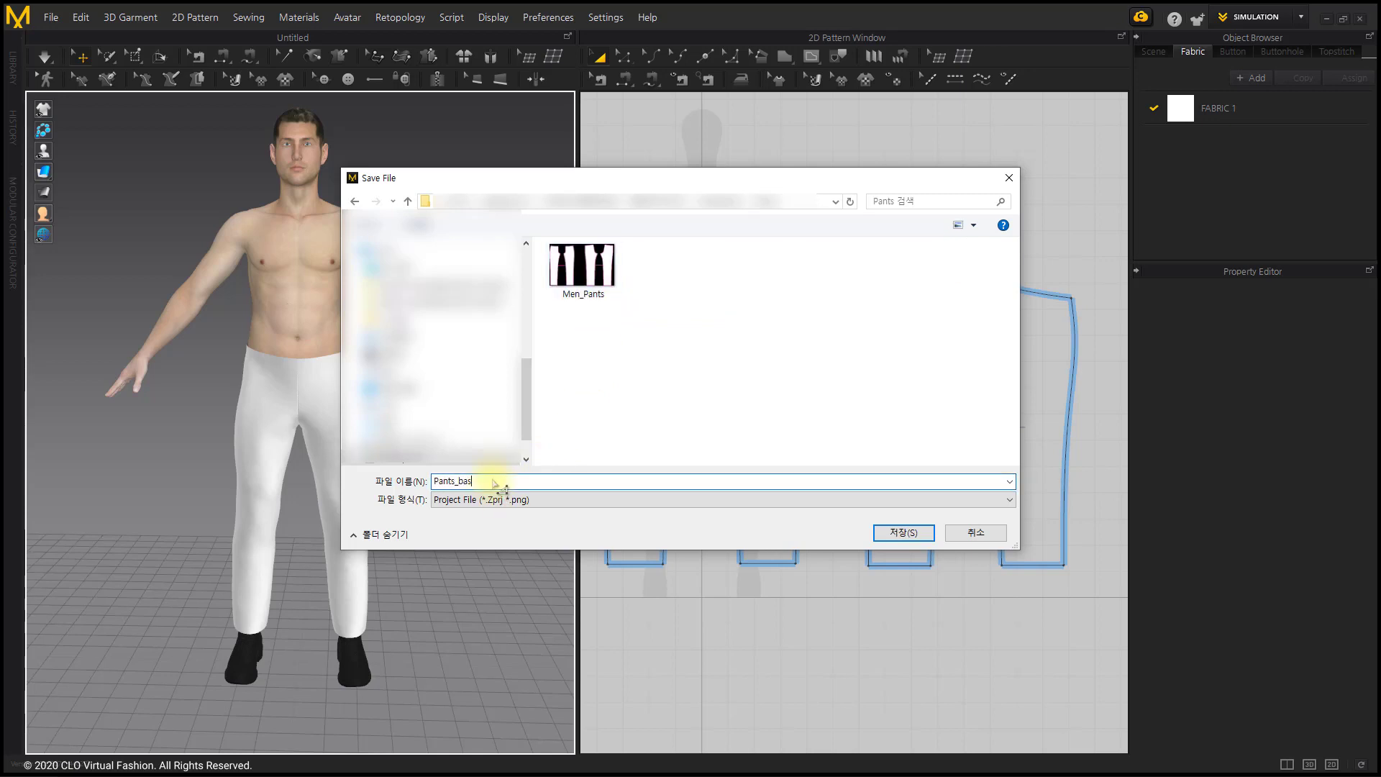
pyautogui.click(495, 484)
pyautogui.write('Pants_Bas')
pyautogui.press('Return')
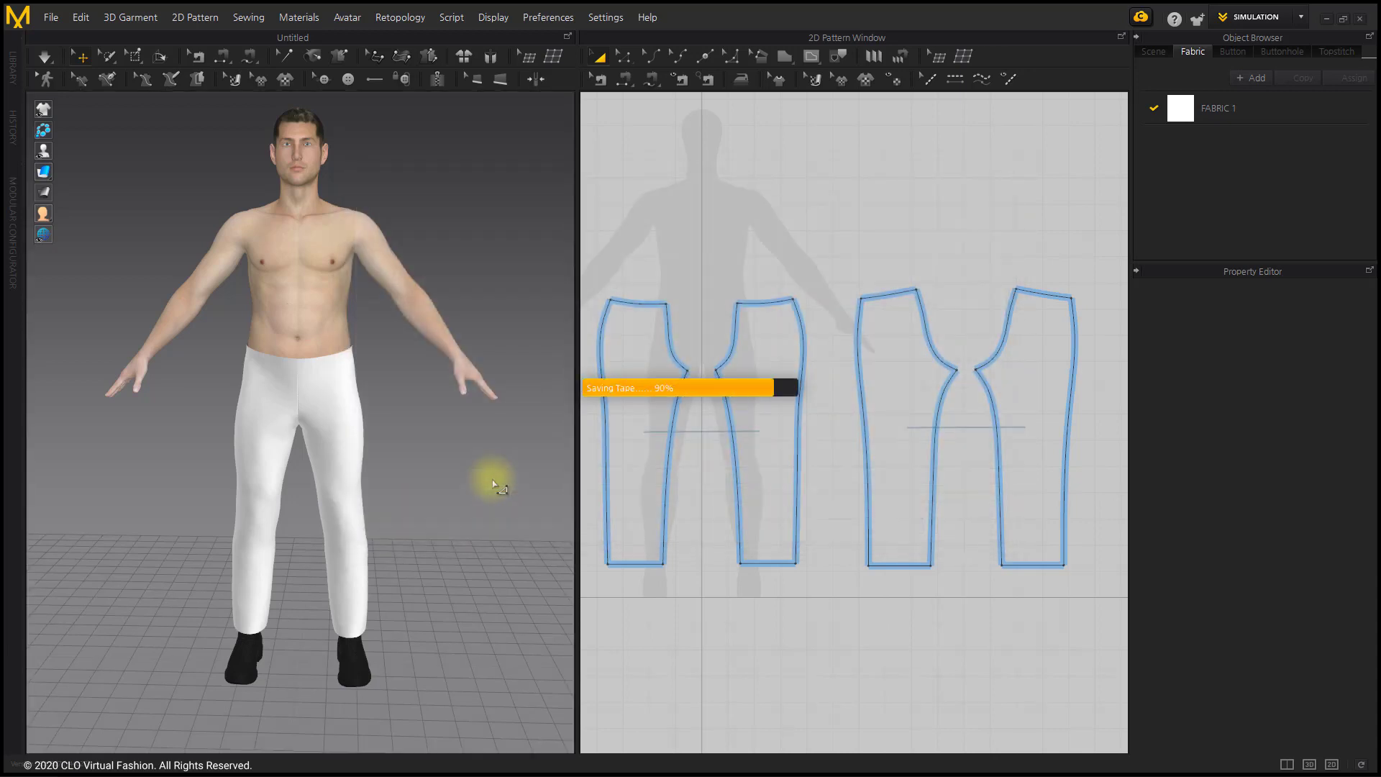